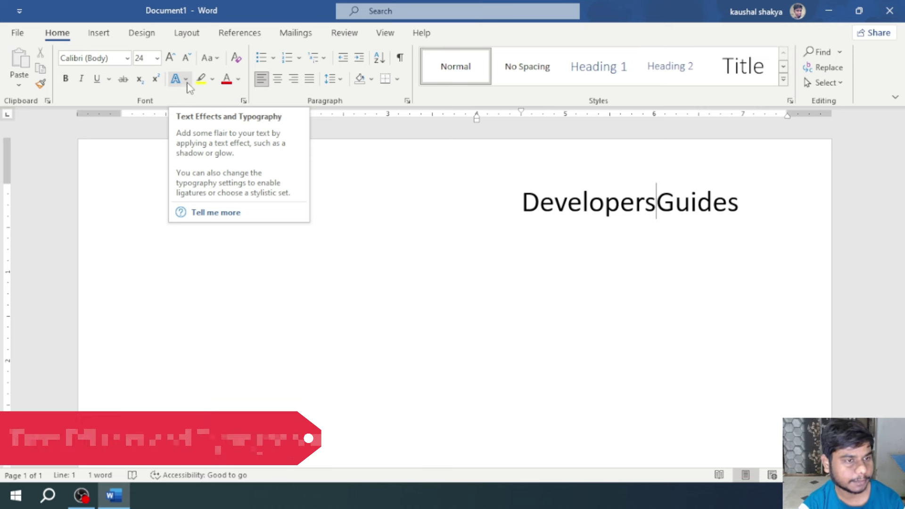
# - Apply the 'Fill: White; Outline: Blue, Accent color 5; Shadow' effect to the DevelopersGuides line
pyautogui.click(188, 79)
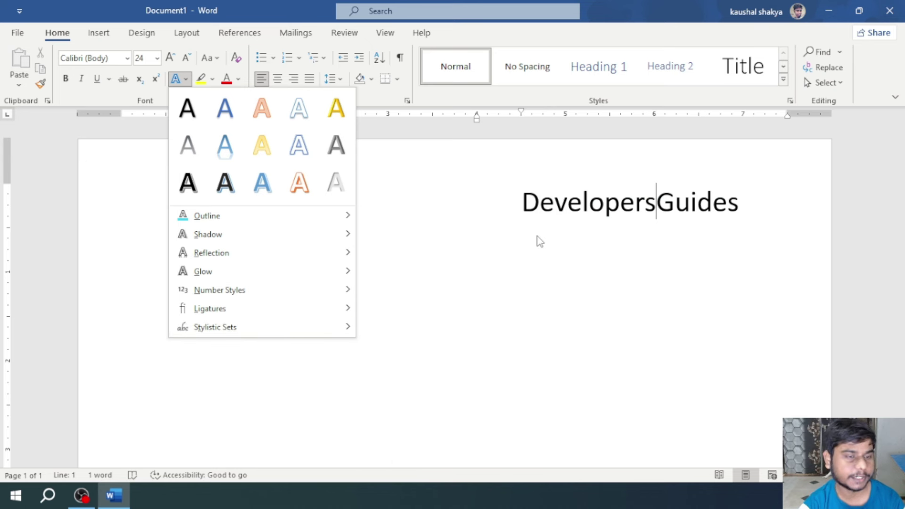
pyautogui.click(606, 202)
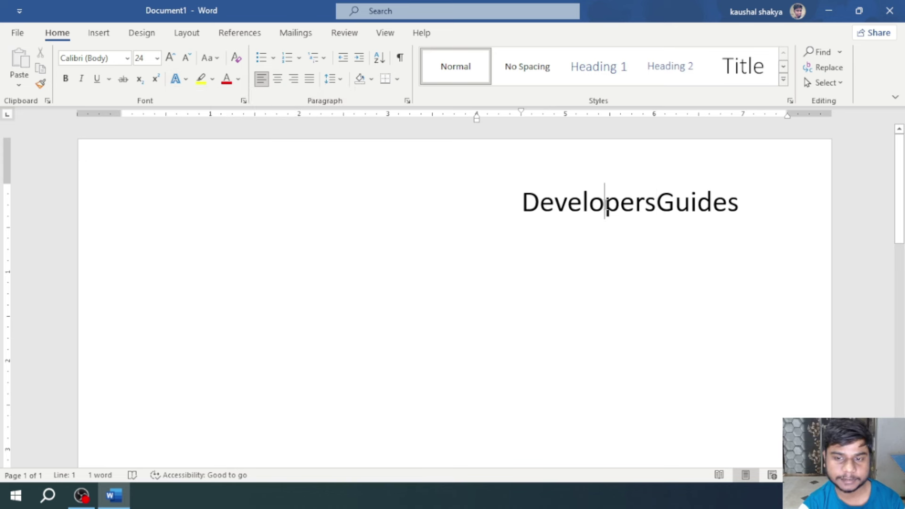
pyautogui.tripleClick(606, 203)
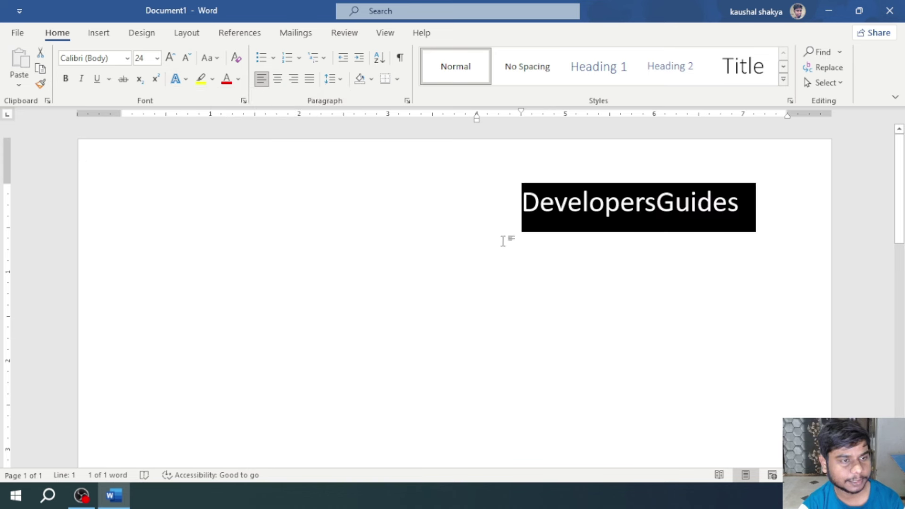
pyautogui.click(186, 80)
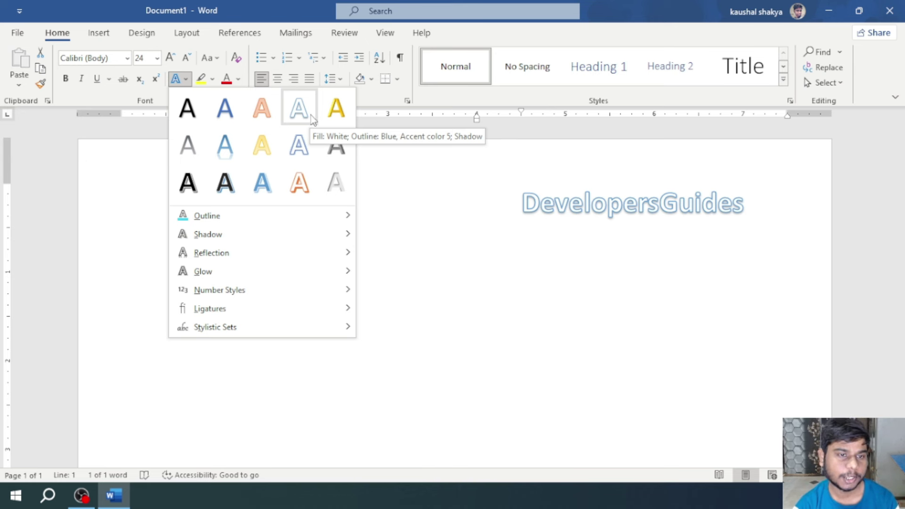
pyautogui.click(300, 115)
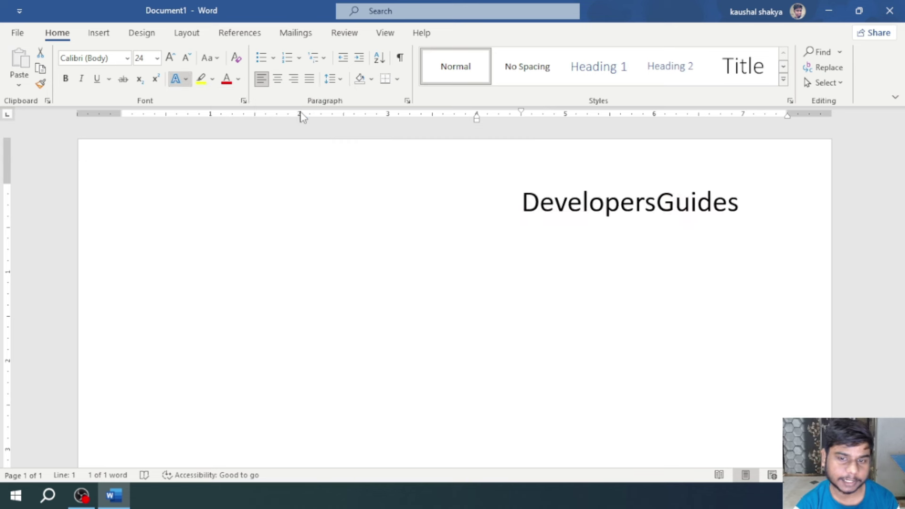
pyautogui.click(553, 255)
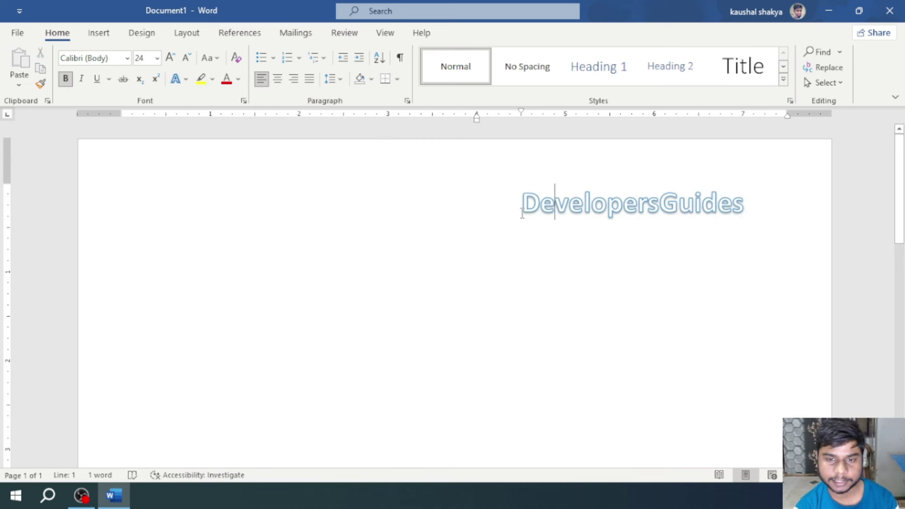
# - Switch the DevelopersGuides outline from blue to the orange theme colour, then reselect the word
pyautogui.moveTo(521, 207); pyautogui.dragTo(750, 219)
pyautogui.click(693, 252)
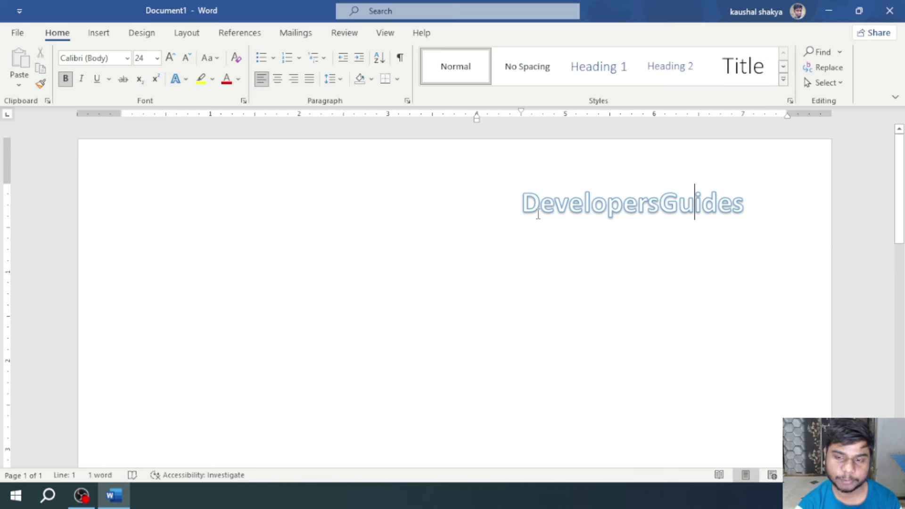
pyautogui.doubleClick(569, 205)
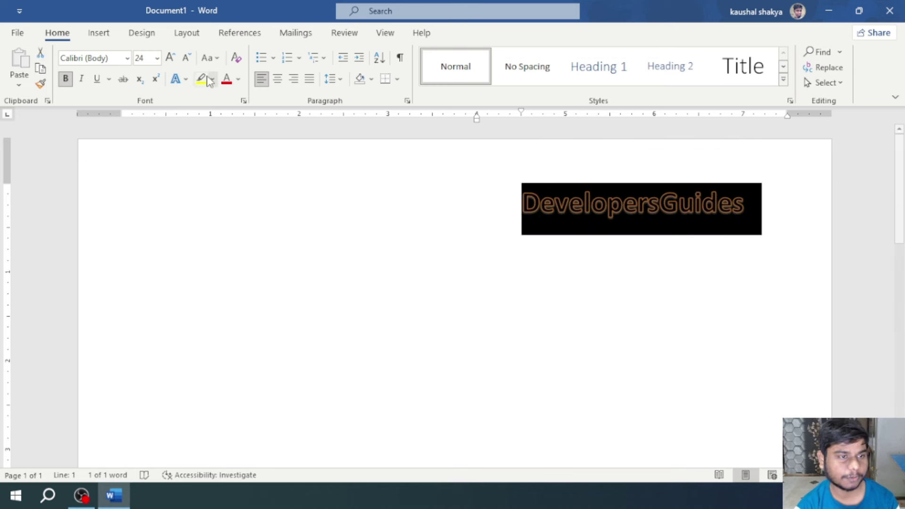
pyautogui.click(179, 79)
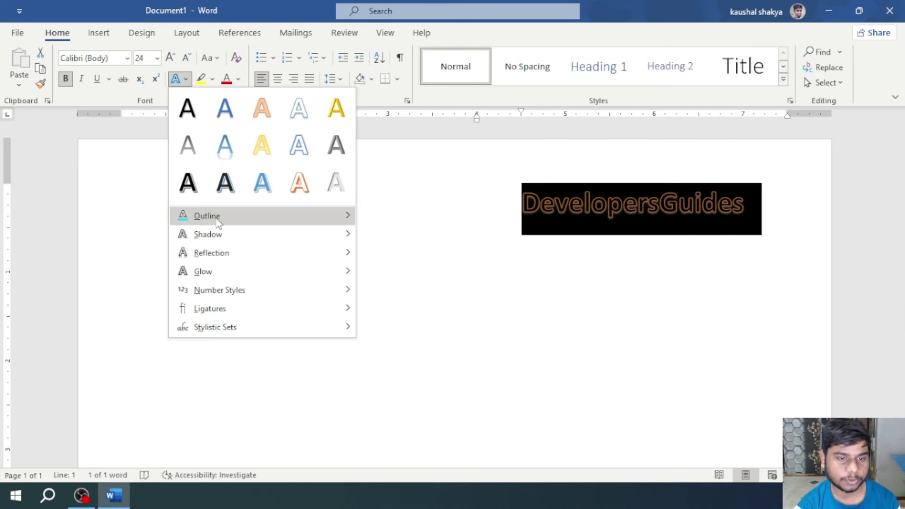
pyautogui.moveTo(207, 216)
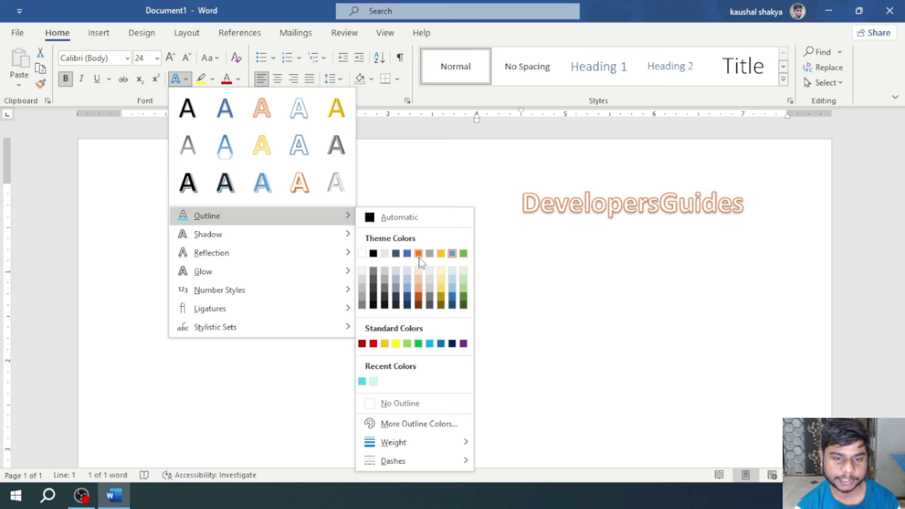
pyautogui.click(419, 255)
pyautogui.click(588, 250)
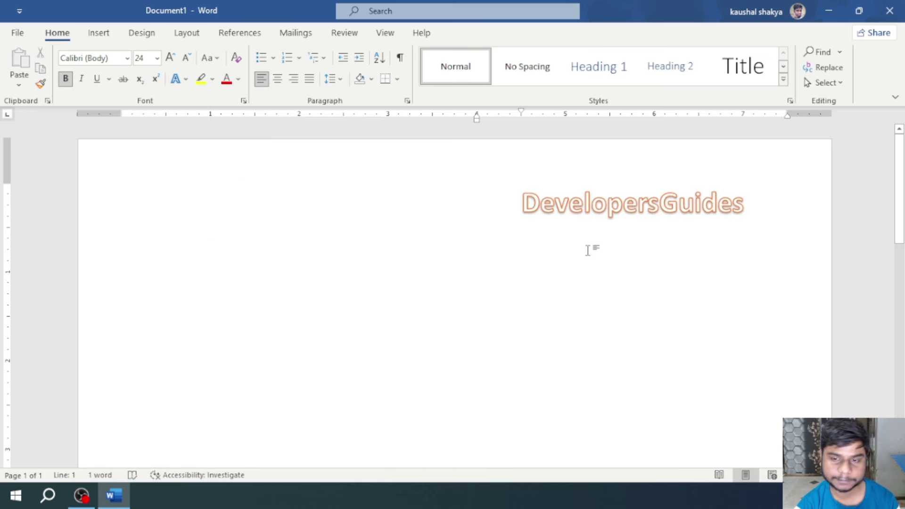
pyautogui.doubleClick(604, 211)
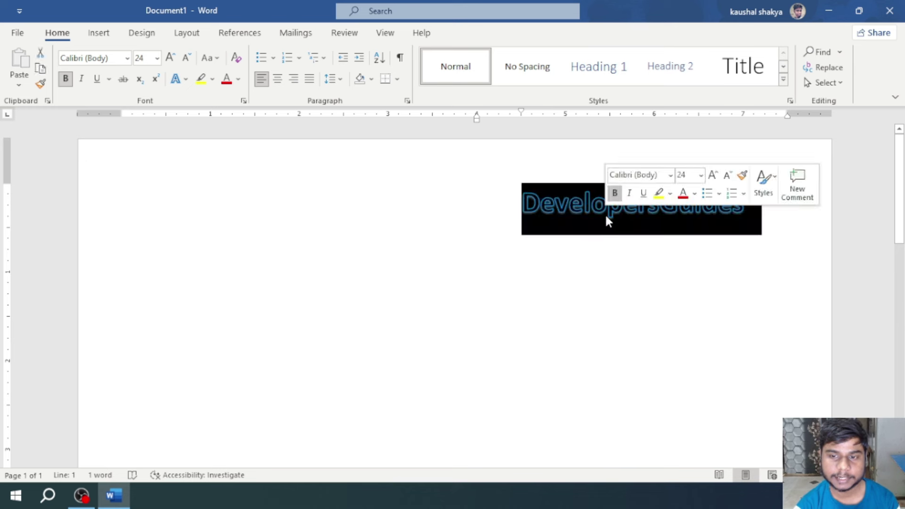
pyautogui.click(183, 80)
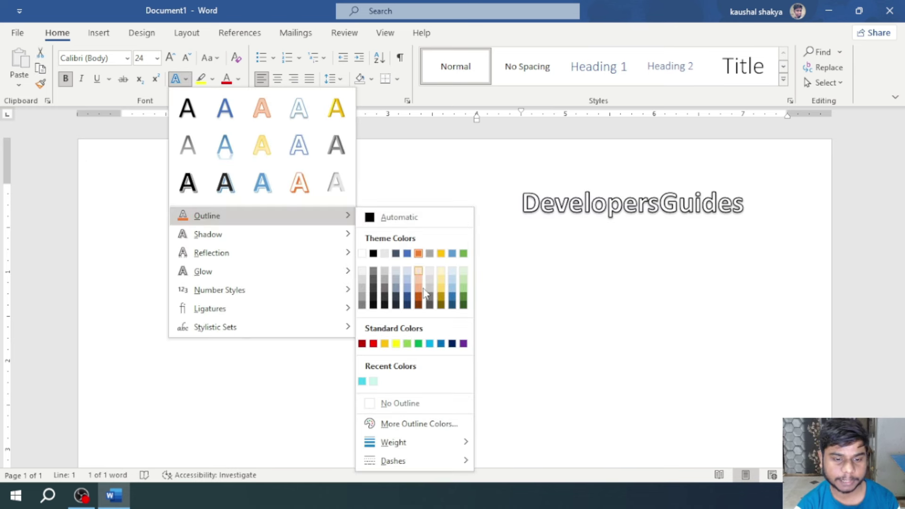
# - In More Outline Colors, preview several Standard swatches including light green and pink
pyautogui.click(419, 425)
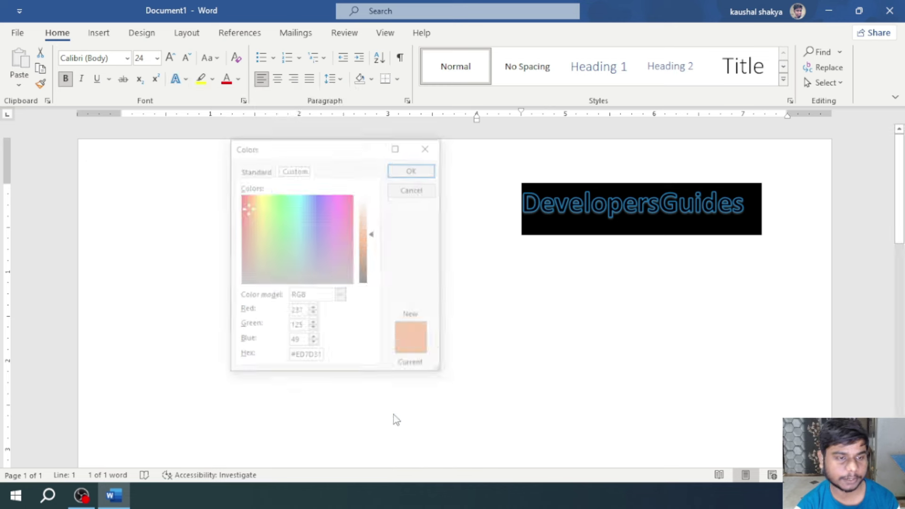
pyautogui.click(255, 170)
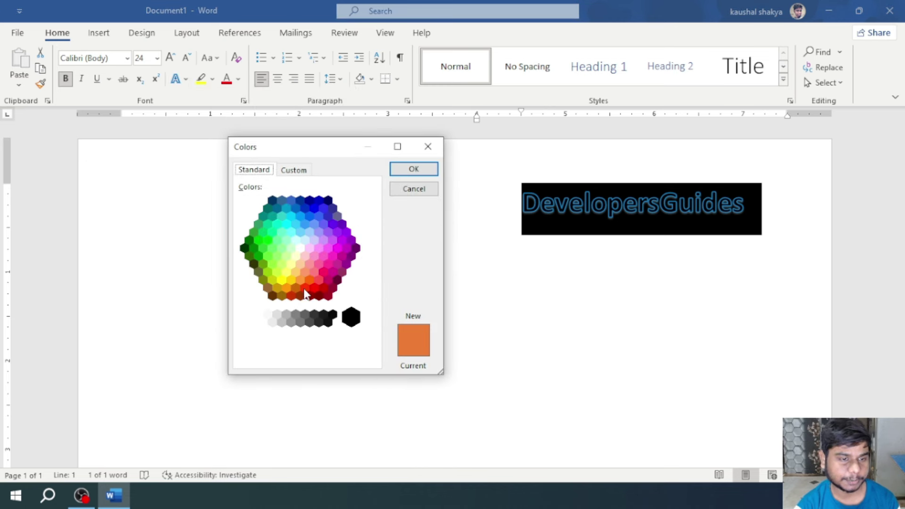
pyautogui.click(315, 233)
pyautogui.click(315, 219)
pyautogui.click(277, 226)
pyautogui.click(273, 248)
pyautogui.click(287, 273)
pyautogui.click(314, 257)
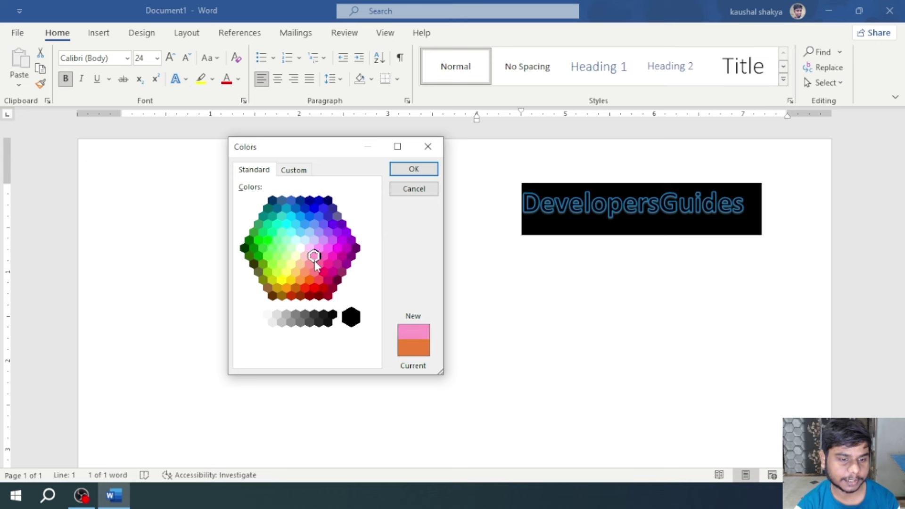
# - On the Custom tab, try a pale orange and then dark brown shades
pyautogui.click(290, 171)
pyautogui.click(297, 217)
pyautogui.click(282, 223)
pyautogui.moveTo(267, 225)
pyautogui.mouseDown()
pyautogui.moveTo(251, 244)
pyautogui.moveTo(251, 227)
pyautogui.mouseUp()
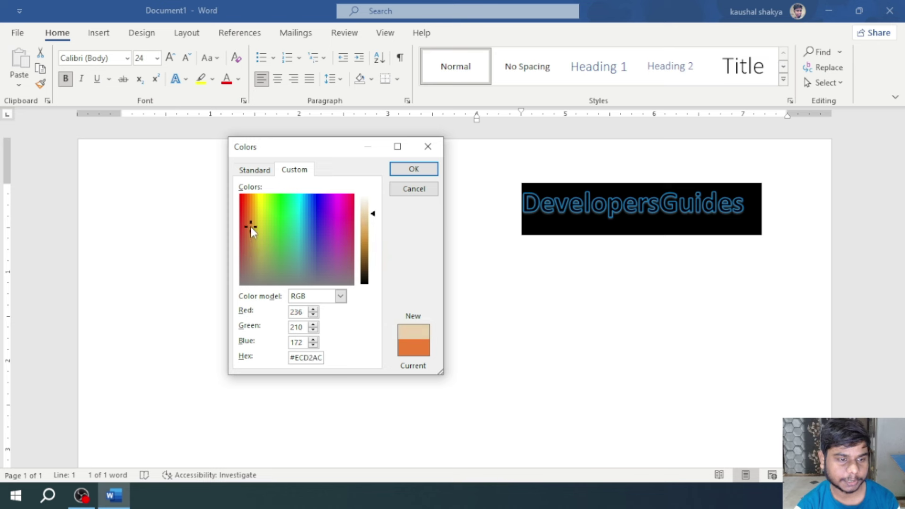
pyautogui.click(374, 216)
pyautogui.moveTo(375, 214); pyautogui.dragTo(382, 270)
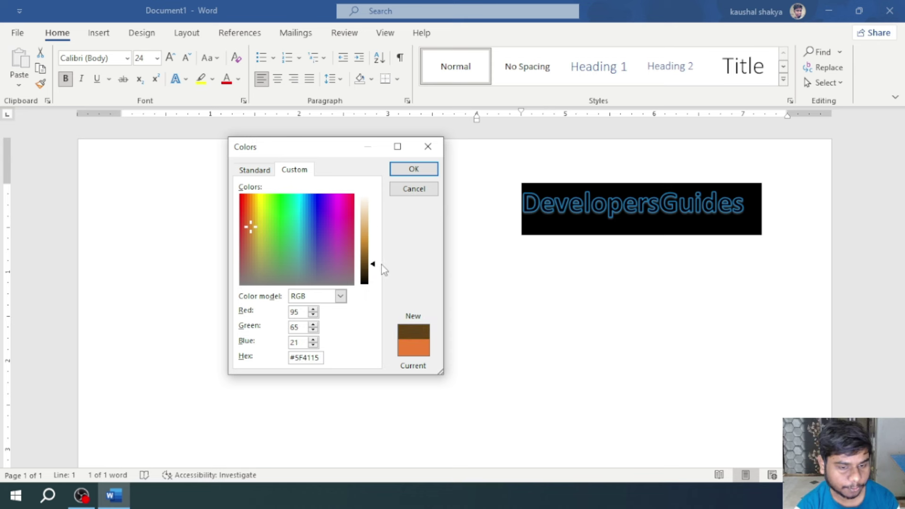
pyautogui.moveTo(381, 264); pyautogui.dragTo(380, 234)
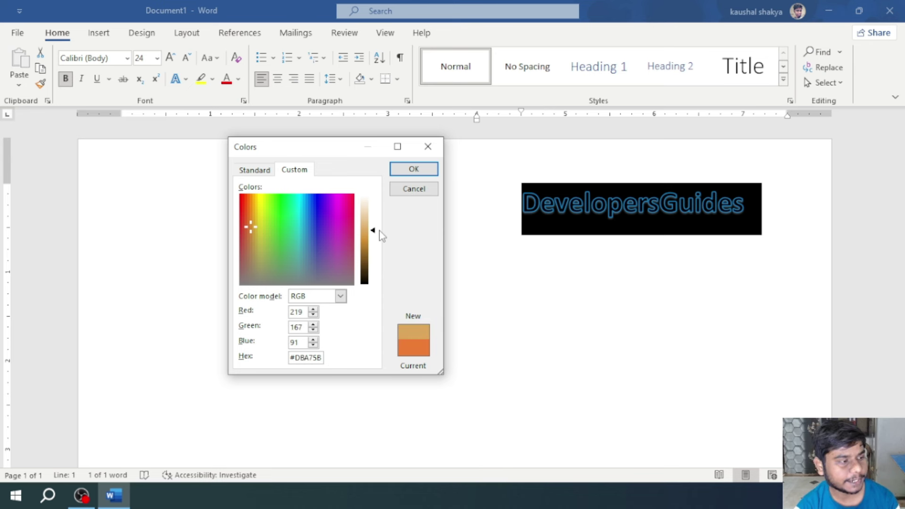
pyautogui.moveTo(382, 235)
pyautogui.mouseDown()
pyautogui.moveTo(372, 214)
pyautogui.moveTo(377, 268)
pyautogui.moveTo(372, 217)
pyautogui.moveTo(372, 255)
pyautogui.mouseUp()
# - Pick a purple hue, lighten it to #9177FD and apply it as the outline
pyautogui.click(319, 197)
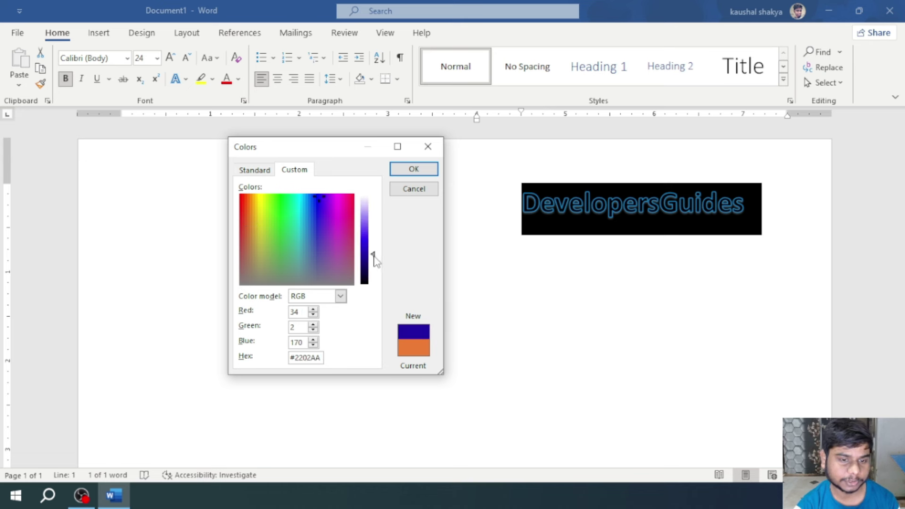
pyautogui.moveTo(375, 258); pyautogui.dragTo(378, 225)
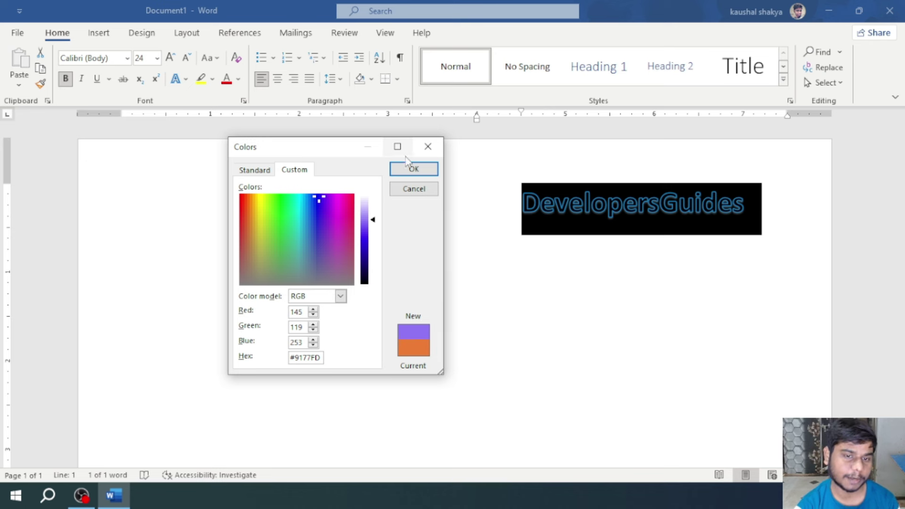
pyautogui.click(406, 171)
pyautogui.moveTo(764, 212); pyautogui.dragTo(507, 218)
pyautogui.click(559, 249)
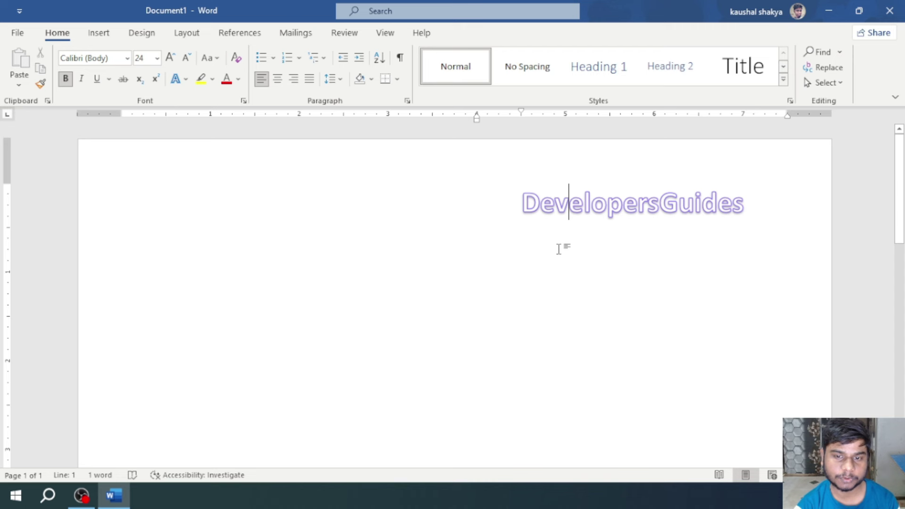
pyautogui.doubleClick(557, 215)
pyautogui.click(186, 79)
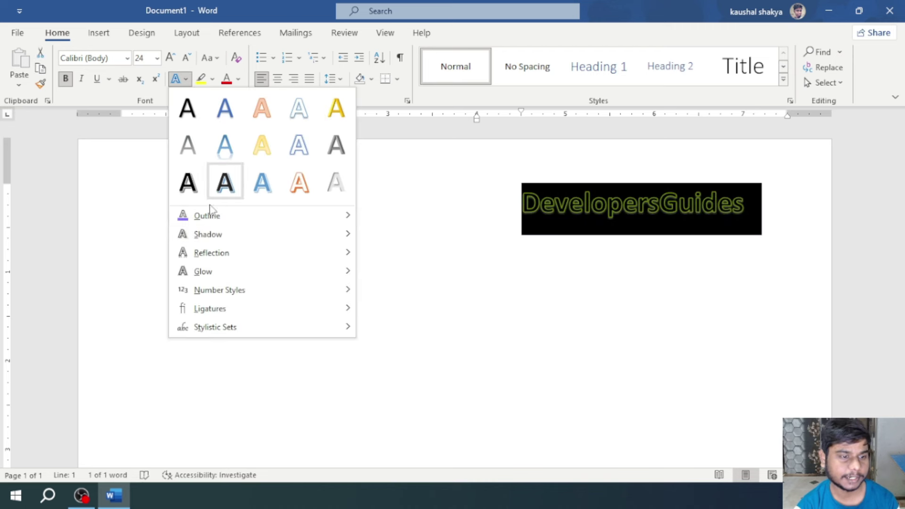
pyautogui.moveTo(206, 216)
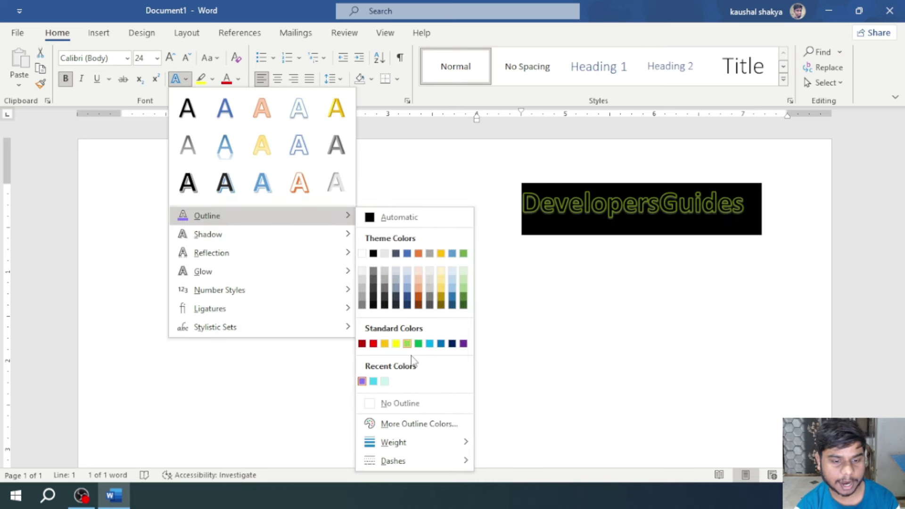
pyautogui.click(410, 423)
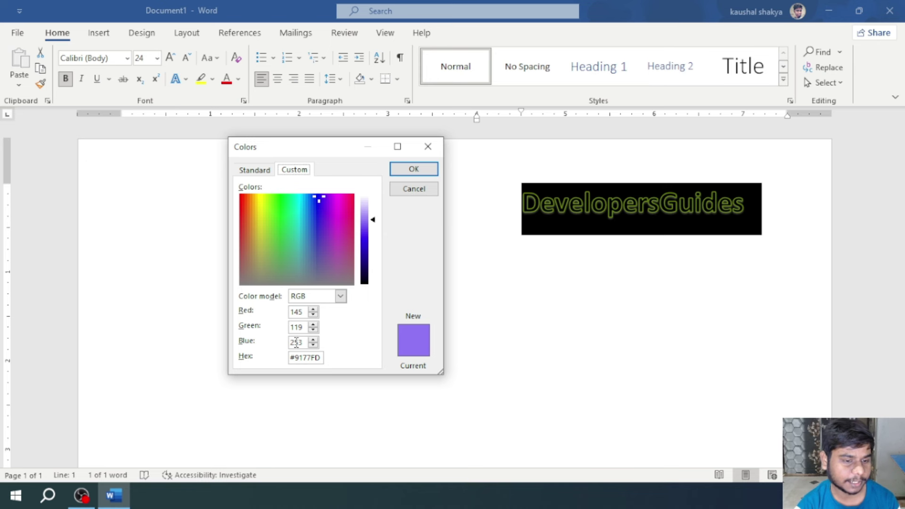
pyautogui.click(340, 296)
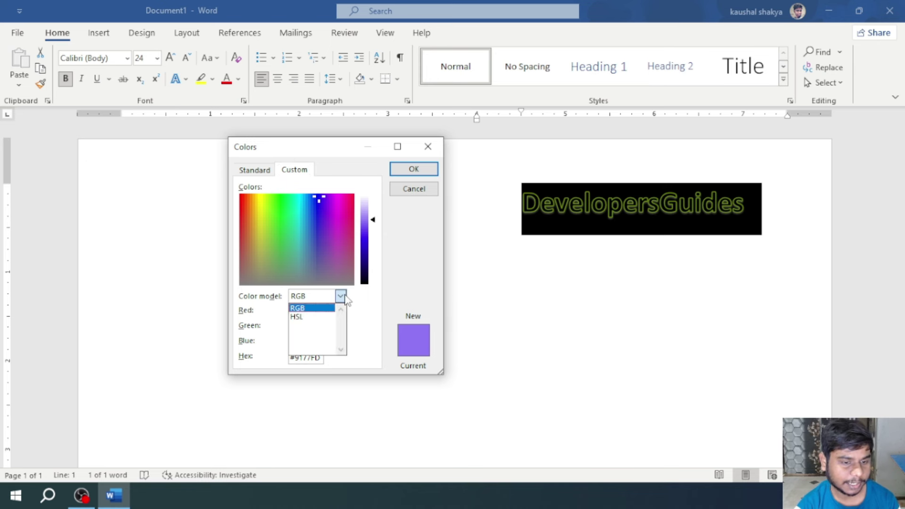
pyautogui.click(332, 318)
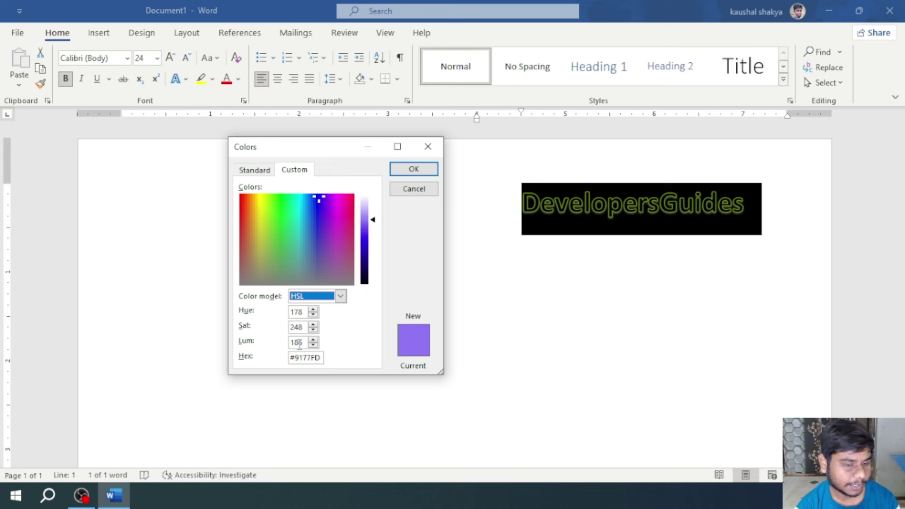
pyautogui.click(341, 296)
pyautogui.click(326, 307)
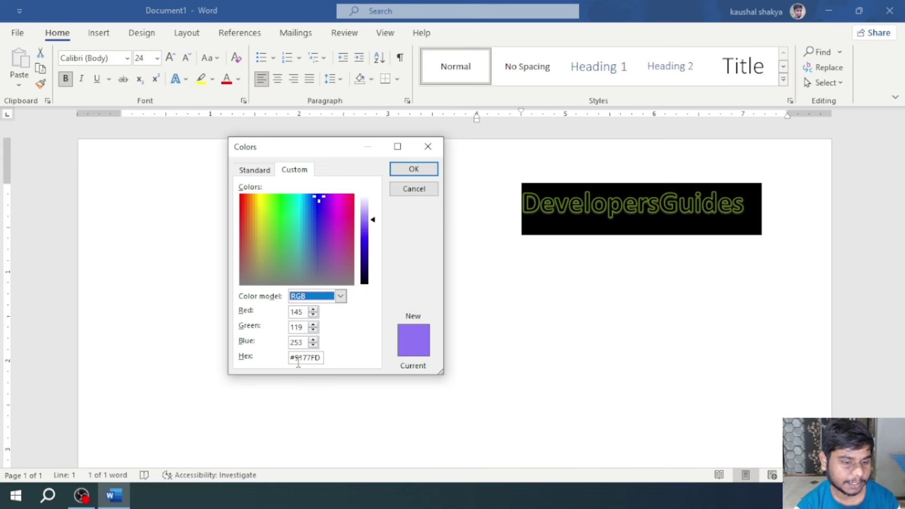
pyautogui.moveTo(291, 358); pyautogui.dragTo(320, 359)
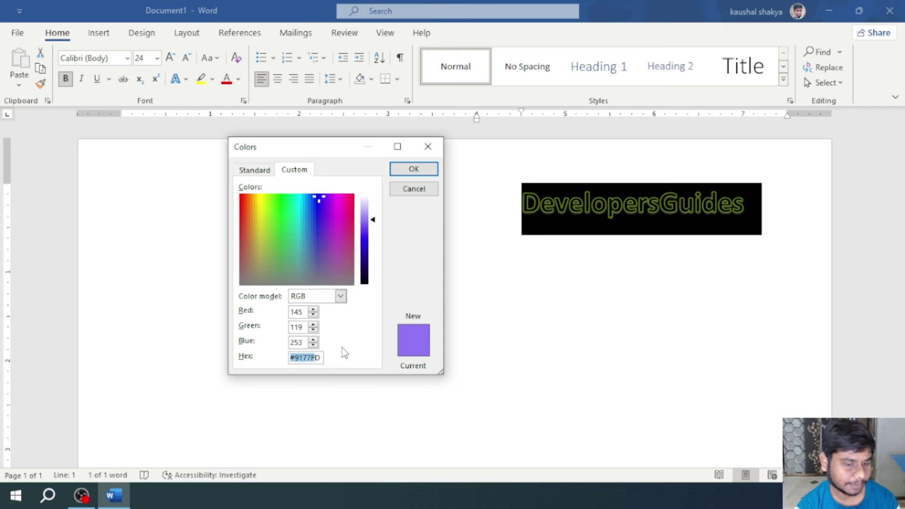
pyautogui.click(323, 357)
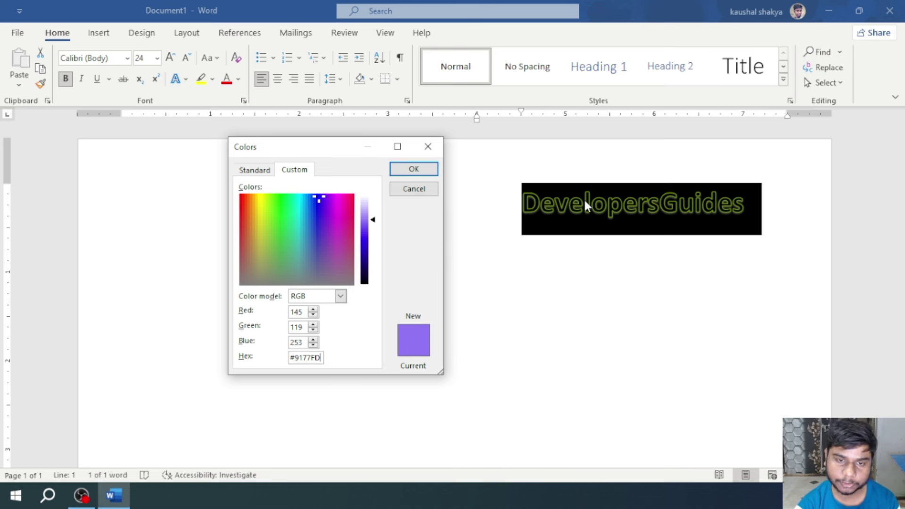
pyautogui.click(428, 149)
# - Choose a new line weight from Text Effects > Outline > Weight for DevelopersGuides
pyautogui.click(186, 80)
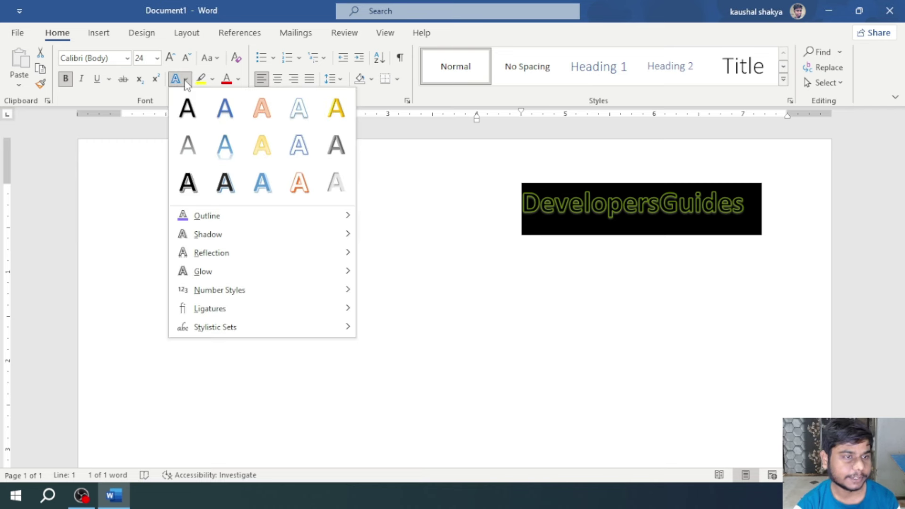
pyautogui.moveTo(207, 216)
pyautogui.moveTo(393, 442)
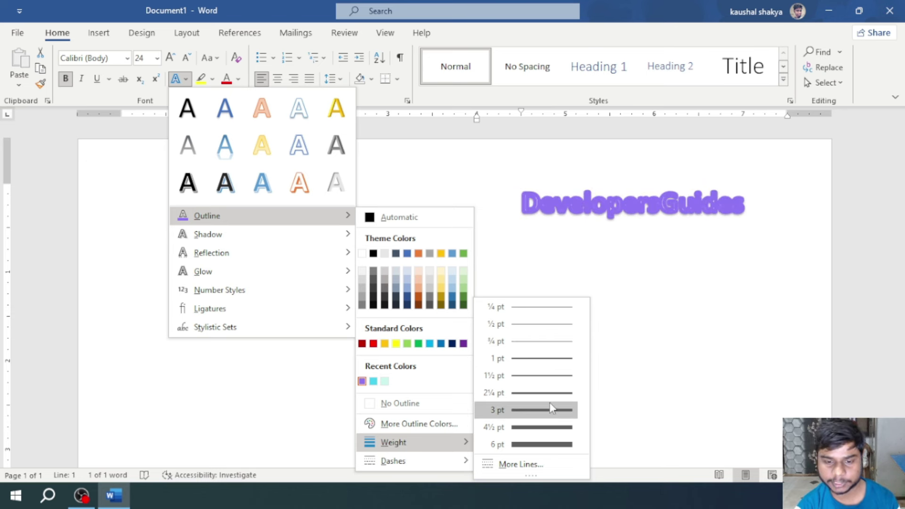
pyautogui.click(539, 356)
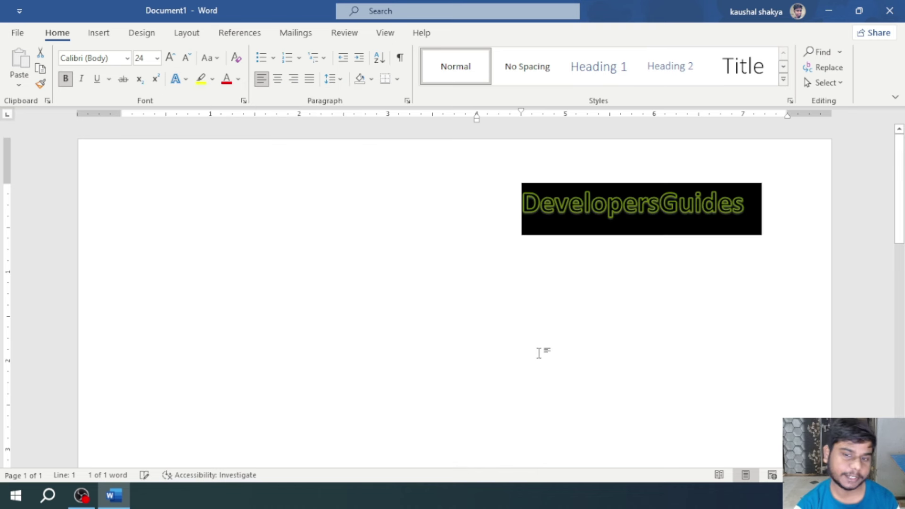
# - Give the DevelopersGuides outline a Round Dot dash style
pyautogui.click(533, 285)
pyautogui.click(507, 191)
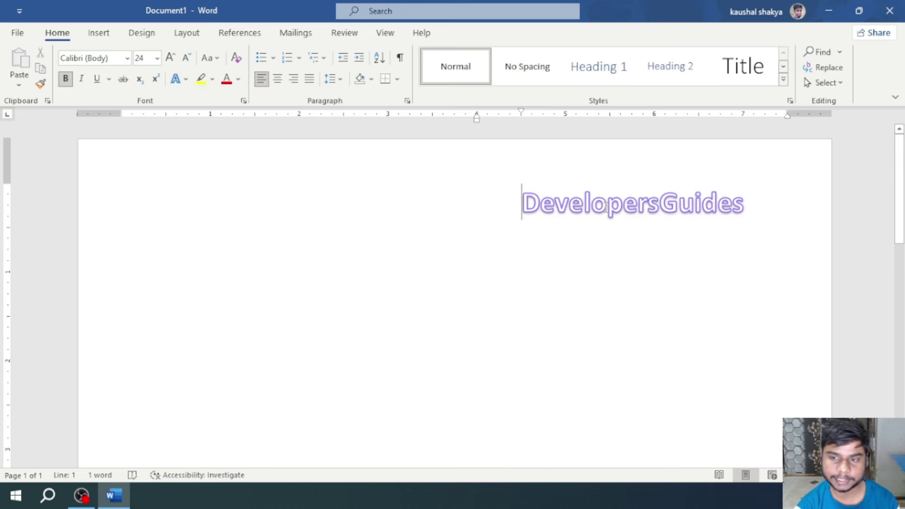
pyautogui.moveTo(608, 207); pyautogui.dragTo(778, 217)
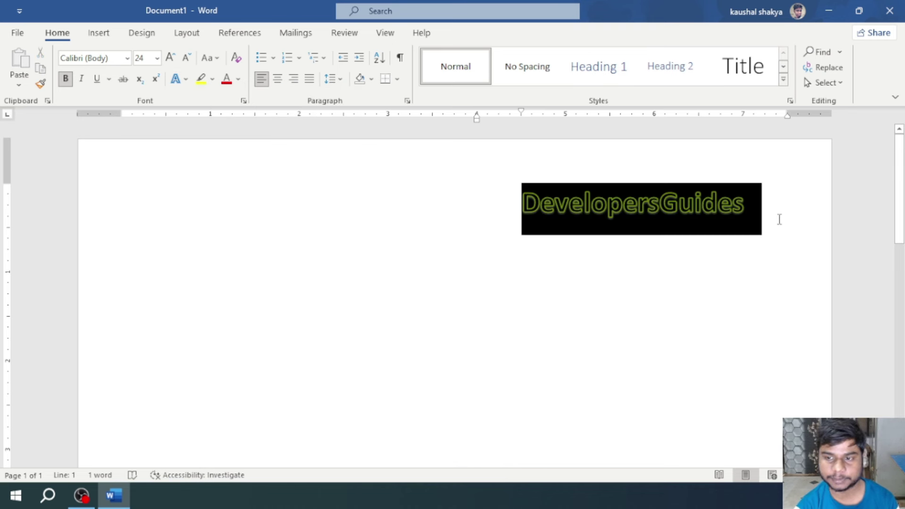
pyautogui.click(187, 81)
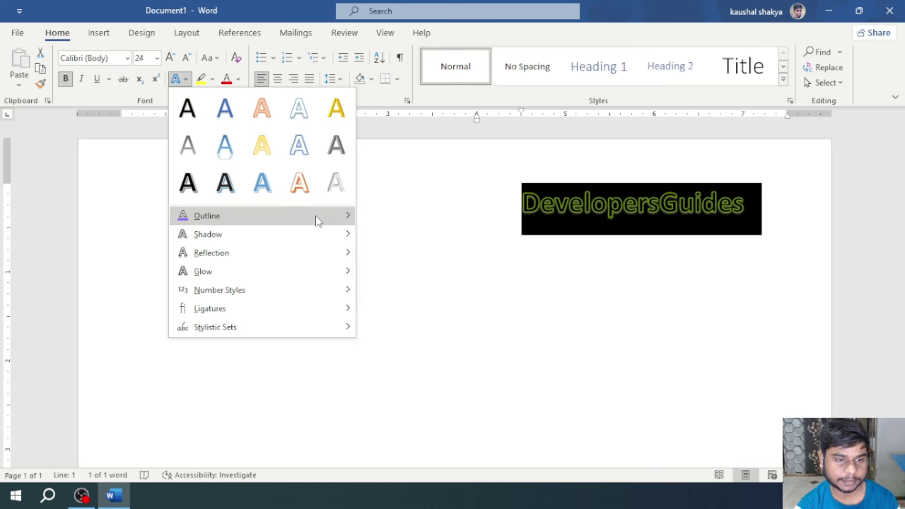
pyautogui.moveTo(393, 460)
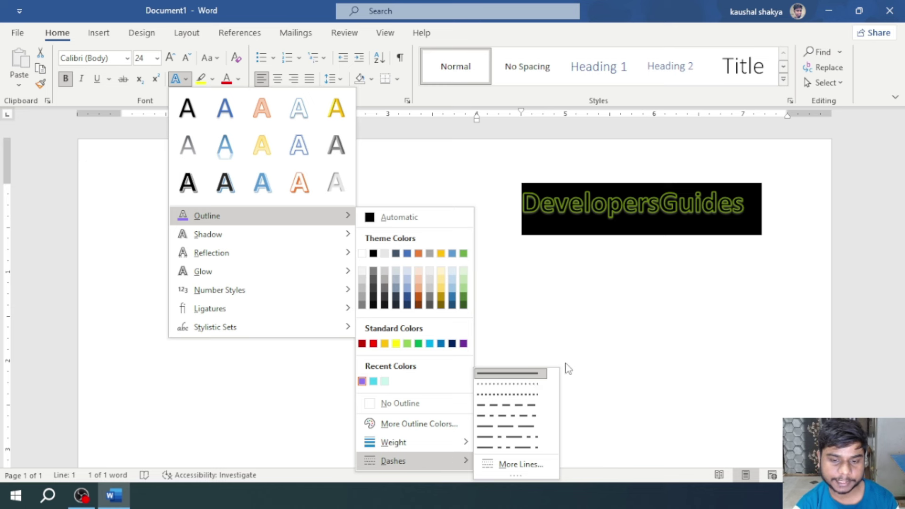
pyautogui.click(539, 389)
pyautogui.click(646, 329)
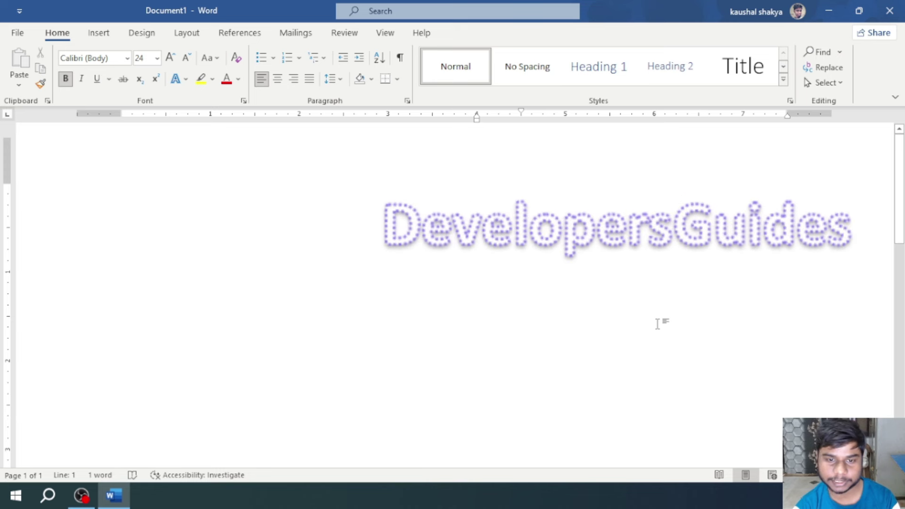
pyautogui.scroll(2, 658, 324)
pyautogui.scroll(-2, 658, 324)
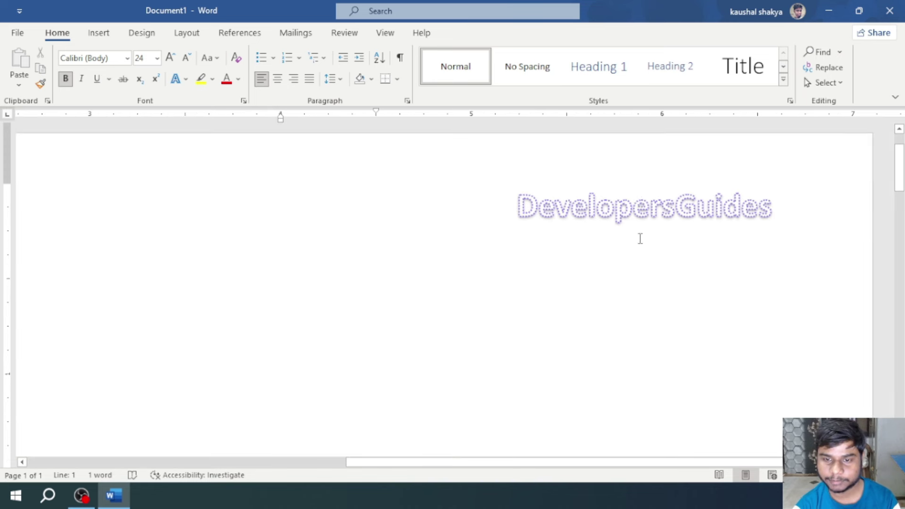
# - Switch the DevelopersGuides outline back to a solid dash
pyautogui.doubleClick(619, 202)
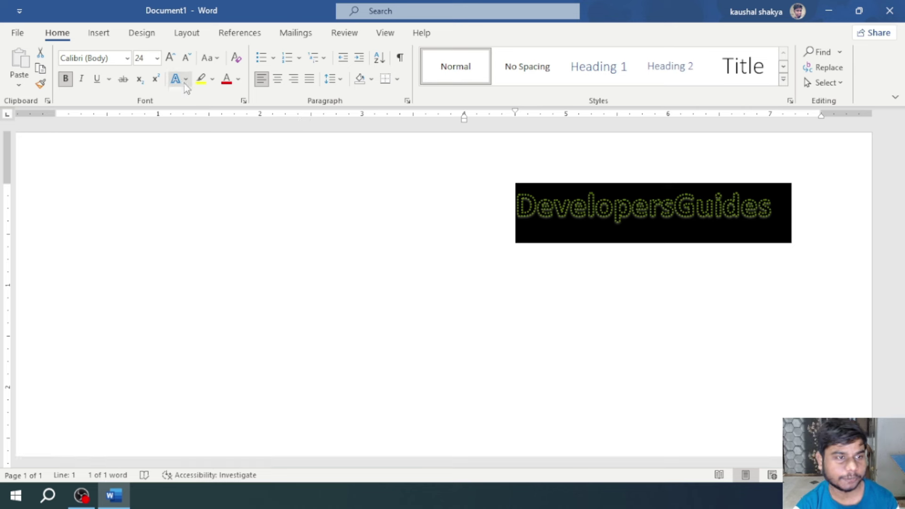
pyautogui.click(185, 80)
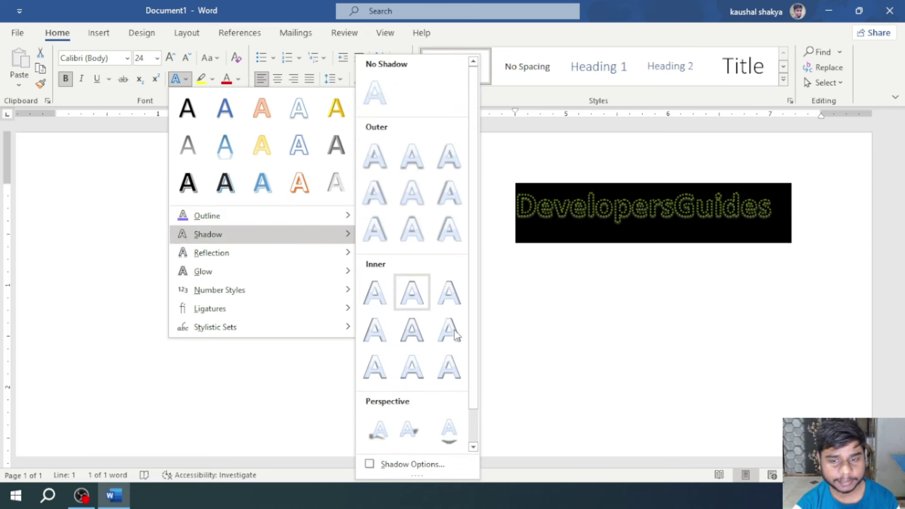
pyautogui.moveTo(262, 216)
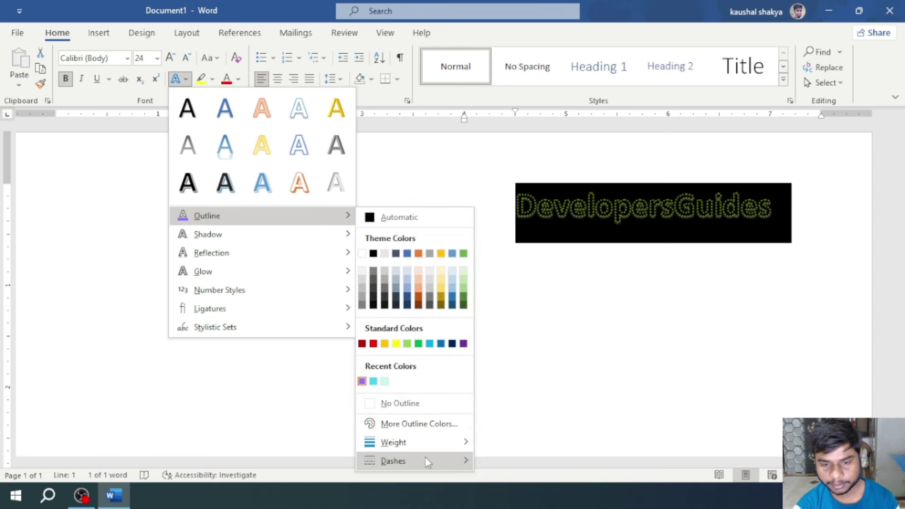
pyautogui.moveTo(393, 462)
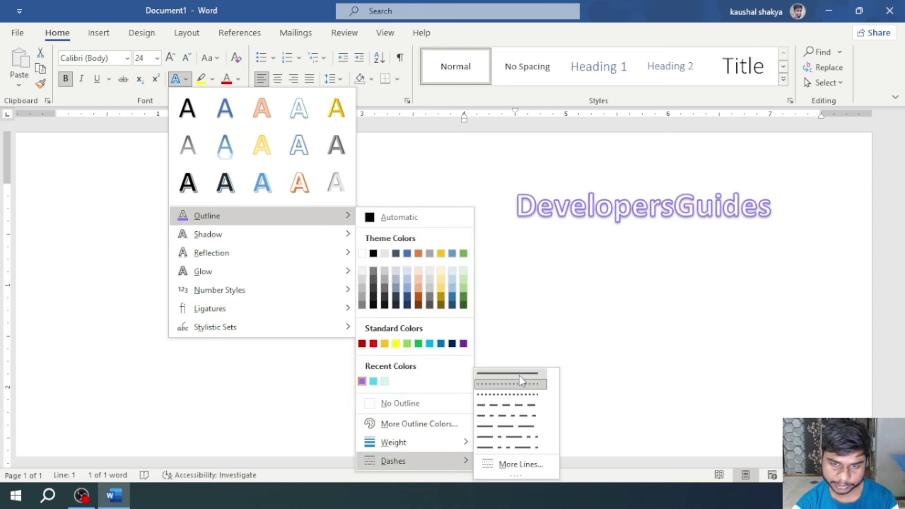
pyautogui.click(519, 376)
pyautogui.click(521, 374)
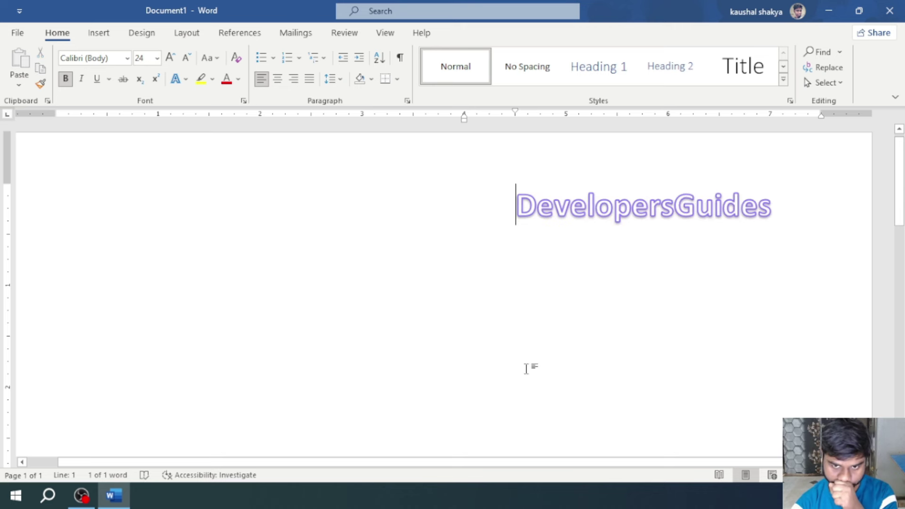
# - Give DevelopersGuides an Offset: Top Right shadow
pyautogui.hotkey('ctrl', 'a')
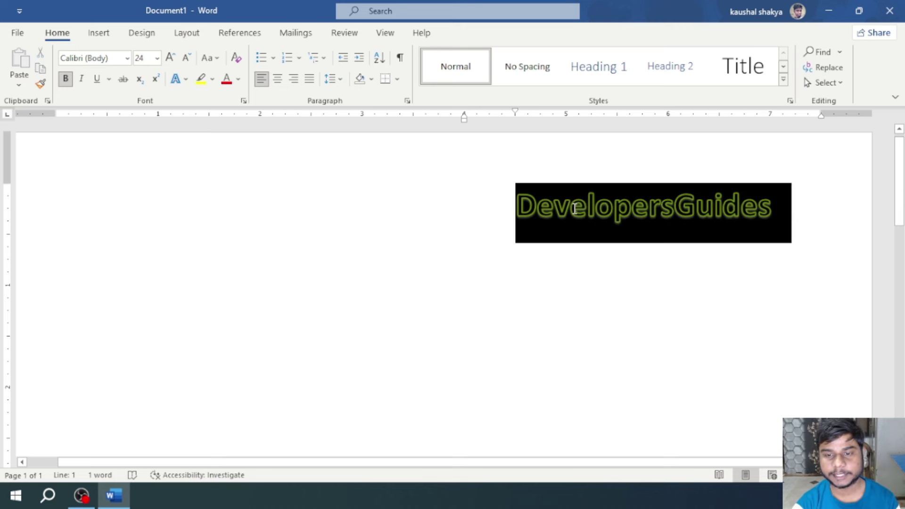
pyautogui.click(187, 79)
pyautogui.moveTo(208, 234)
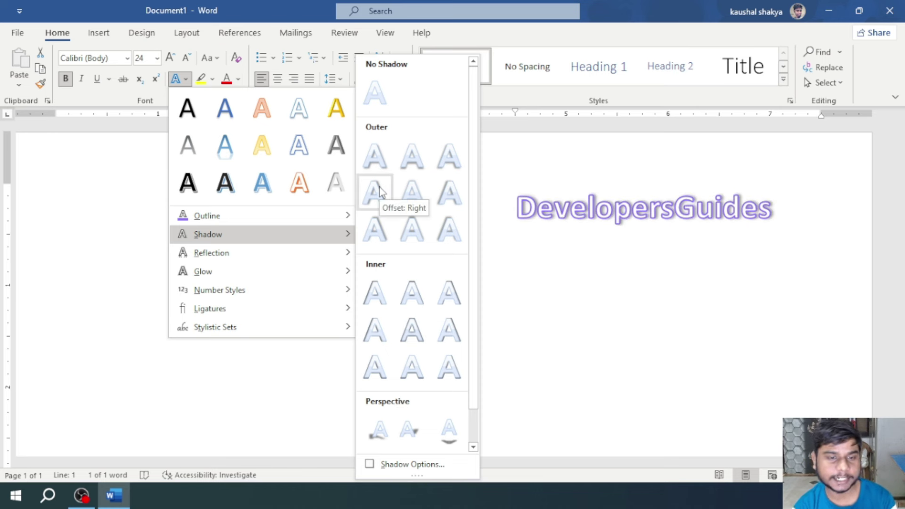
pyautogui.click(376, 231)
pyautogui.click(633, 280)
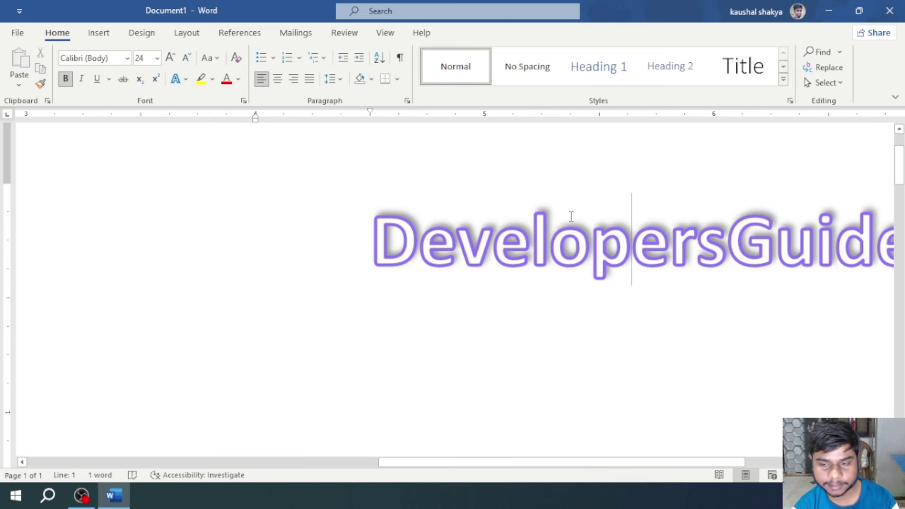
pyautogui.keyDown('ctrl'); pyautogui.scroll(-2, 759, 282); pyautogui.keyUp('ctrl')
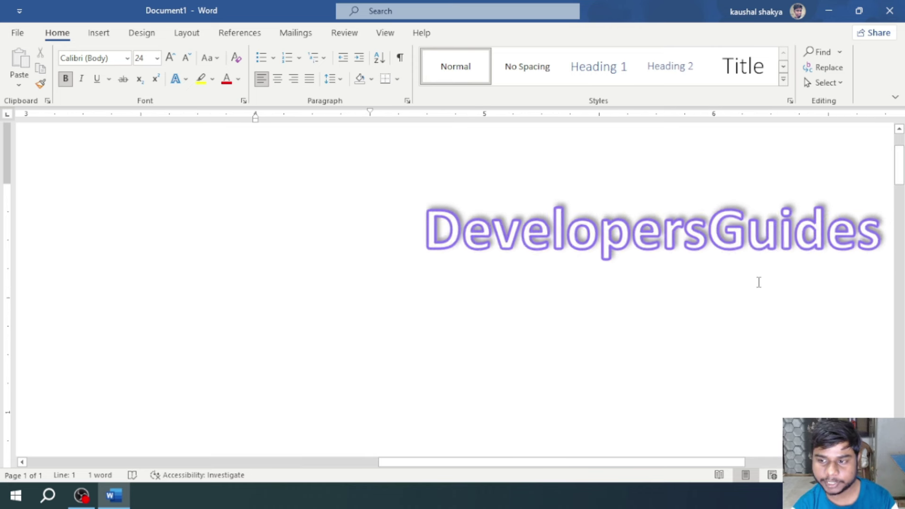
# - Replace it with an Inner shadow preset and open the Shadow Options settings
pyautogui.doubleClick(711, 220)
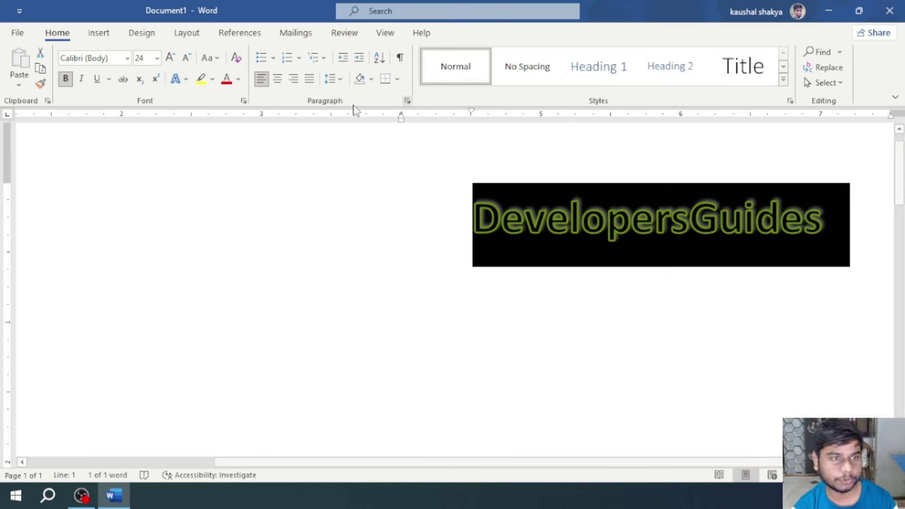
pyautogui.click(179, 79)
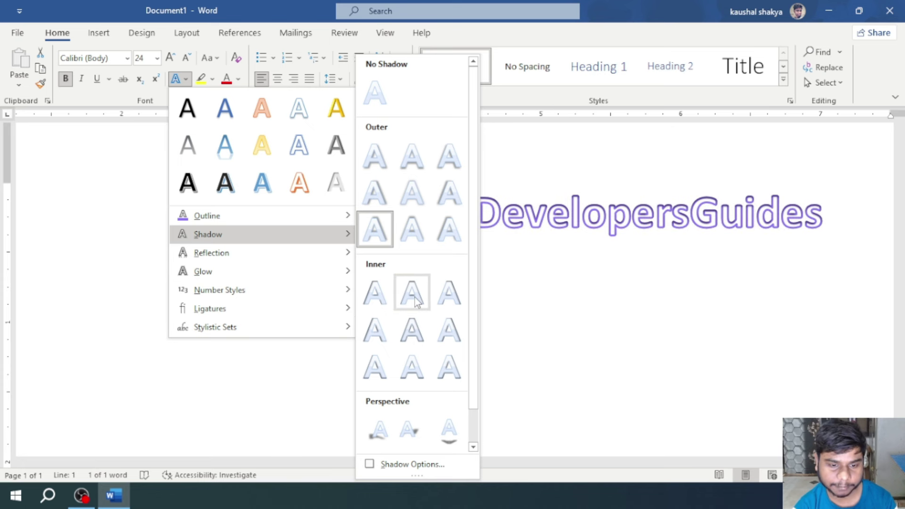
pyautogui.click(387, 327)
pyautogui.click(607, 212)
pyautogui.hotkey('ctrl', 'shift', '.')
pyautogui.hotkey('ctrl', 'shift', '.')
pyautogui.keyDown('ctrl'); pyautogui.scroll(3, 564, 230); pyautogui.keyUp('ctrl')
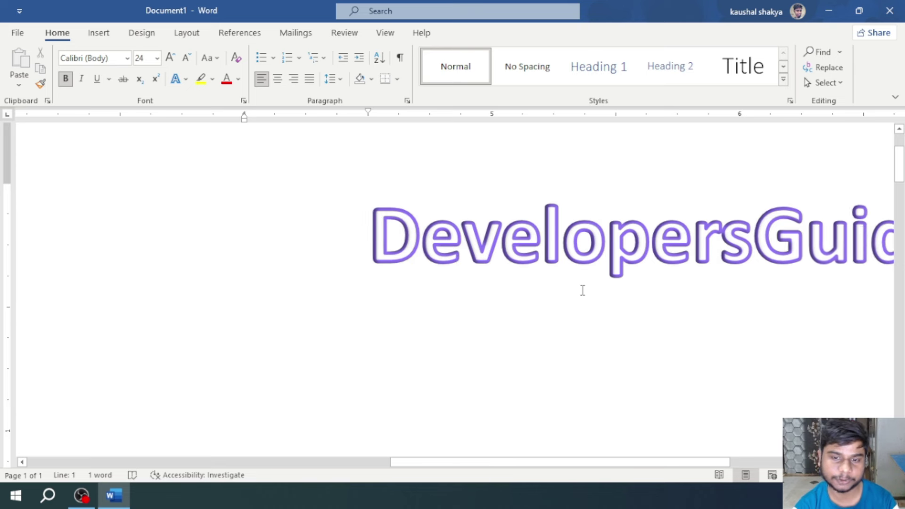
pyautogui.keyDown('ctrl'); pyautogui.scroll(-5, 583, 290); pyautogui.keyUp('ctrl')
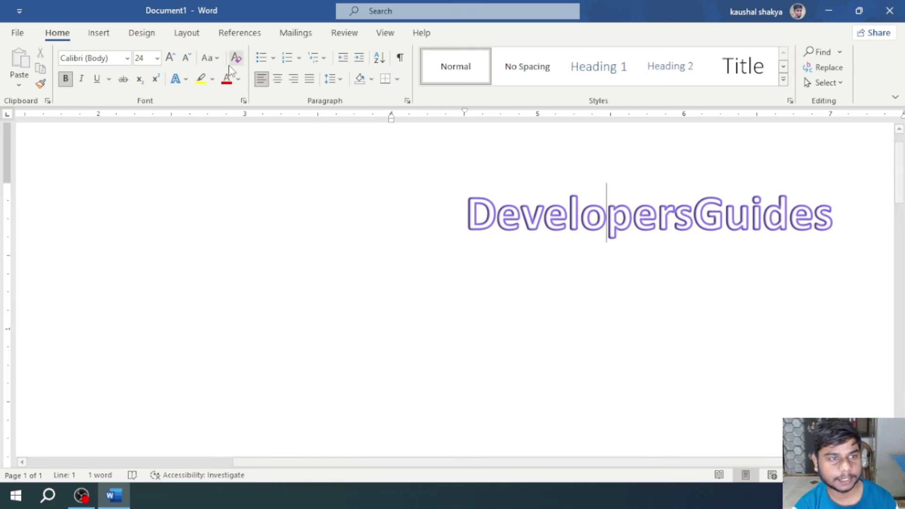
pyautogui.click(186, 79)
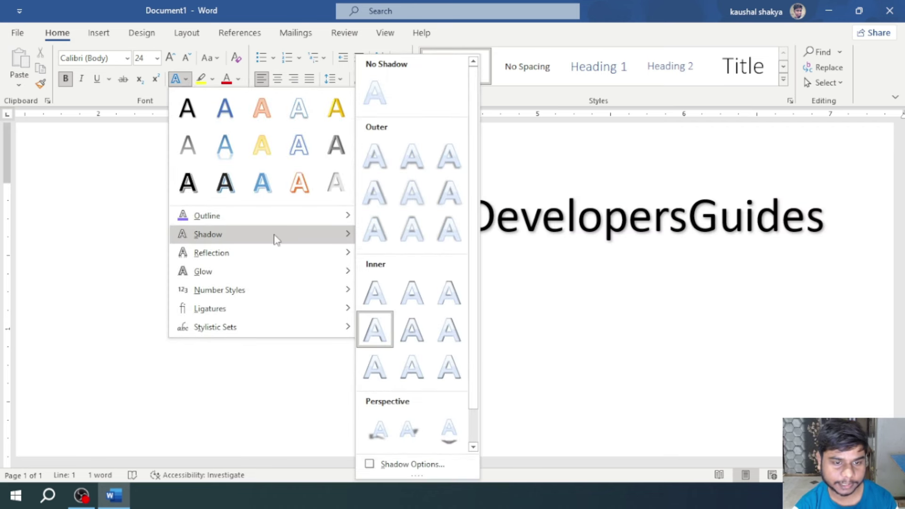
pyautogui.click(413, 465)
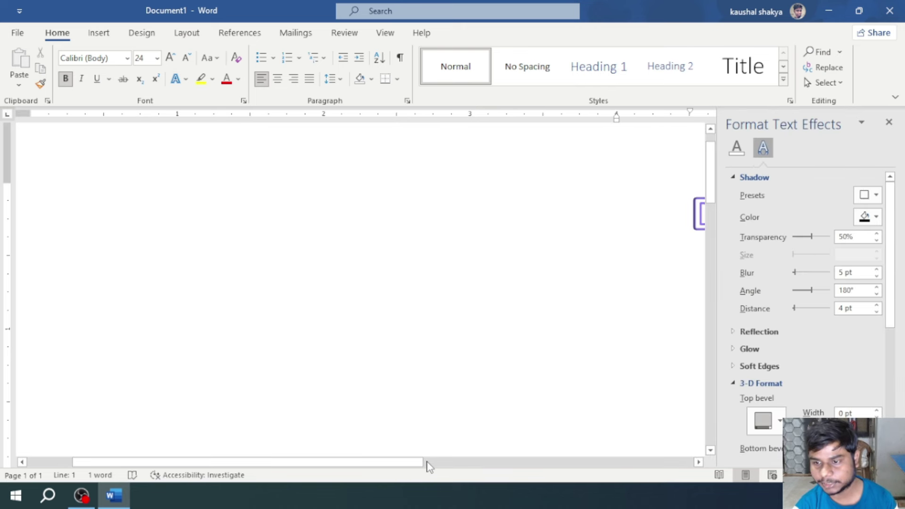
# - Drag the shadow Transparency slider down to 0%, then back up to 48%
pyautogui.moveTo(420, 465); pyautogui.dragTo(666, 465)
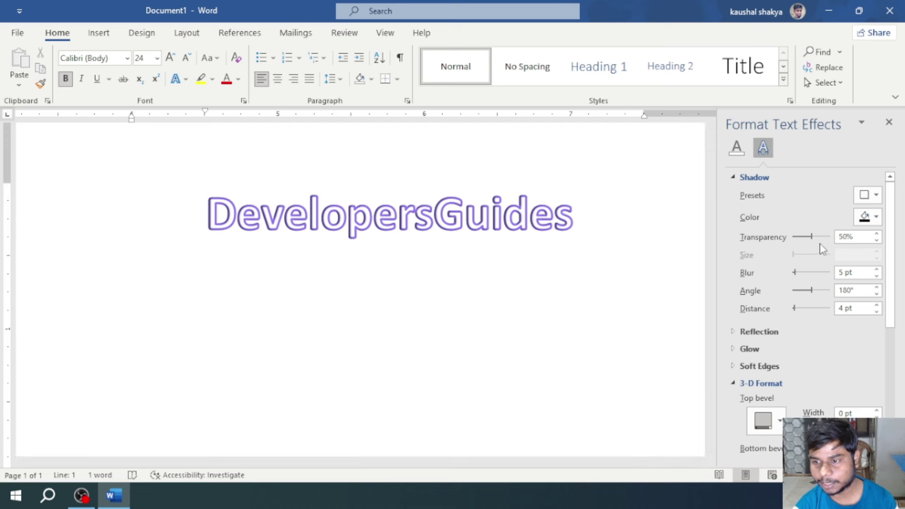
pyautogui.moveTo(812, 237)
pyautogui.mouseDown()
pyautogui.moveTo(784, 239)
pyautogui.moveTo(865, 239)
pyautogui.mouseUp()
pyautogui.moveTo(804, 243); pyautogui.dragTo(759, 244)
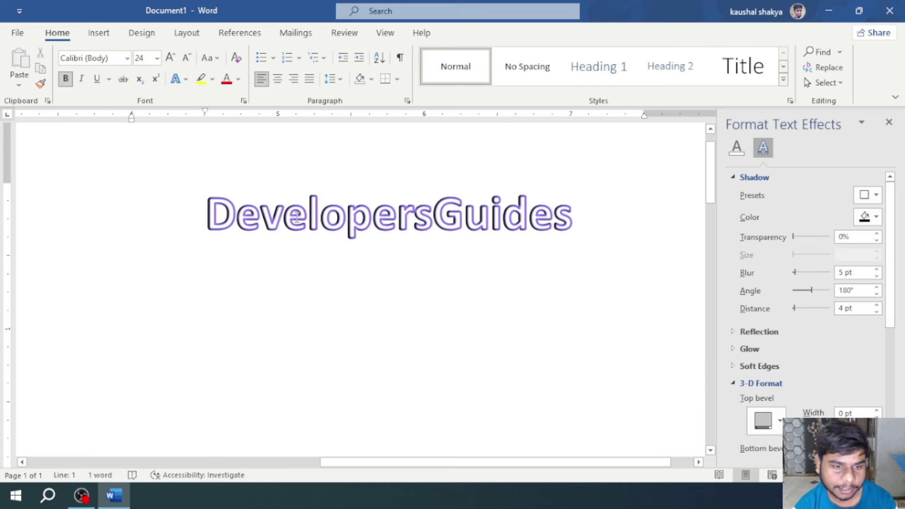
pyautogui.scroll(2, 526, 261)
pyautogui.moveTo(794, 237)
pyautogui.mouseDown()
pyautogui.moveTo(841, 241)
pyautogui.moveTo(810, 243)
pyautogui.mouseUp()
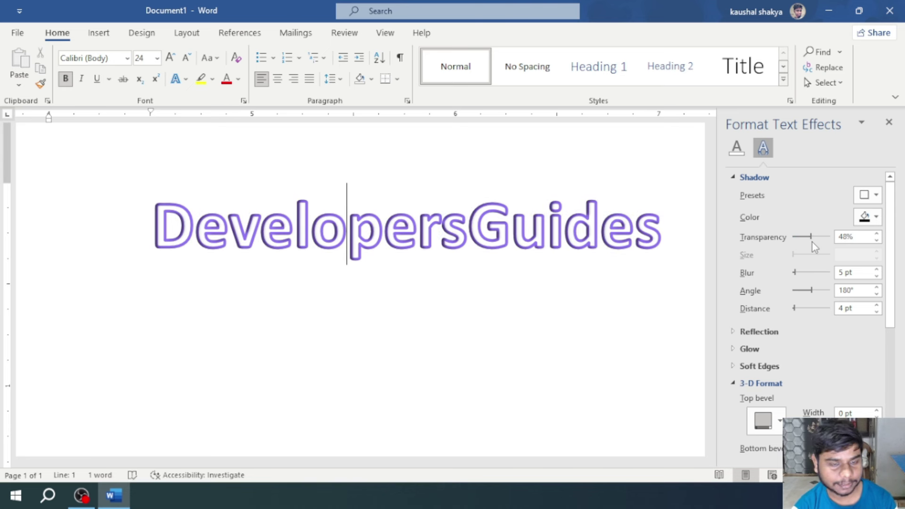
# - Set the DevelopersGuides shadow colour to orange, leaving the Presets unchanged
pyautogui.click(876, 218)
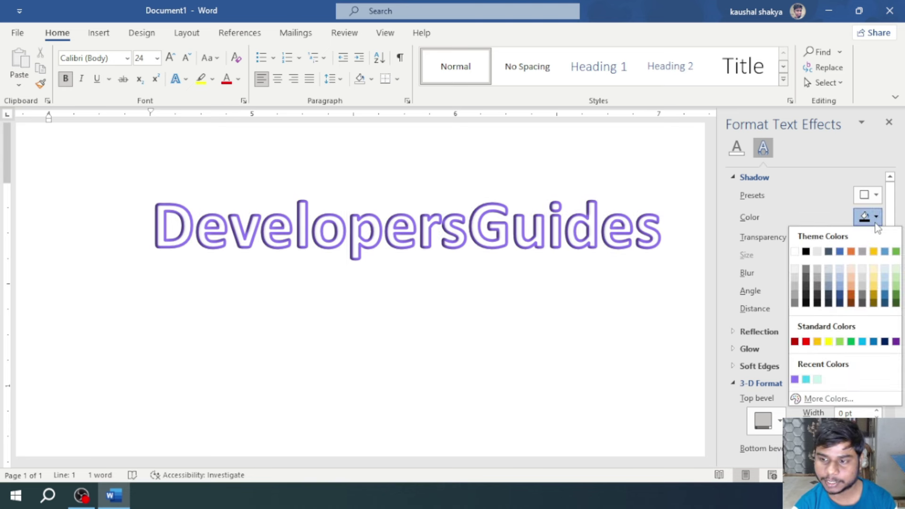
pyautogui.click(851, 252)
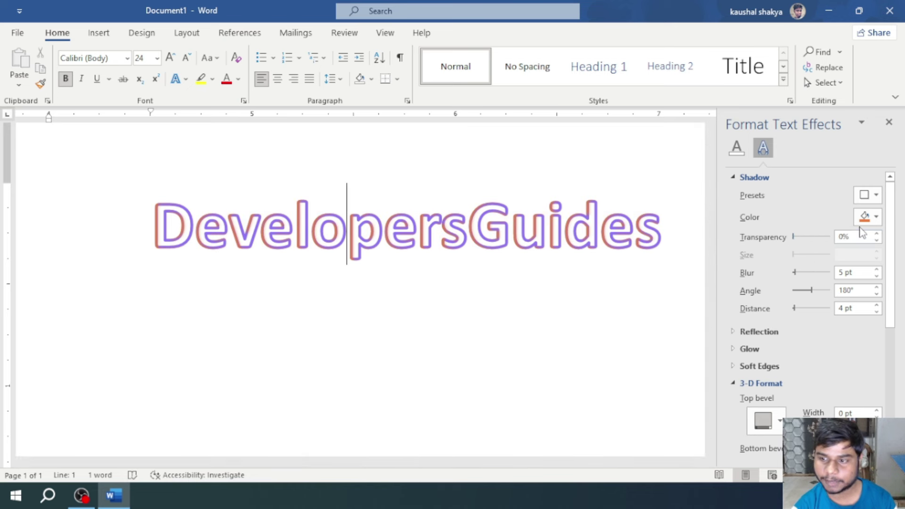
pyautogui.click(877, 194)
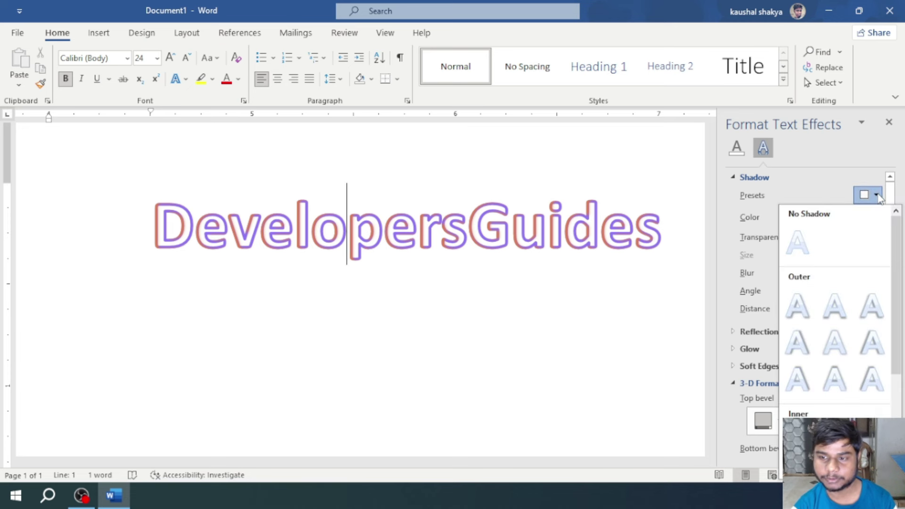
pyautogui.click(798, 243)
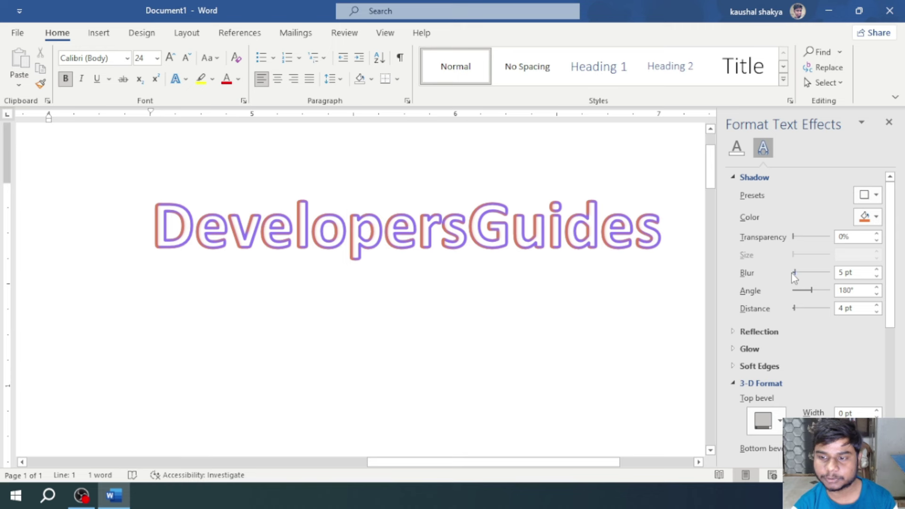
# - Set the shadow to 0 pt blur, 155° angle and 3 pt distance, then expand Reflection
pyautogui.moveTo(796, 275)
pyautogui.mouseDown()
pyautogui.moveTo(781, 279)
pyautogui.moveTo(811, 293)
pyautogui.moveTo(801, 297)
pyautogui.moveTo(823, 292)
pyautogui.mouseUp()
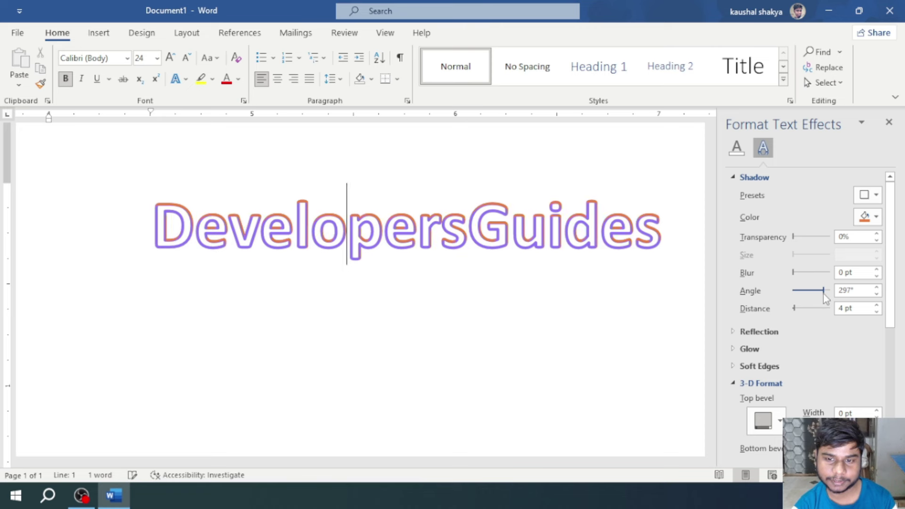
pyautogui.scroll(1, 616, 300)
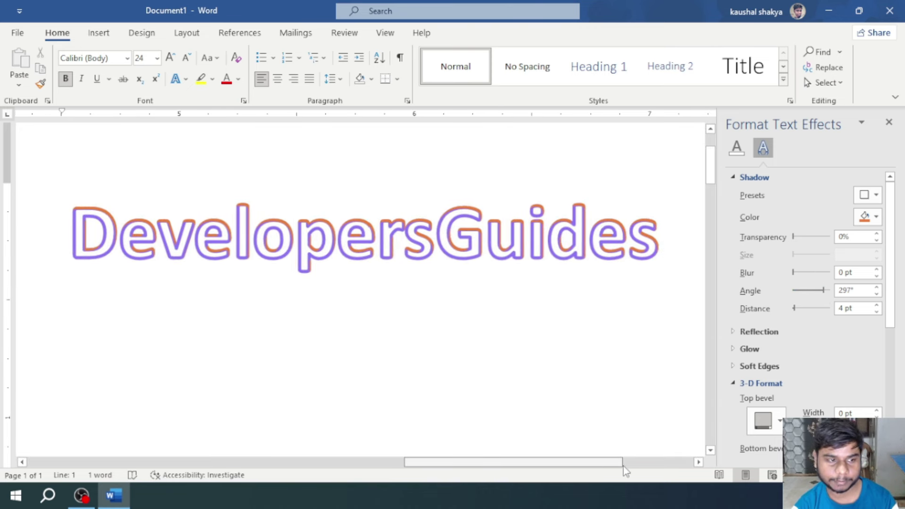
pyautogui.moveTo(598, 462); pyautogui.dragTo(629, 464)
pyautogui.moveTo(824, 291); pyautogui.dragTo(815, 308)
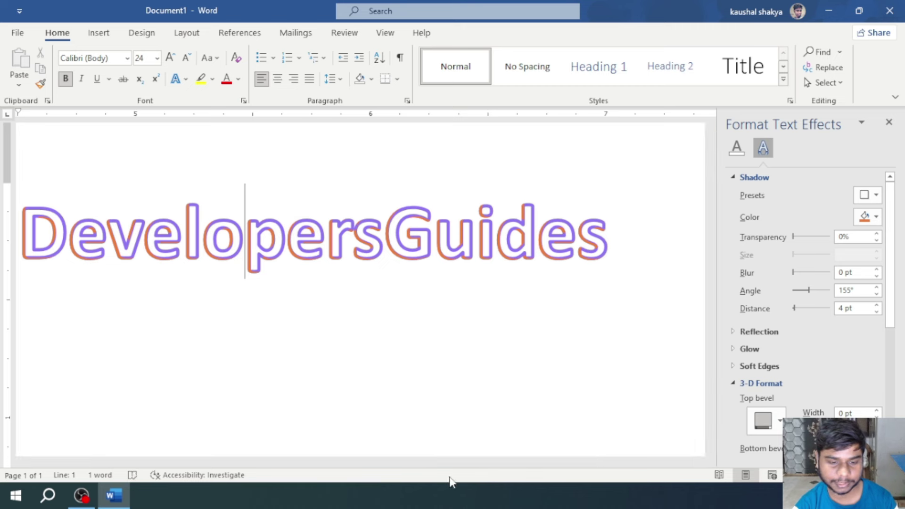
pyautogui.moveTo(434, 462); pyautogui.dragTo(420, 468)
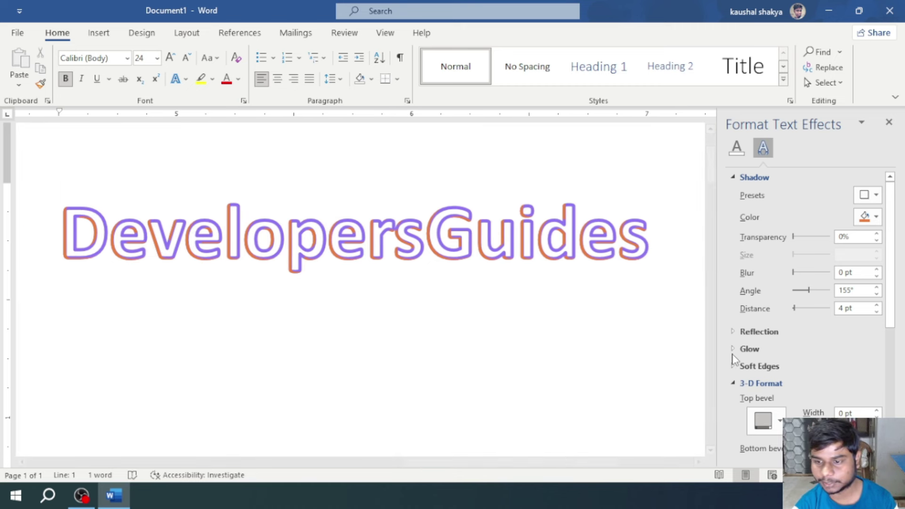
pyautogui.moveTo(795, 309)
pyautogui.mouseDown()
pyautogui.moveTo(813, 308)
pyautogui.moveTo(794, 330)
pyautogui.mouseUp()
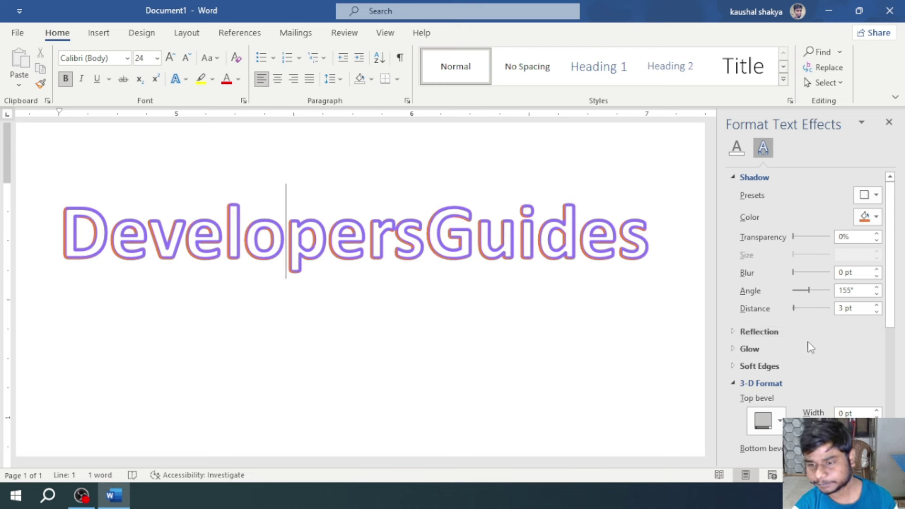
pyautogui.click(733, 332)
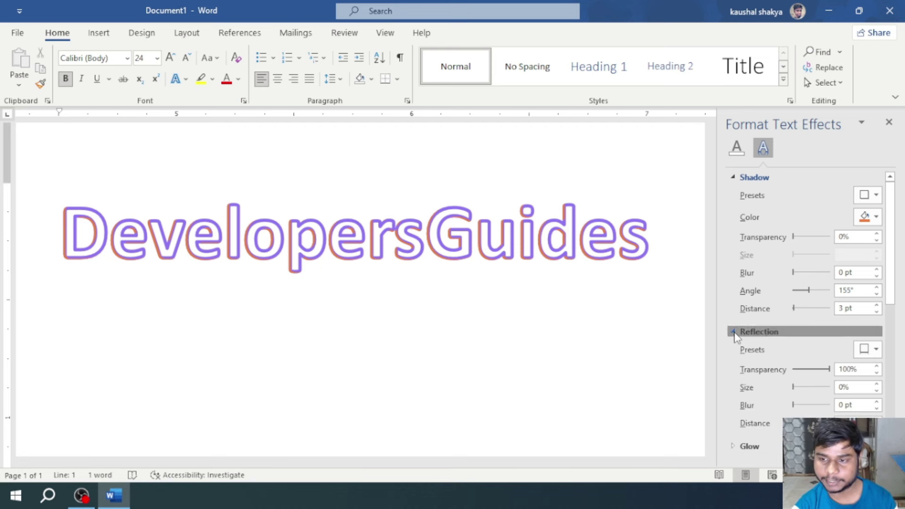
# - Close Format Text Effects, scroll back to the heading and double-click DevelopersGuides to select it
pyautogui.click(733, 333)
pyautogui.click(889, 122)
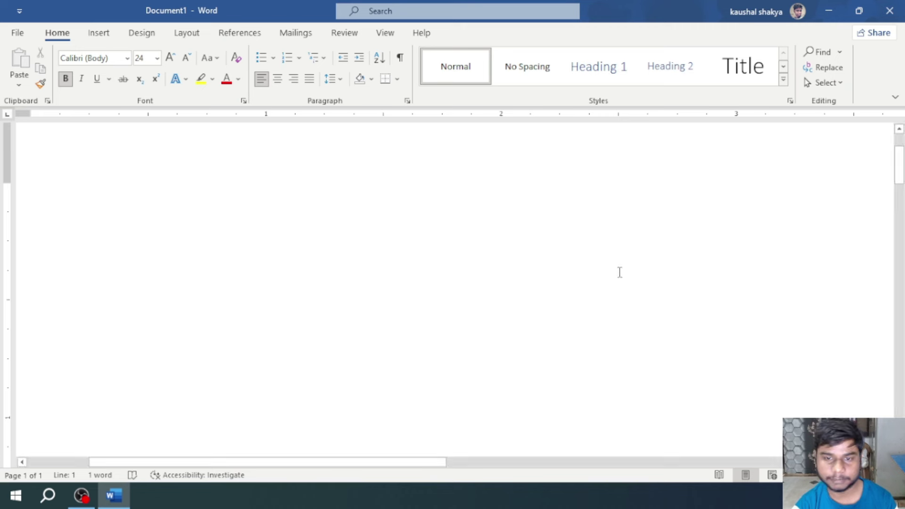
pyautogui.scroll(2, 659, 329)
pyautogui.scroll(-5, 660, 330)
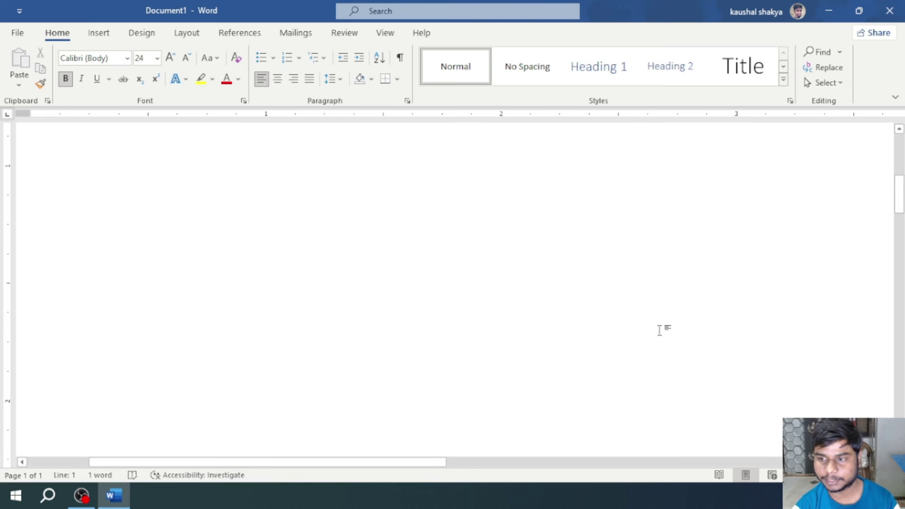
pyautogui.keyDown('ctrl'); pyautogui.scroll(-4, 660, 330); pyautogui.keyUp('ctrl')
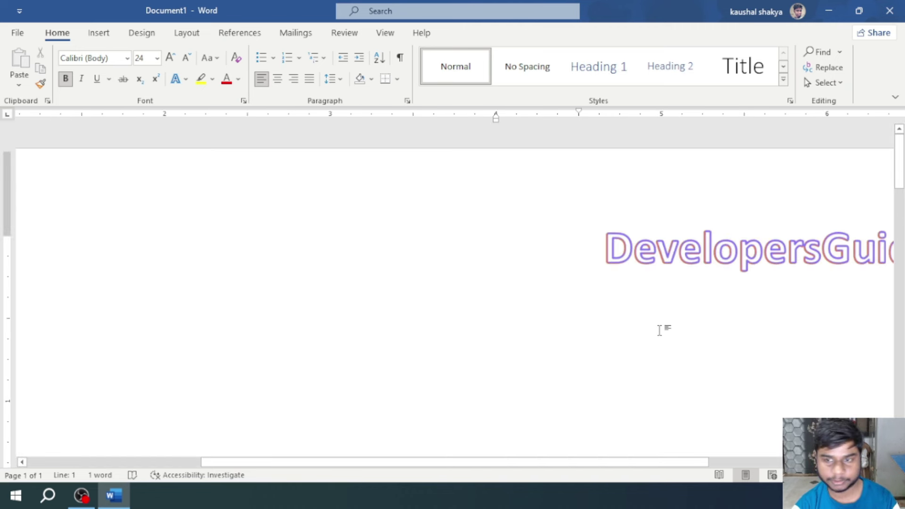
pyautogui.moveTo(697, 460); pyautogui.dragTo(712, 321)
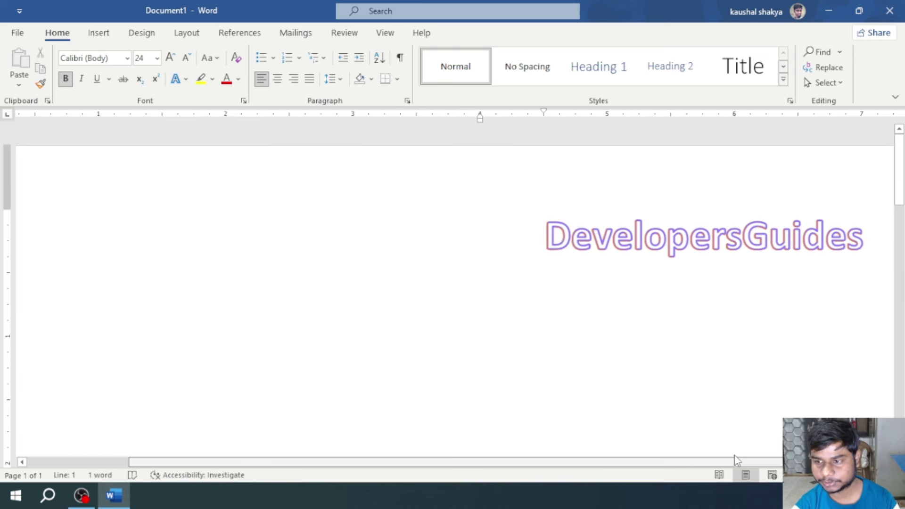
pyautogui.keyDown('ctrl'); pyautogui.scroll(-1, 721, 445); pyautogui.keyUp('ctrl')
pyautogui.keyDown('ctrl'); pyautogui.scroll(-1, 721, 445); pyautogui.keyUp('ctrl')
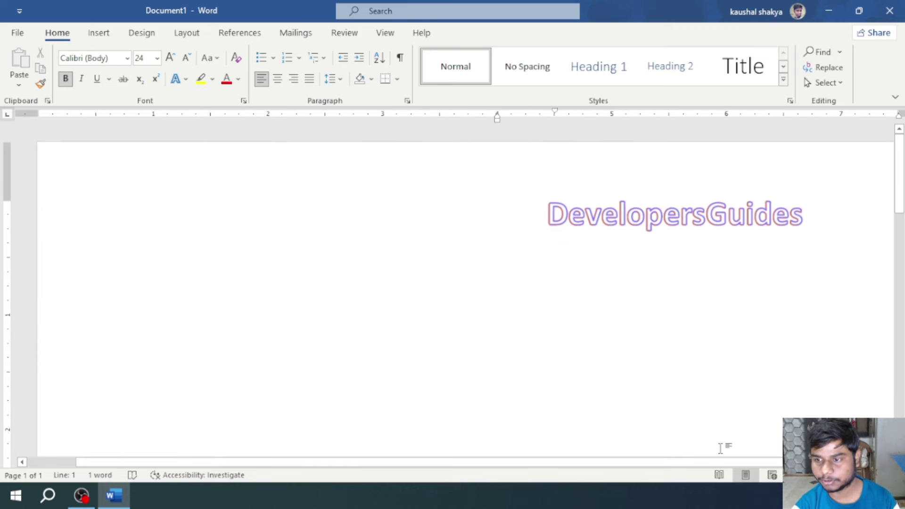
pyautogui.keyDown('ctrl'); pyautogui.scroll(-1, 721, 448); pyautogui.keyUp('ctrl')
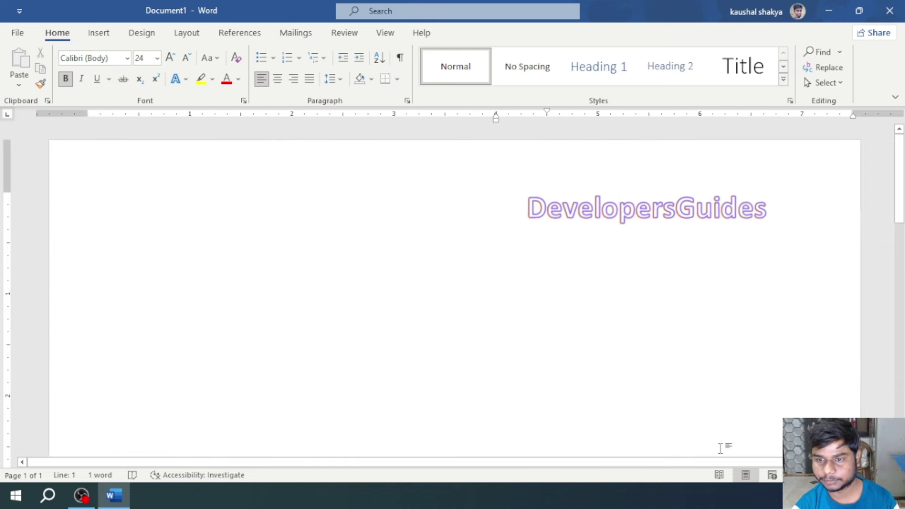
pyautogui.doubleClick(634, 214)
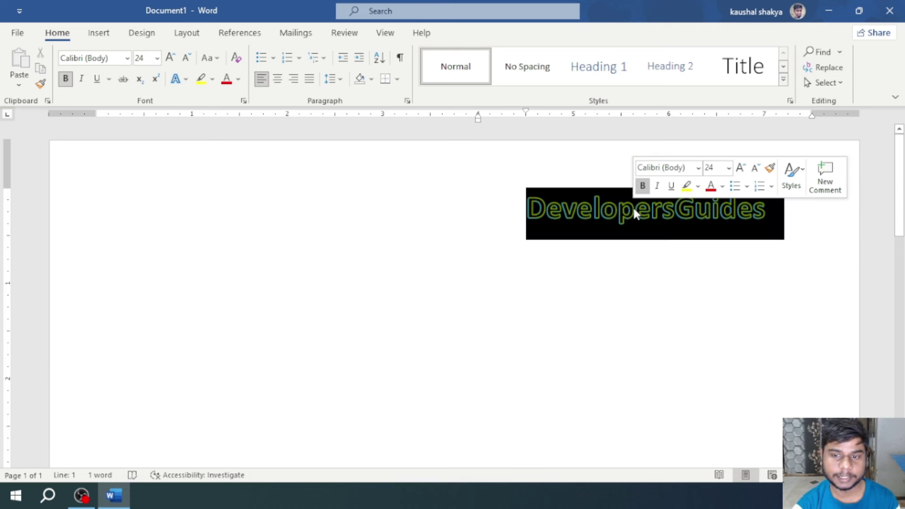
# - Apply the Perspective: Below shadow preset to DevelopersGuides and check the shadow beneath it
pyautogui.click(186, 80)
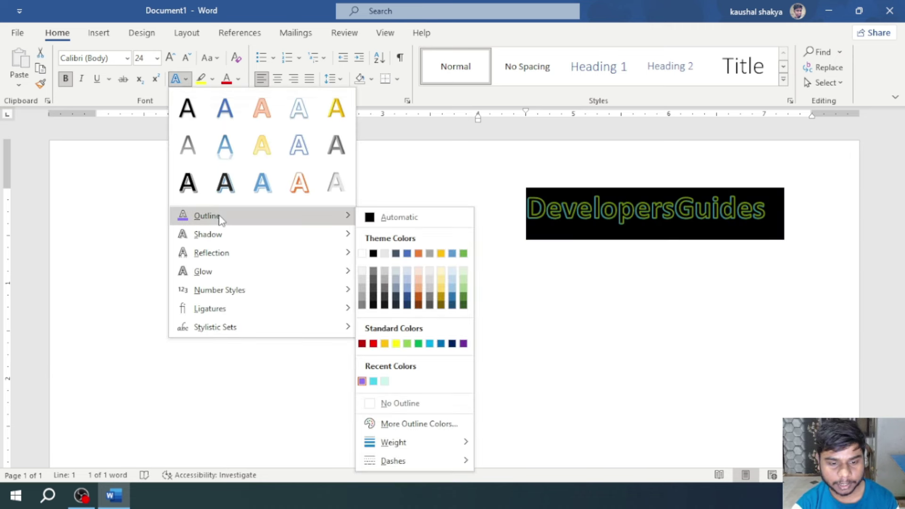
pyautogui.moveTo(208, 234)
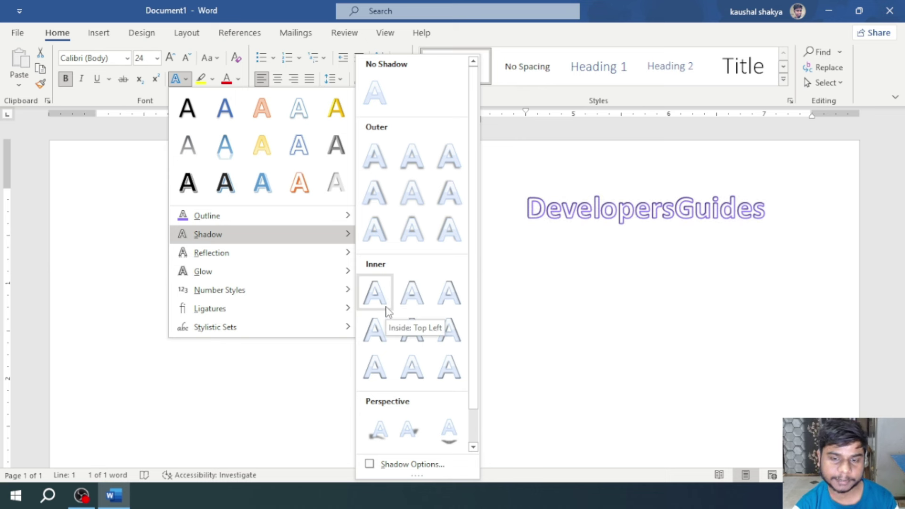
pyautogui.scroll(-1, 388, 325)
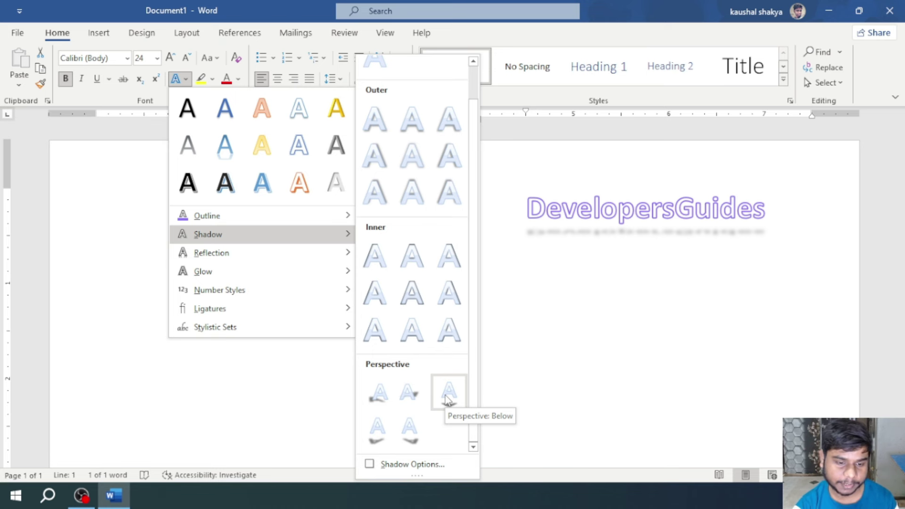
pyautogui.click(448, 395)
pyautogui.click(706, 299)
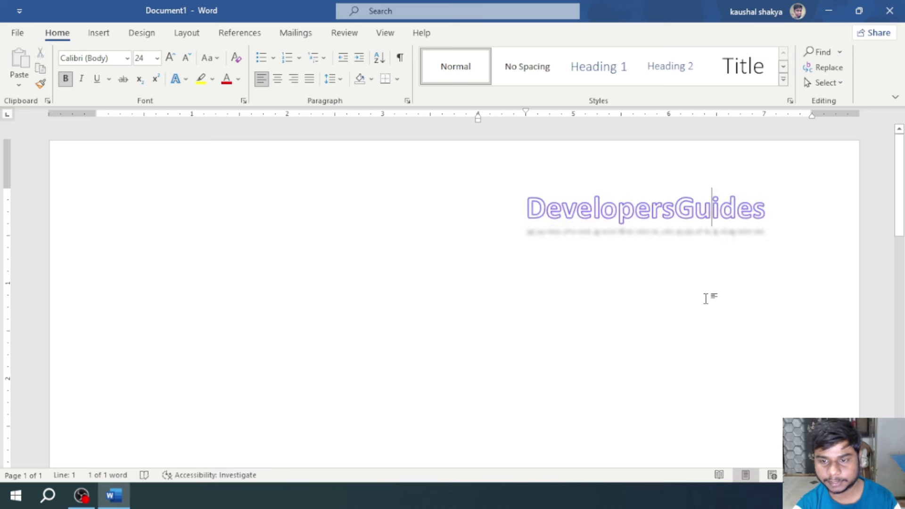
pyautogui.scroll(2, 706, 299)
pyautogui.scroll(4, 706, 299)
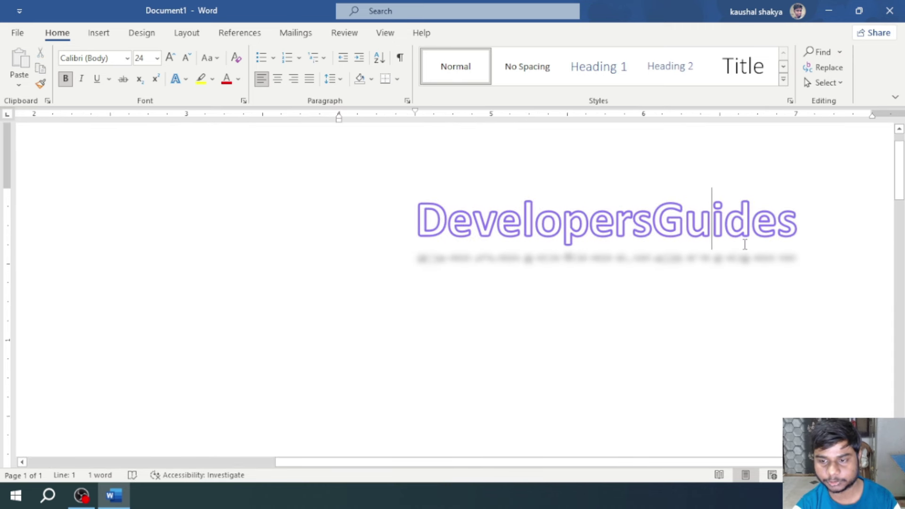
pyautogui.click(187, 81)
pyautogui.moveTo(208, 234)
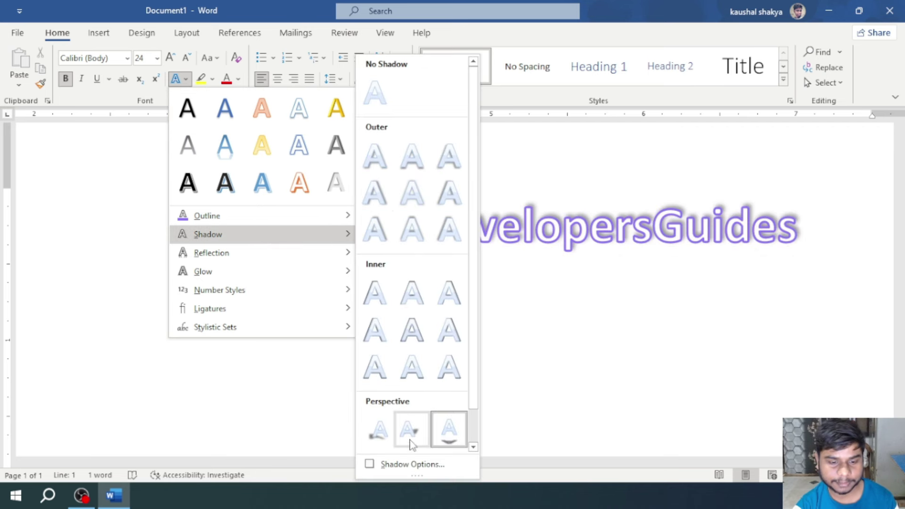
# - Set the shadow to 0% transparency, 65% size, 86° angle, 52 pt distance and 4 pt blur
pyautogui.click(410, 465)
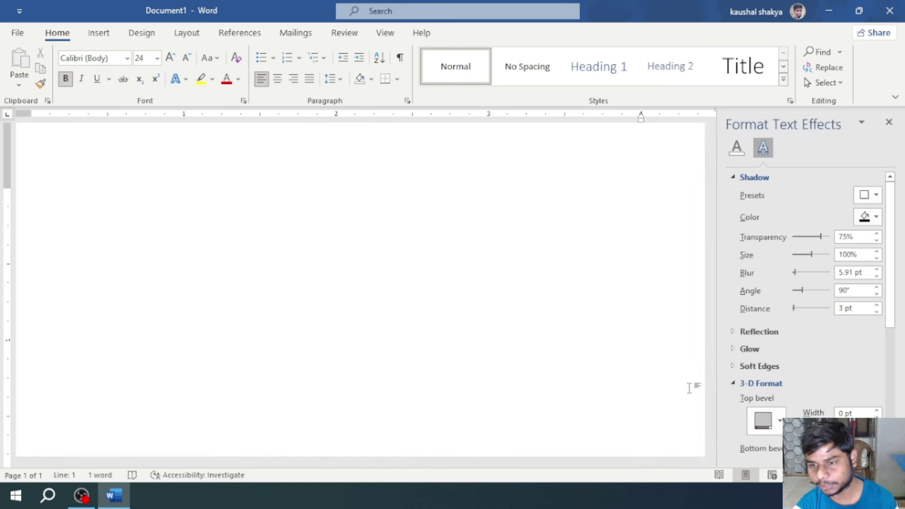
pyautogui.hscroll(5, 537, 475)
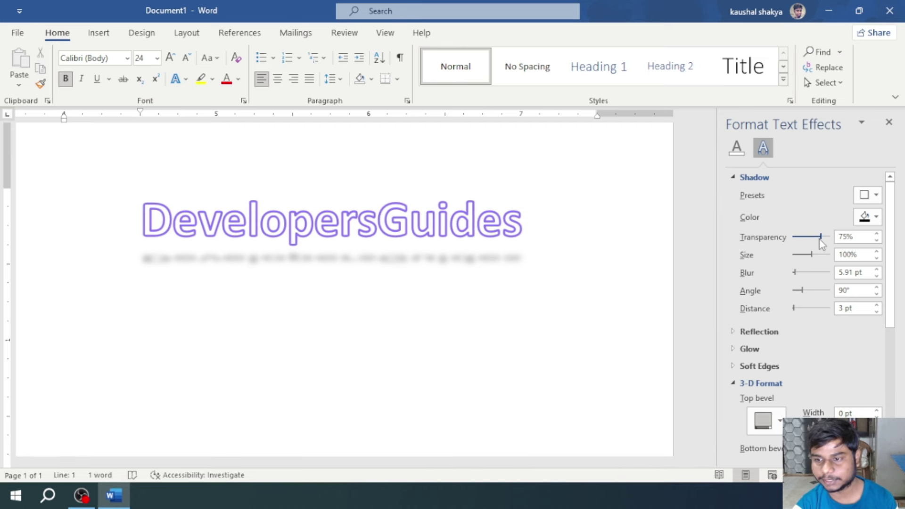
pyautogui.moveTo(814, 245); pyautogui.dragTo(788, 239)
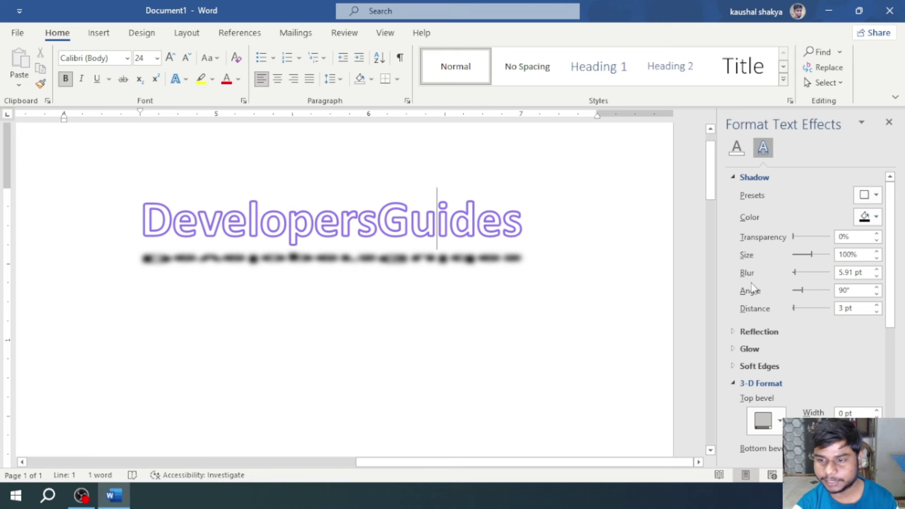
pyautogui.moveTo(812, 256)
pyautogui.mouseDown()
pyautogui.moveTo(805, 262)
pyautogui.moveTo(802, 248)
pyautogui.mouseUp()
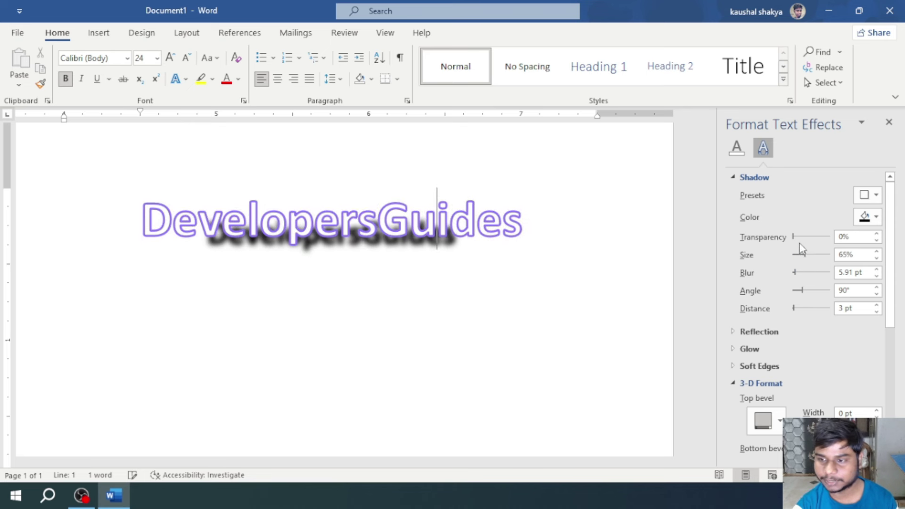
pyautogui.moveTo(802, 291)
pyautogui.mouseDown()
pyautogui.moveTo(850, 301)
pyautogui.moveTo(778, 304)
pyautogui.moveTo(801, 301)
pyautogui.moveTo(805, 312)
pyautogui.mouseUp()
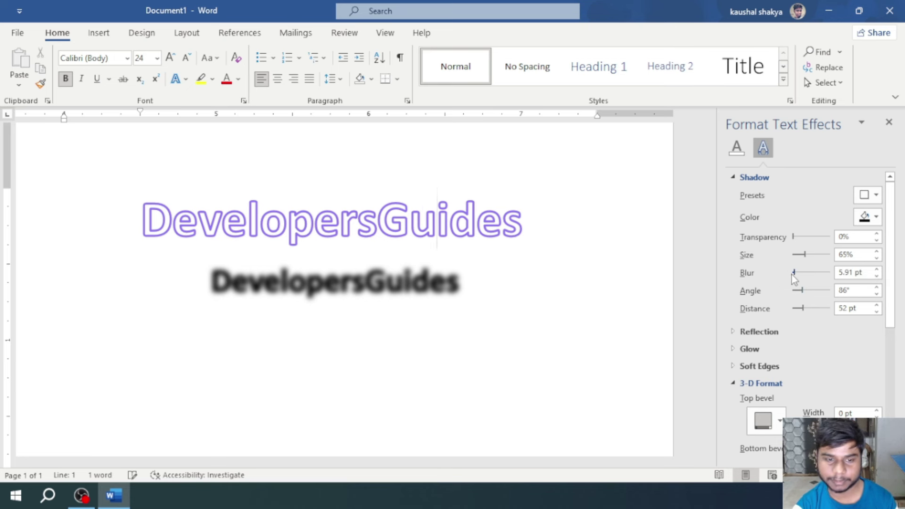
pyautogui.moveTo(795, 275); pyautogui.dragTo(785, 275)
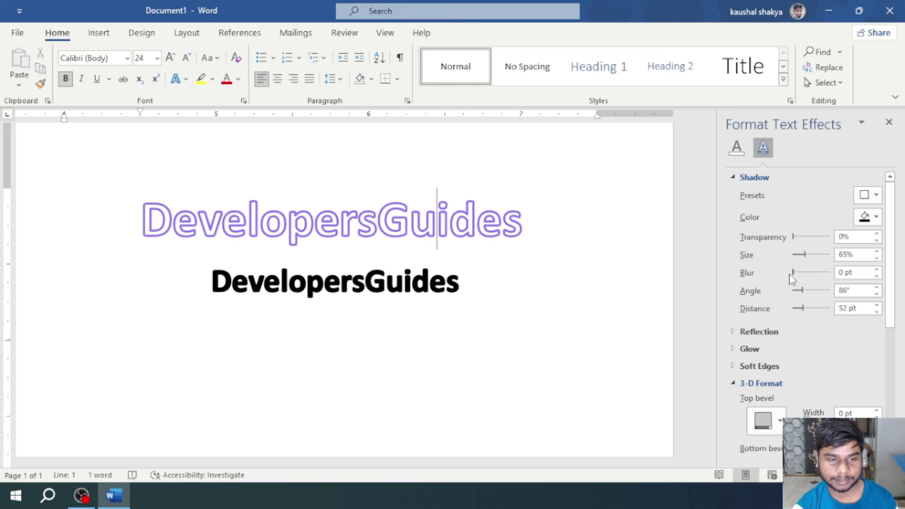
pyautogui.moveTo(793, 277); pyautogui.dragTo(796, 278)
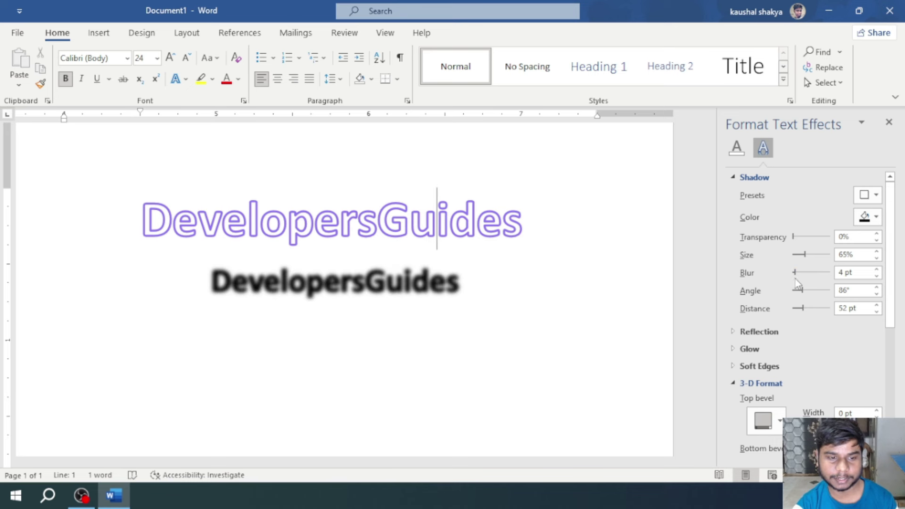
# - Make the shadow blue with 31 pt distance and 16% transparency
pyautogui.click(868, 216)
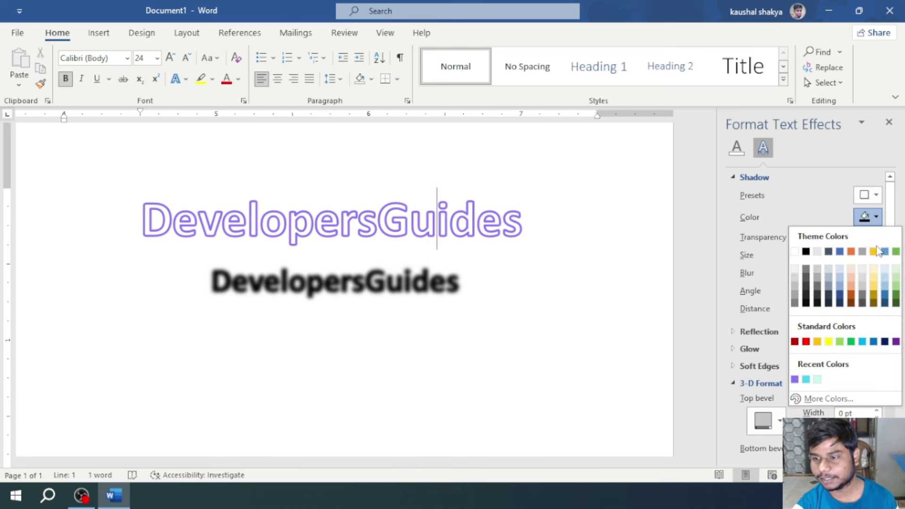
pyautogui.click(885, 253)
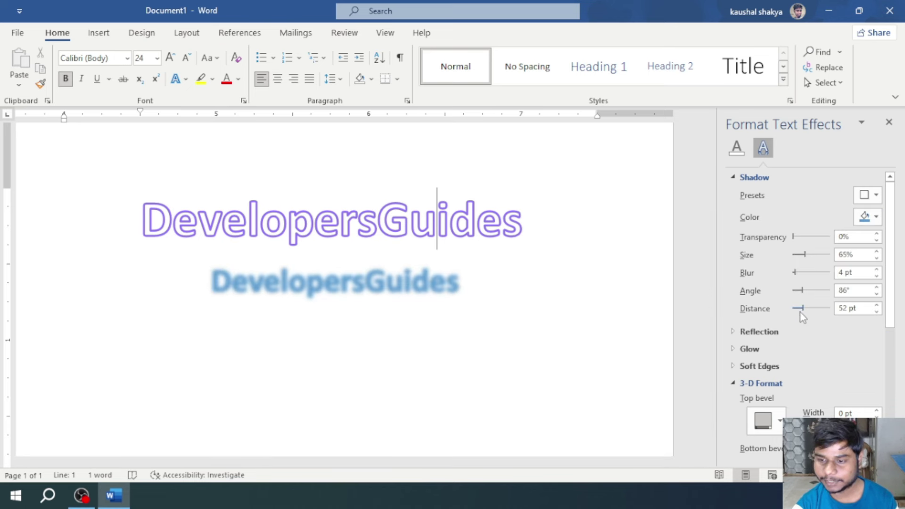
pyautogui.moveTo(804, 308); pyautogui.dragTo(796, 308)
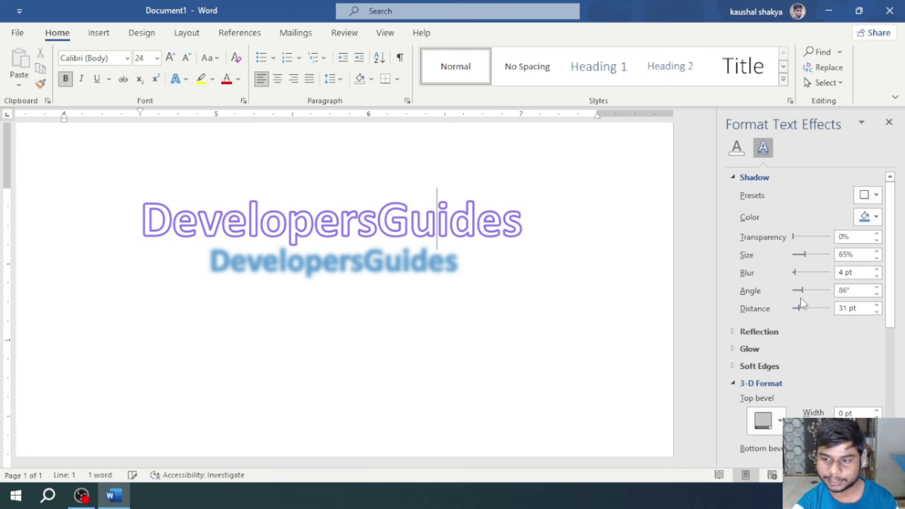
pyautogui.moveTo(796, 239); pyautogui.dragTo(802, 244)
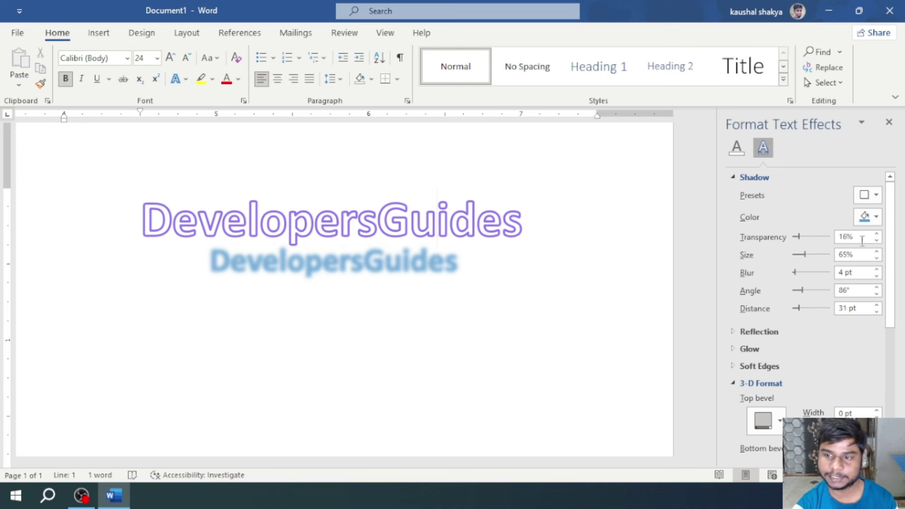
# - Browse the shadow presets, close the effects pane and reselect DevelopersGuides
pyautogui.click(868, 195)
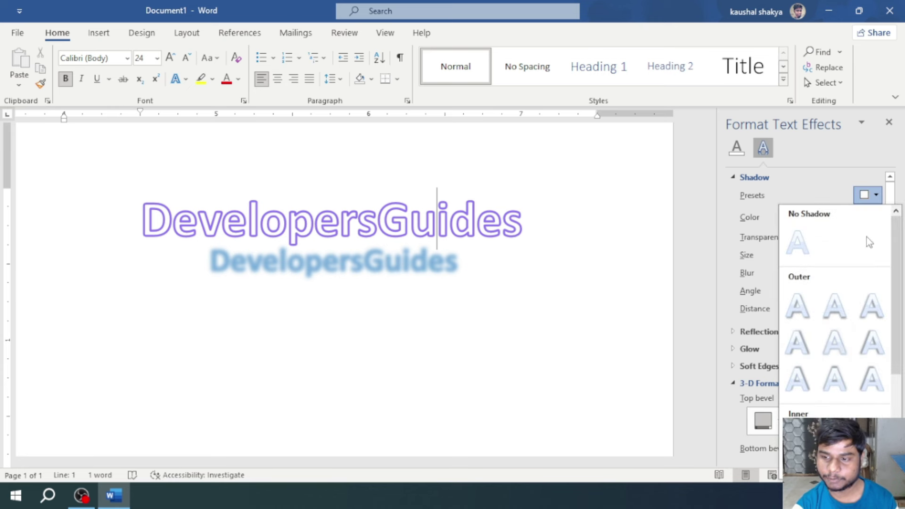
pyautogui.scroll(-3, 867, 237)
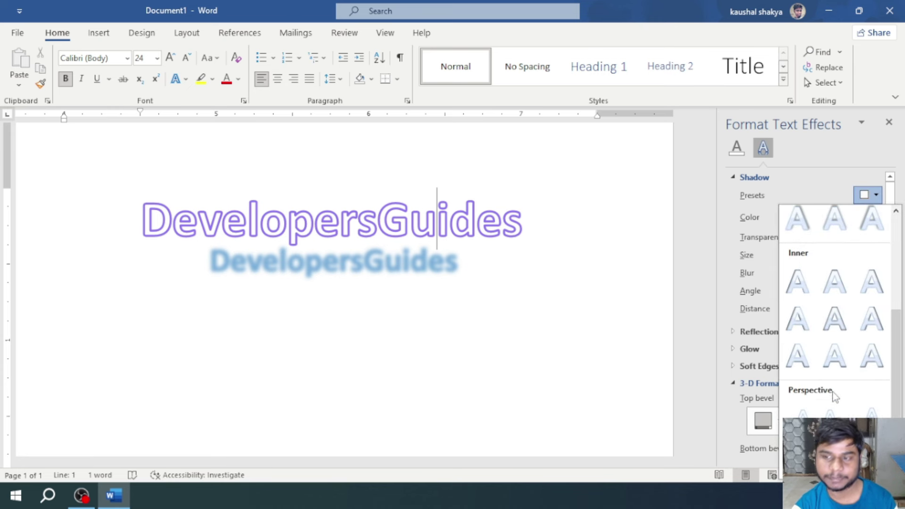
pyautogui.scroll(3, 833, 392)
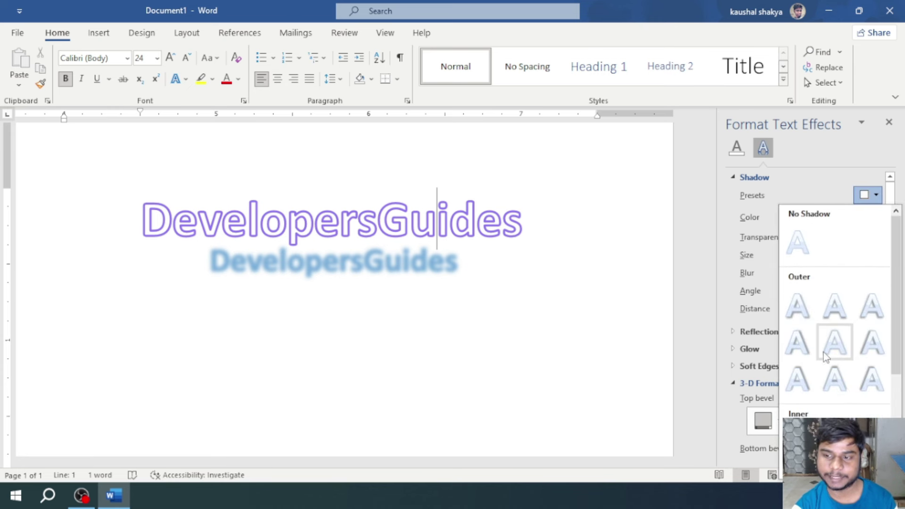
pyautogui.click(889, 123)
pyautogui.click(889, 123)
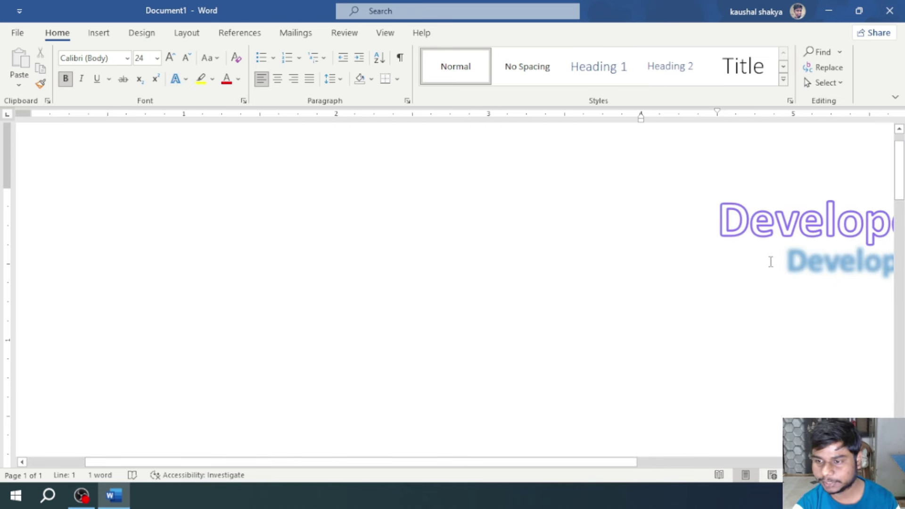
pyautogui.moveTo(635, 467); pyautogui.dragTo(786, 462)
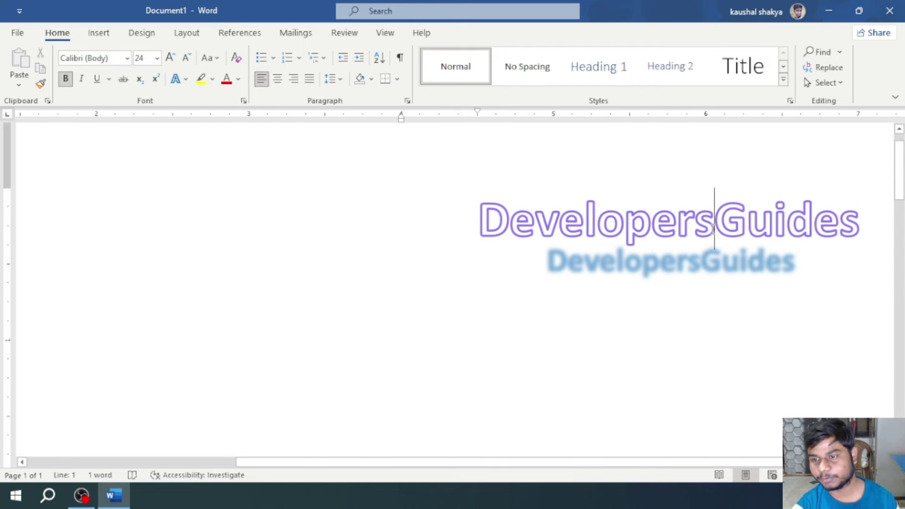
pyautogui.doubleClick(714, 222)
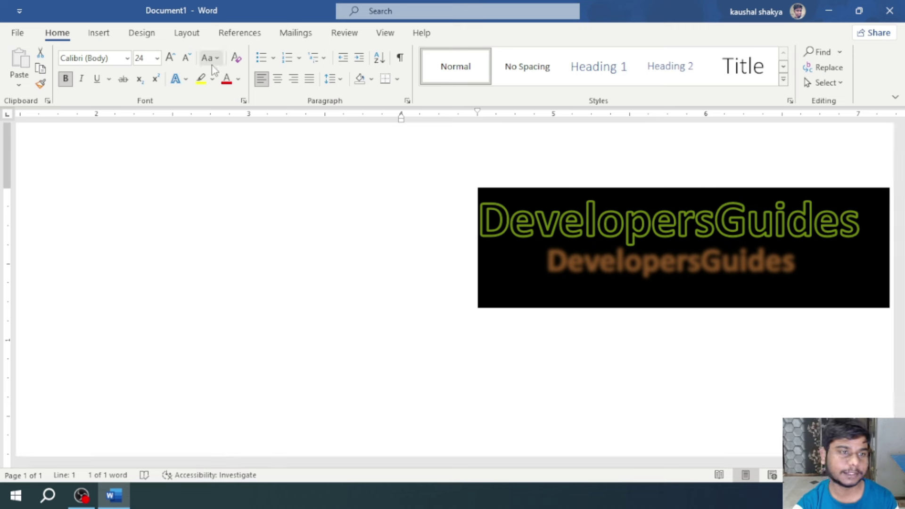
pyautogui.click(179, 79)
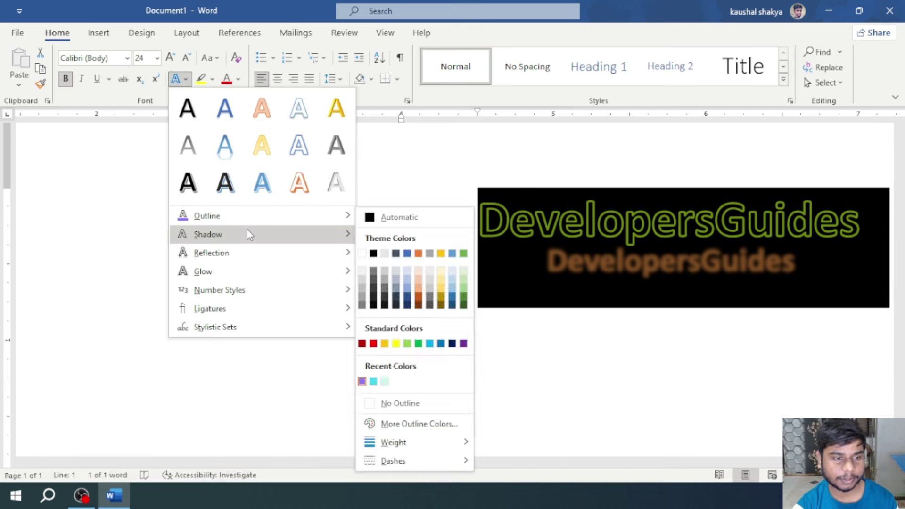
pyautogui.moveTo(207, 234)
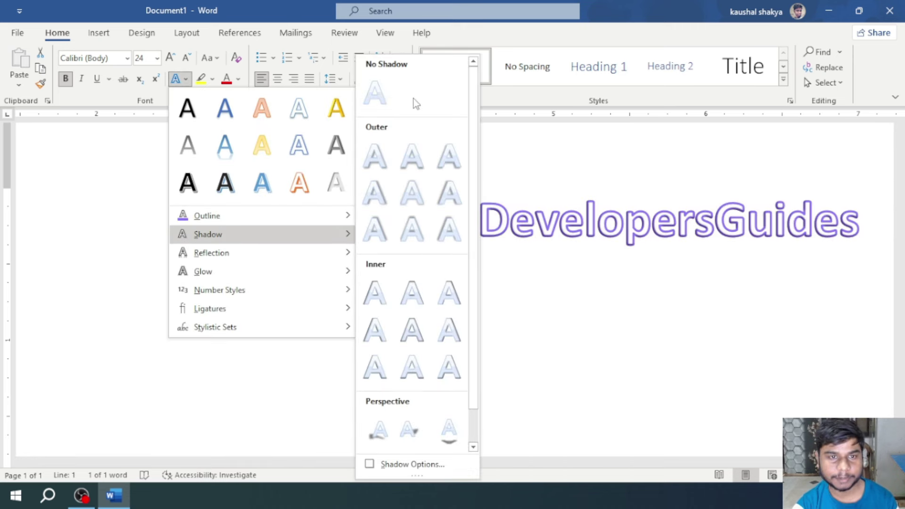
# - Apply the full reflection variation to the DevelopersGuides word
pyautogui.click(375, 90)
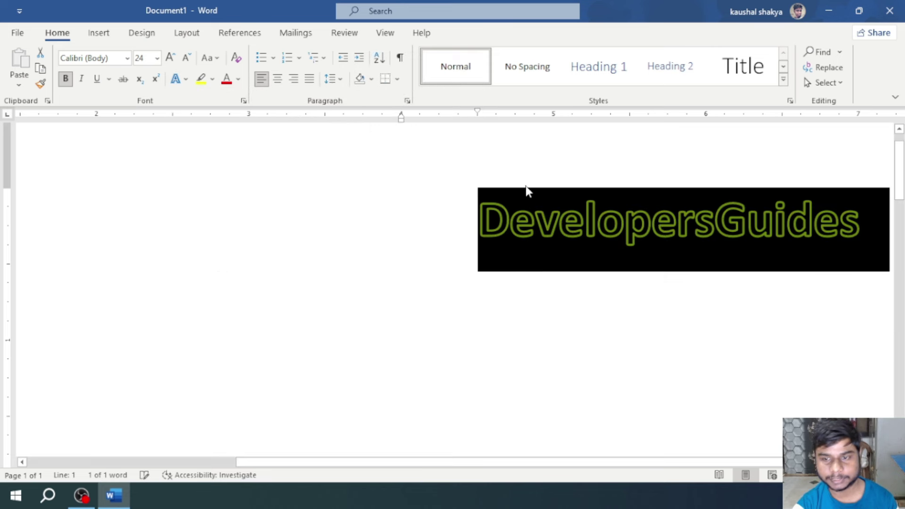
pyautogui.click(655, 244)
pyautogui.doubleClick(653, 225)
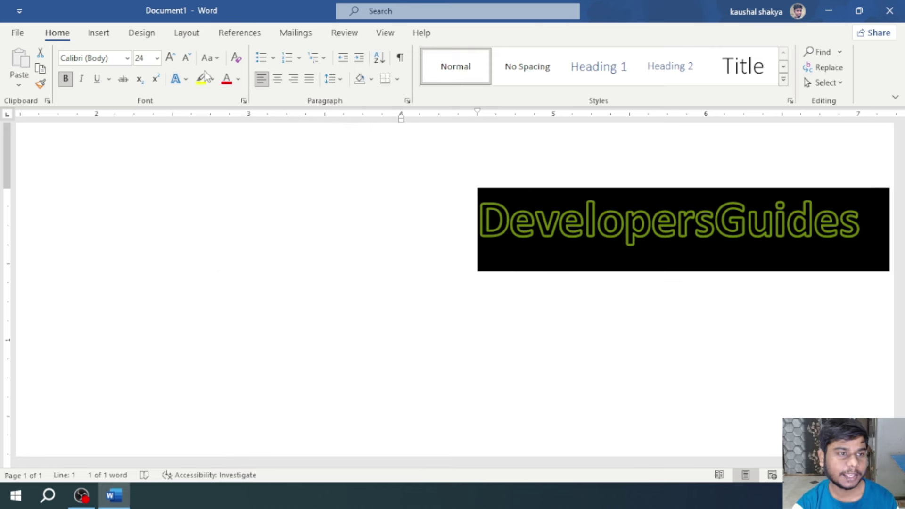
pyautogui.click(187, 80)
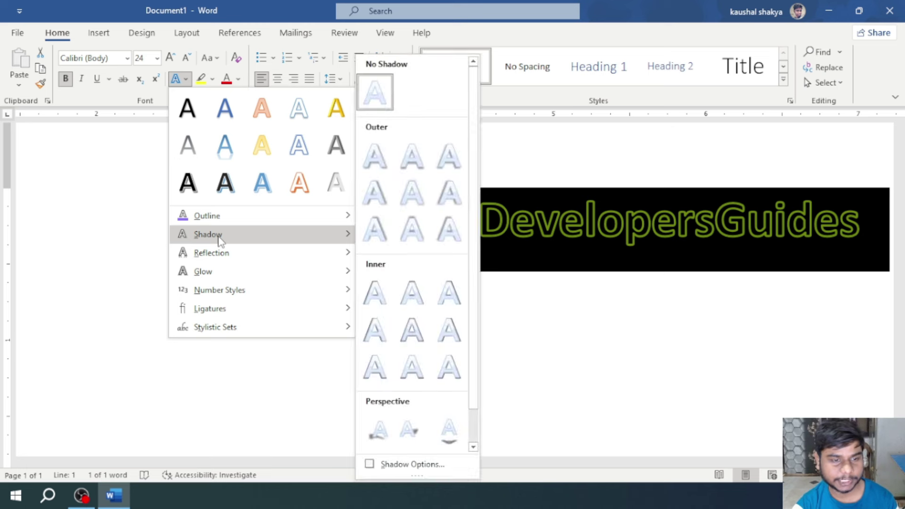
pyautogui.moveTo(211, 253)
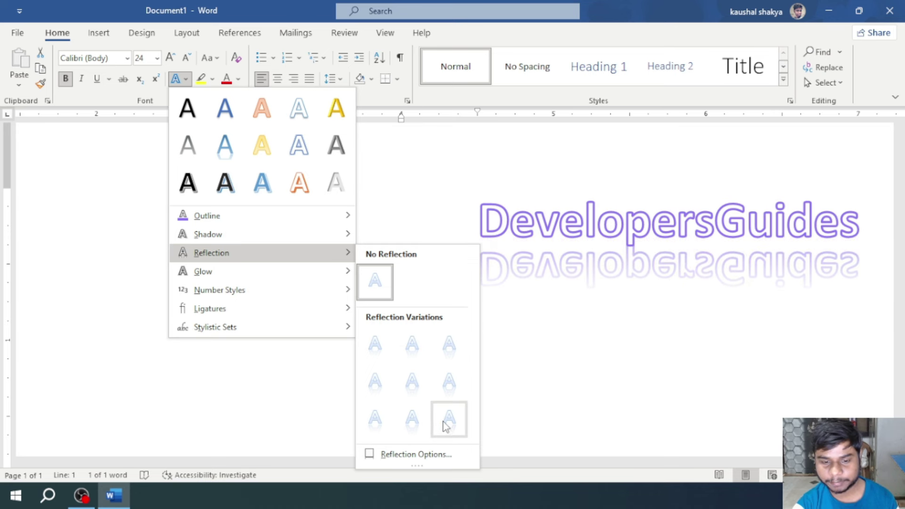
pyautogui.click(446, 426)
pyautogui.click(668, 349)
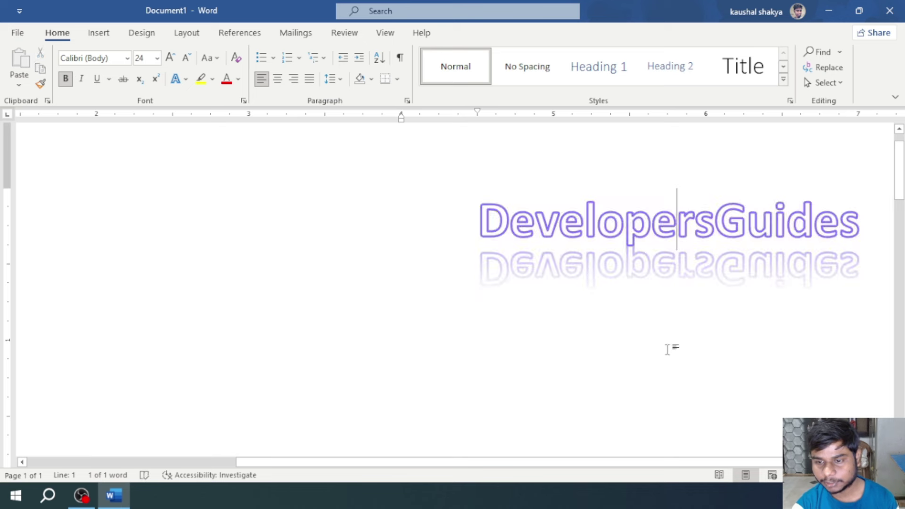
# - Reselect the word and open Reflection Options in the Format Text Effects pane
pyautogui.doubleClick(546, 247)
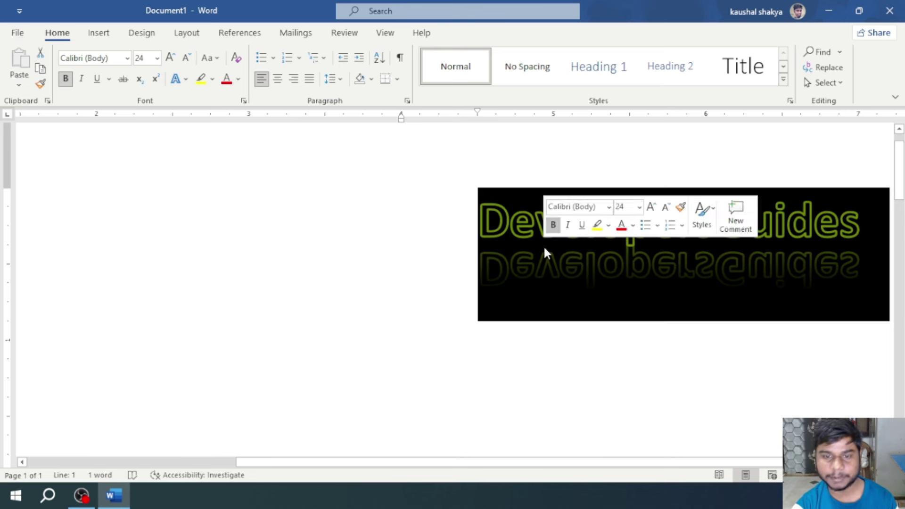
pyautogui.click(185, 80)
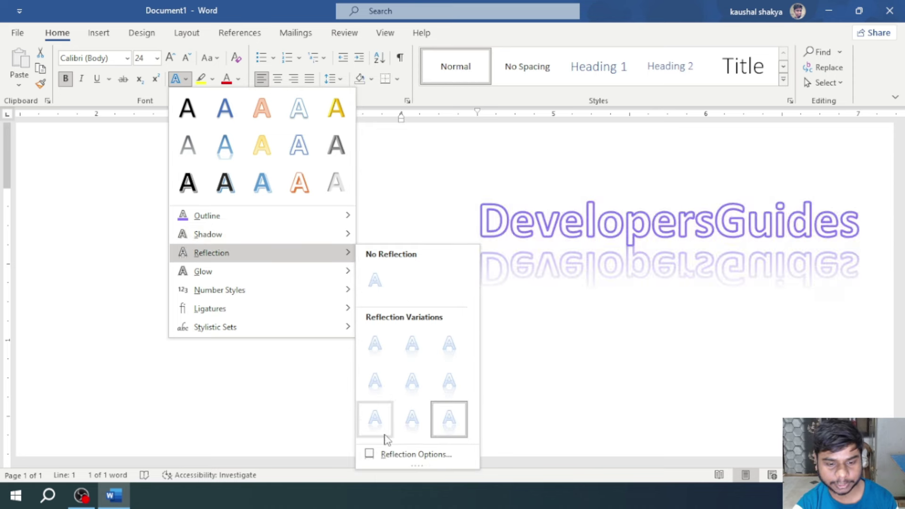
pyautogui.click(392, 454)
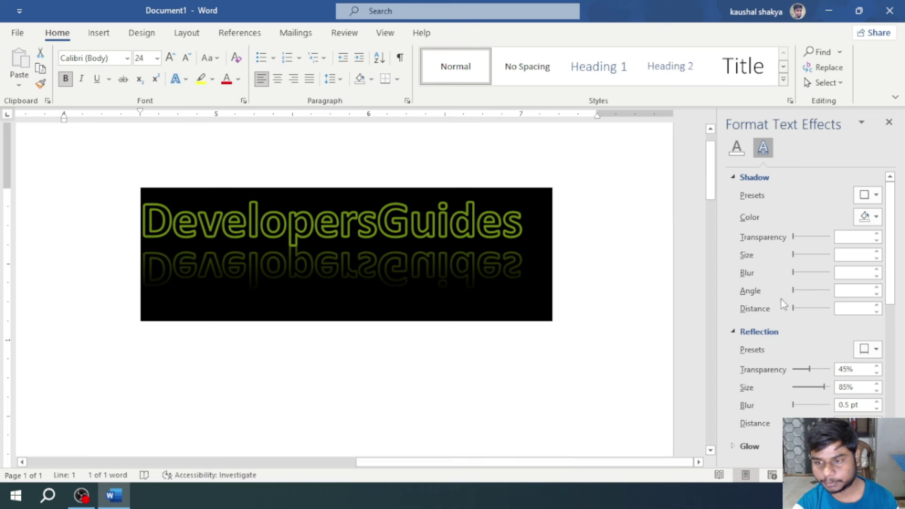
# - Change the text shadow colour to orange
pyautogui.click(877, 217)
pyautogui.click(851, 252)
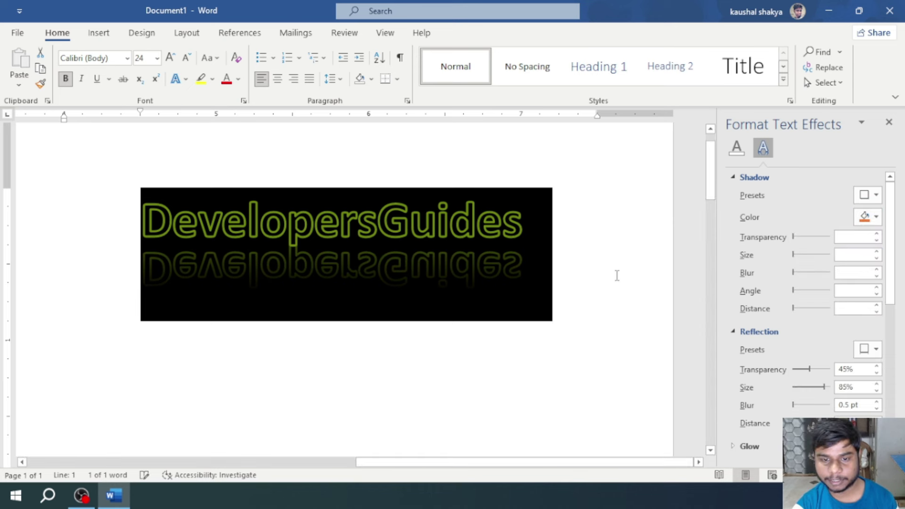
pyautogui.click(616, 275)
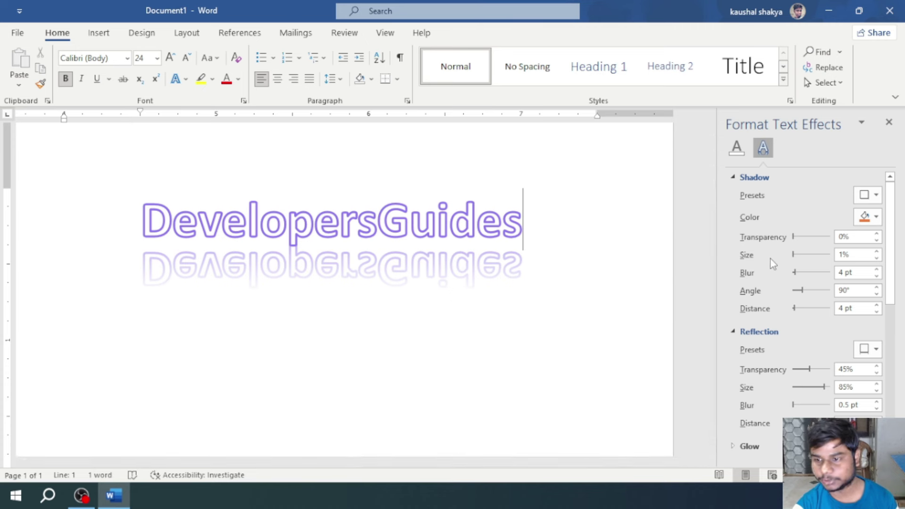
# - Try raising and lowering the shadow transparency, then collapse the Shadow section
pyautogui.tripleClick(489, 259)
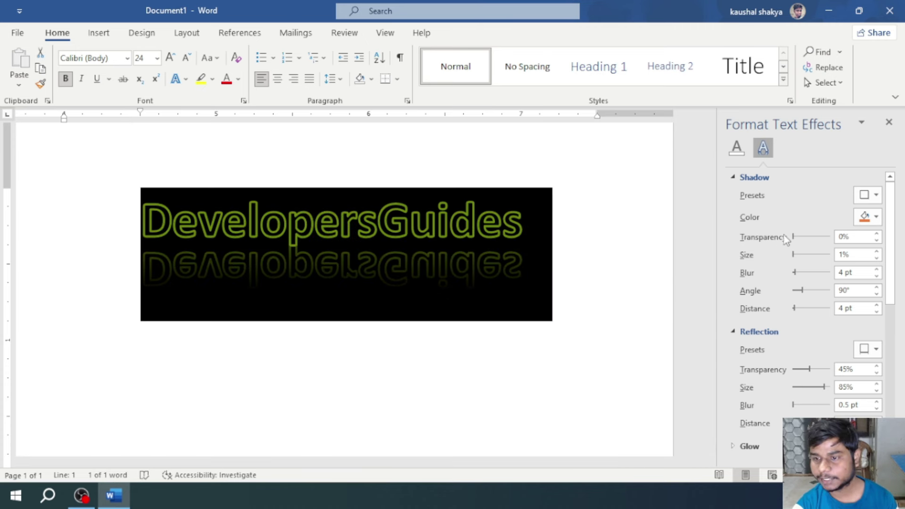
pyautogui.moveTo(794, 236); pyautogui.dragTo(811, 244)
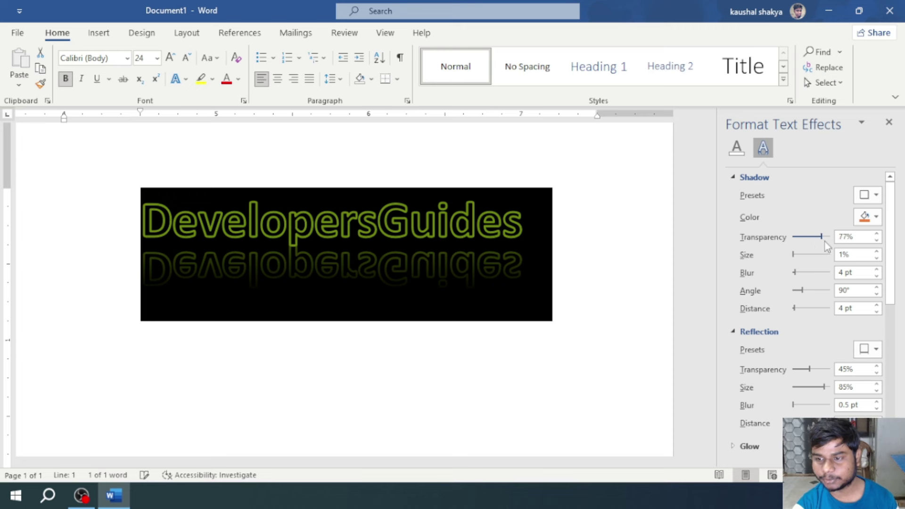
pyautogui.click(600, 238)
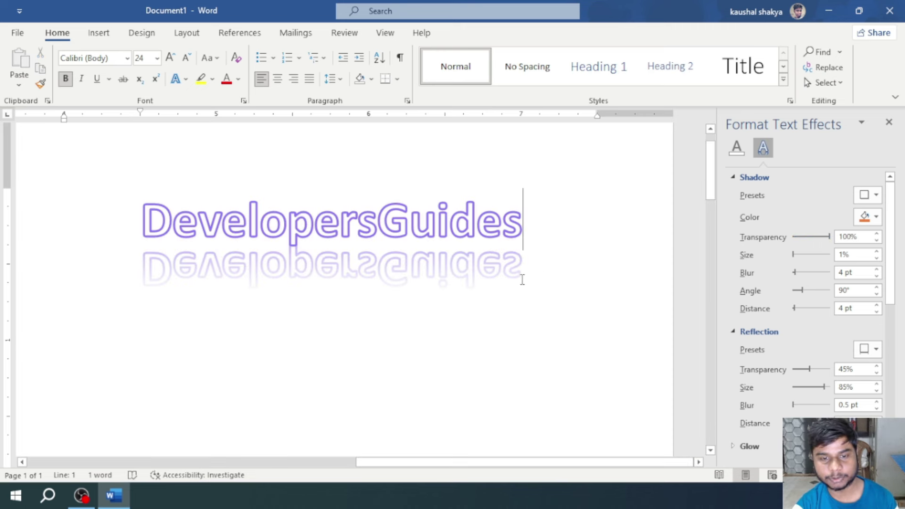
pyautogui.moveTo(524, 259); pyautogui.dragTo(141, 208)
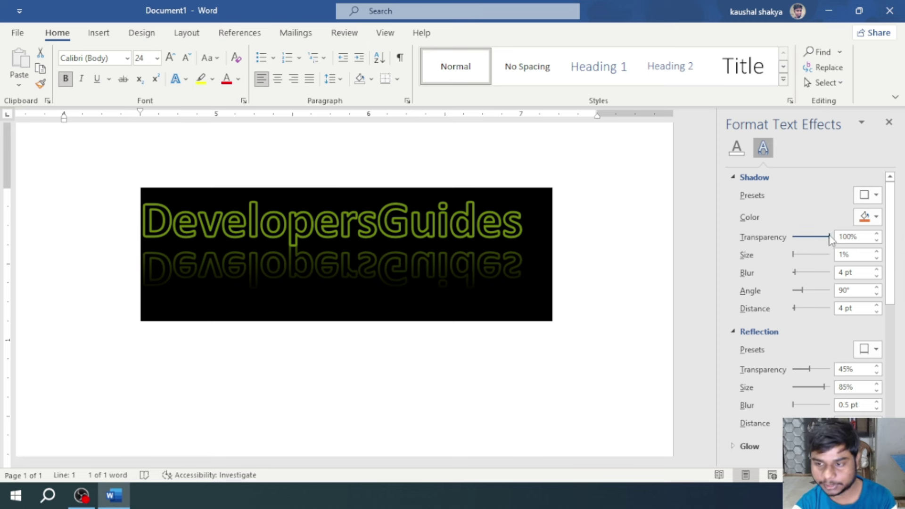
pyautogui.moveTo(796, 257)
pyautogui.mouseDown()
pyautogui.moveTo(817, 262)
pyautogui.moveTo(791, 258)
pyautogui.mouseUp()
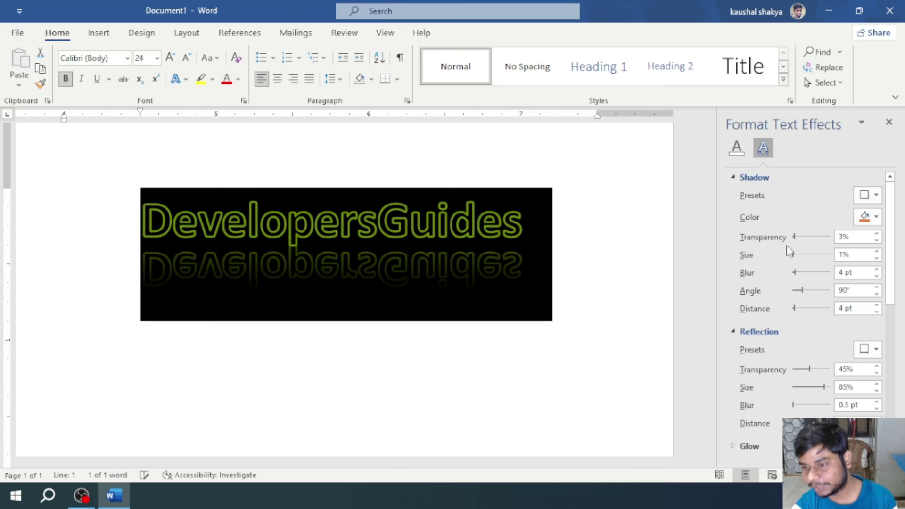
pyautogui.click(737, 179)
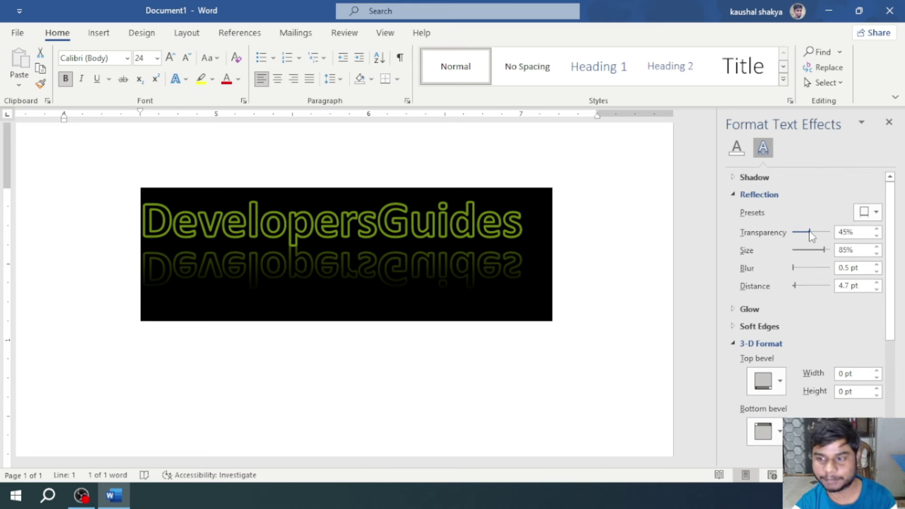
# - Set the reflection transparency to 0%, making it fully opaque
pyautogui.click(618, 246)
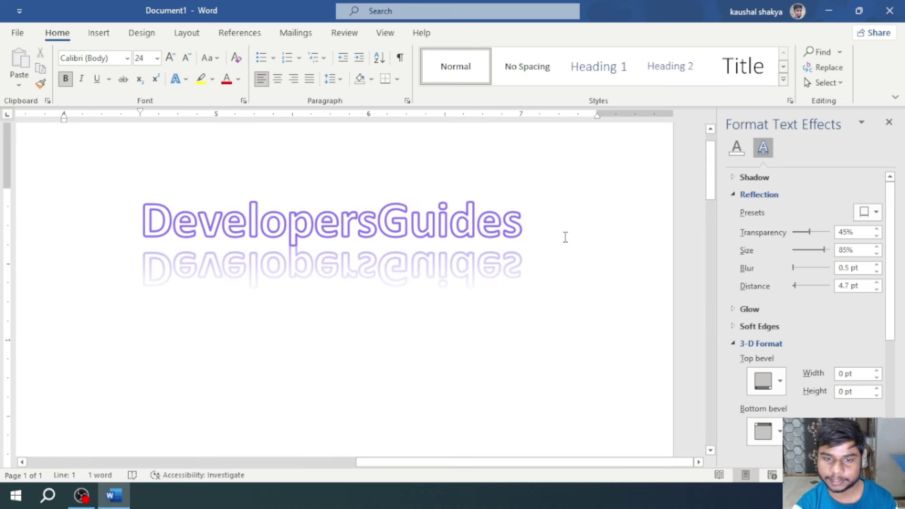
pyautogui.moveTo(565, 237); pyautogui.dragTo(184, 201)
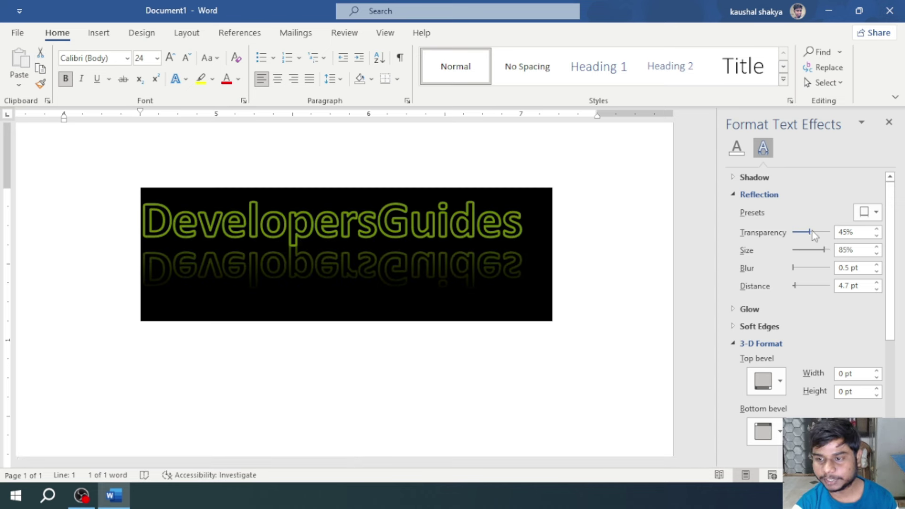
pyautogui.moveTo(812, 232)
pyautogui.mouseDown()
pyautogui.moveTo(855, 240)
pyautogui.moveTo(798, 242)
pyautogui.mouseUp()
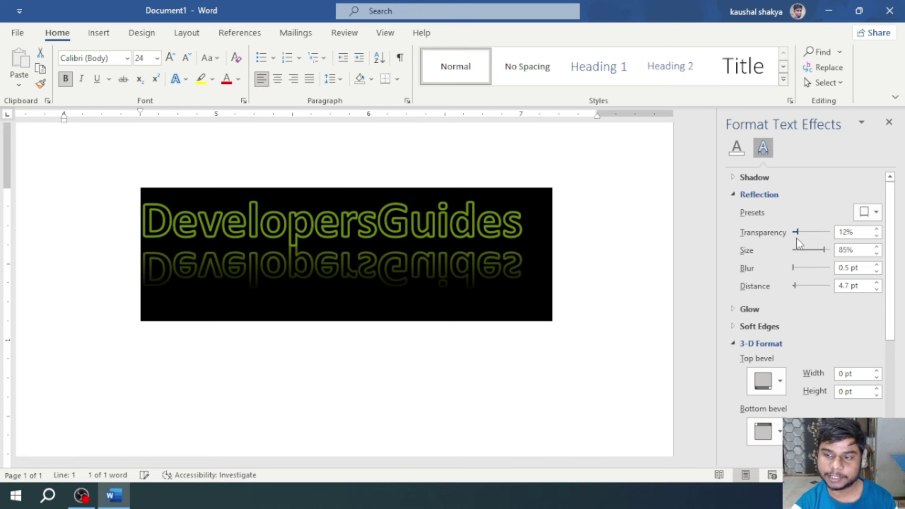
pyautogui.click(588, 253)
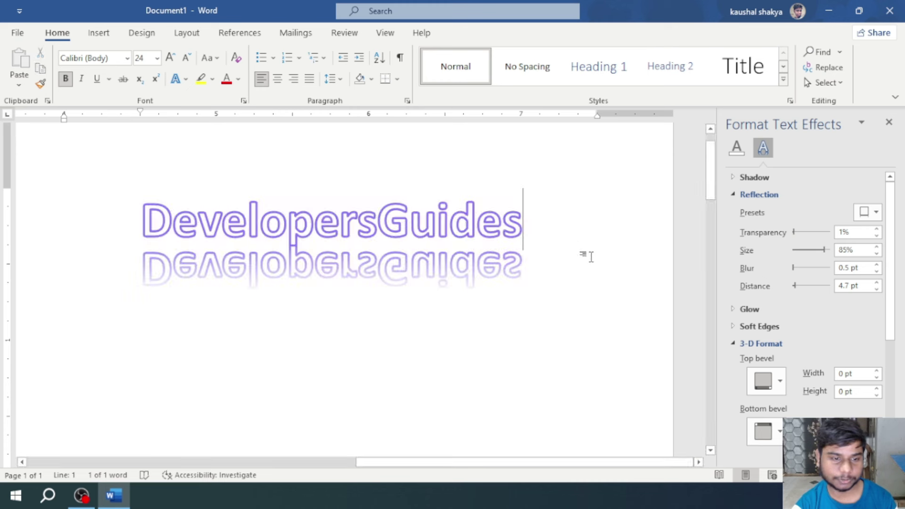
pyautogui.moveTo(552, 278); pyautogui.dragTo(123, 195)
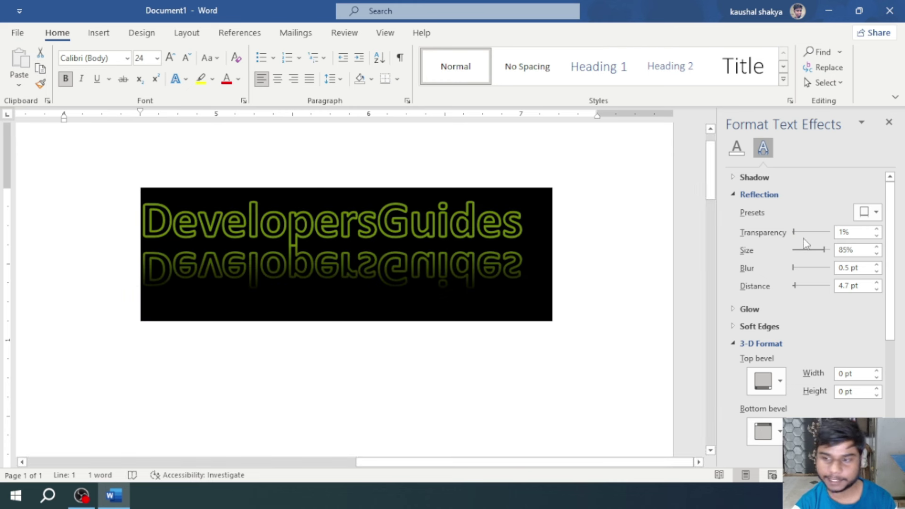
pyautogui.moveTo(796, 236); pyautogui.dragTo(768, 236)
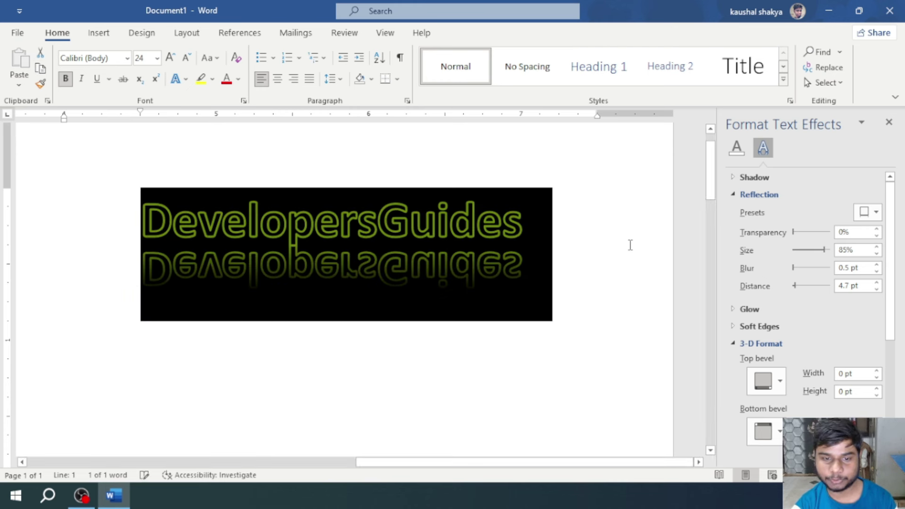
pyautogui.click(651, 266)
# - Set the reflection size to 68%, blur to 6 pt and distance to 6 pt
pyautogui.moveTo(584, 253); pyautogui.dragTo(137, 210)
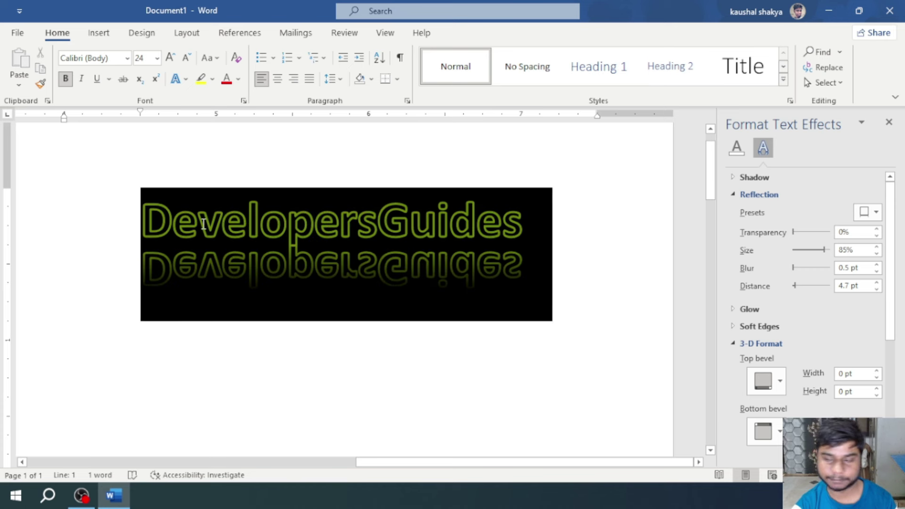
pyautogui.moveTo(825, 250)
pyautogui.mouseDown()
pyautogui.moveTo(783, 258)
pyautogui.moveTo(838, 266)
pyautogui.moveTo(818, 251)
pyautogui.moveTo(796, 273)
pyautogui.mouseUp()
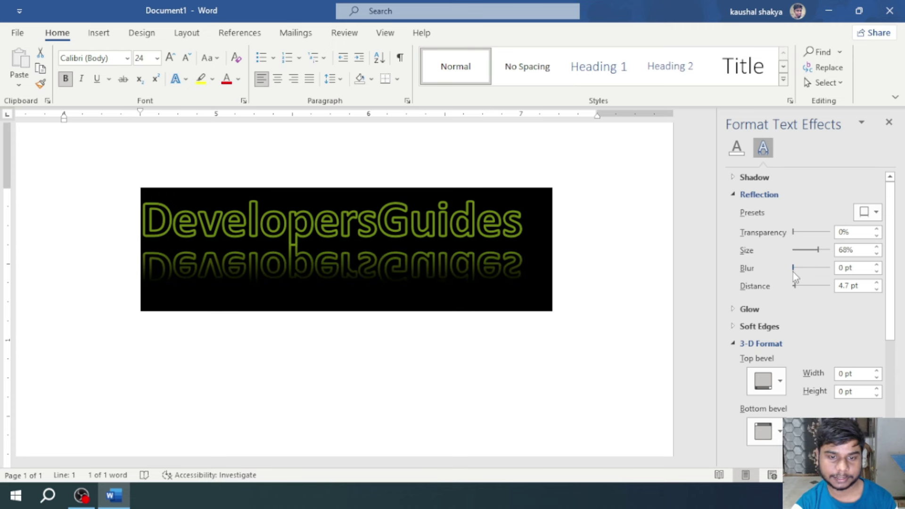
pyautogui.click(665, 265)
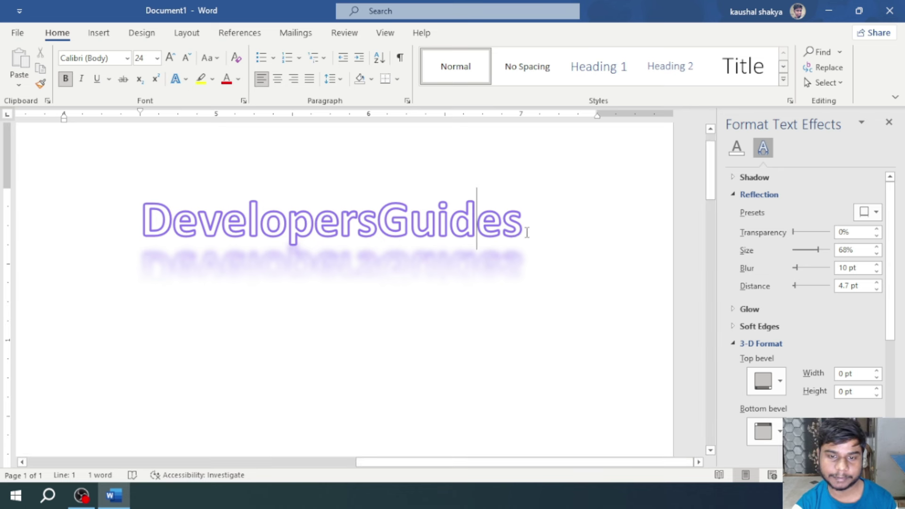
pyautogui.doubleClick(513, 228)
pyautogui.moveTo(795, 268); pyautogui.dragTo(798, 269)
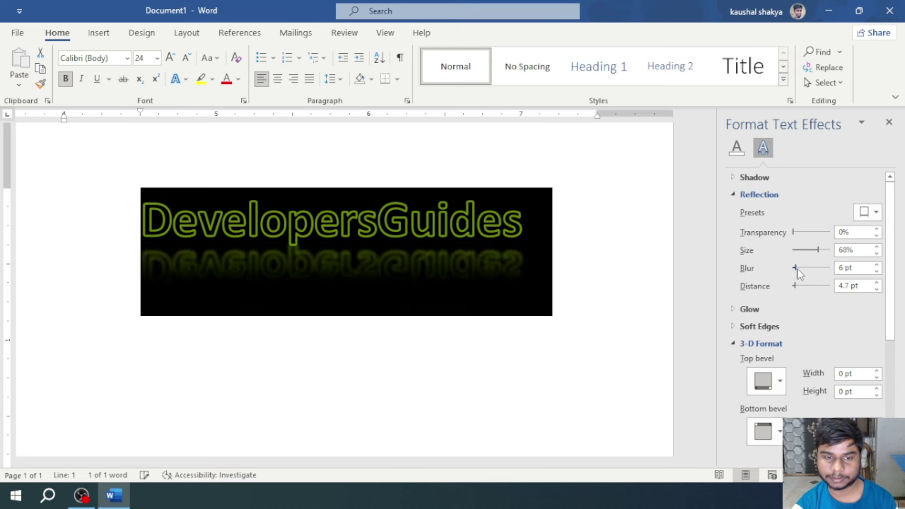
pyautogui.moveTo(543, 262); pyautogui.dragTo(126, 199)
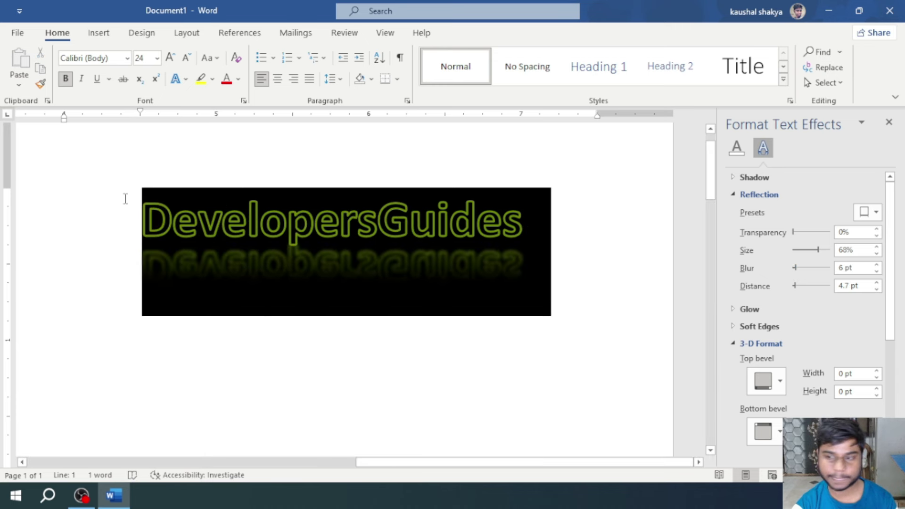
pyautogui.moveTo(797, 289); pyautogui.dragTo(796, 289)
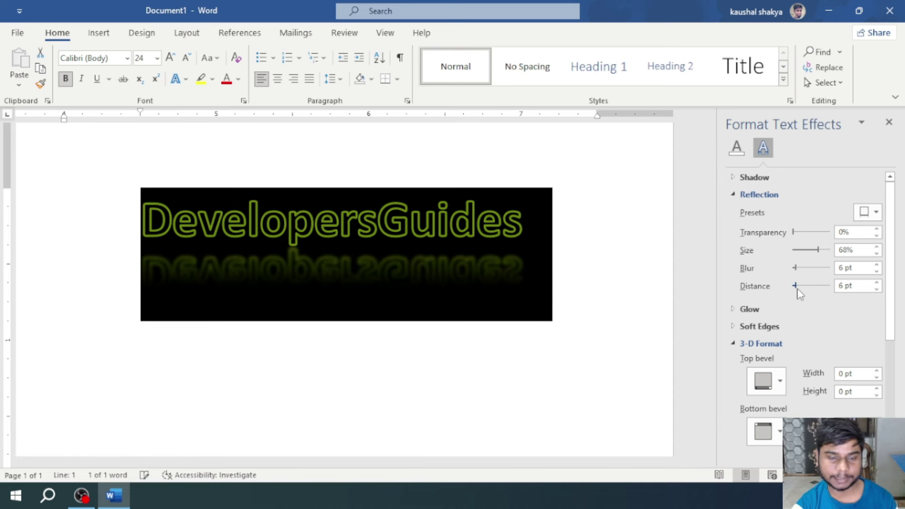
pyautogui.click(542, 281)
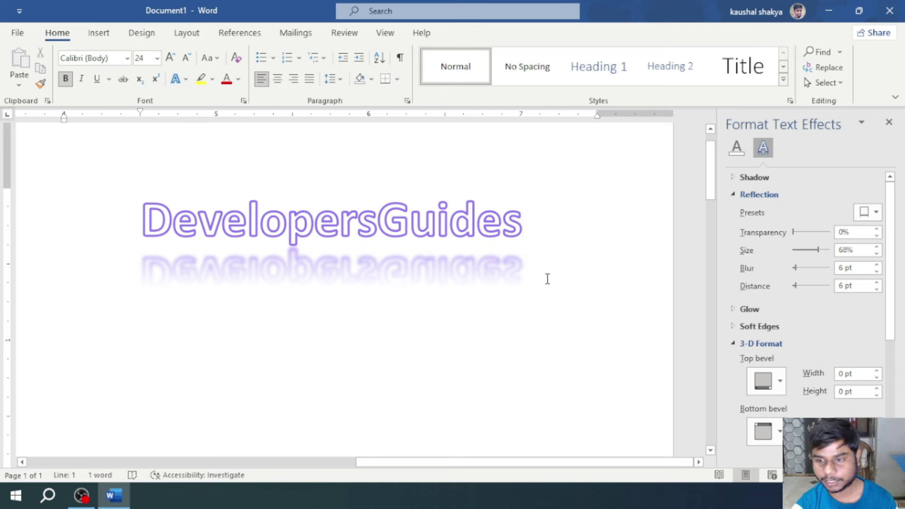
# - Close the effects pane and set the DevelopersGuides reflection to No Reflection
pyautogui.click(886, 126)
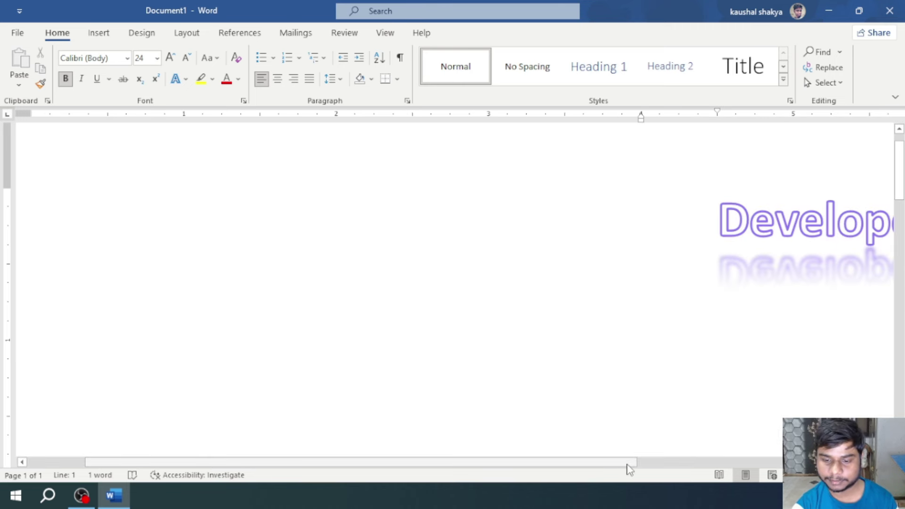
pyautogui.moveTo(628, 463); pyautogui.dragTo(781, 462)
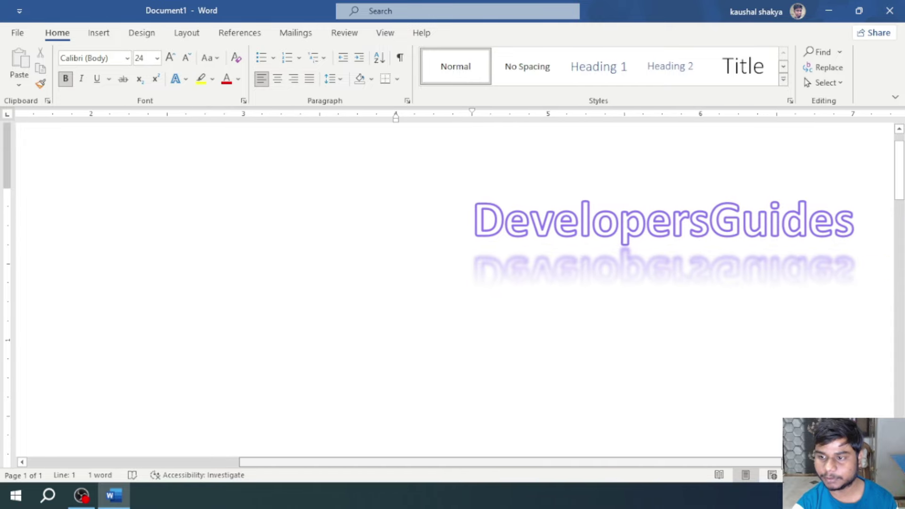
pyautogui.doubleClick(712, 234)
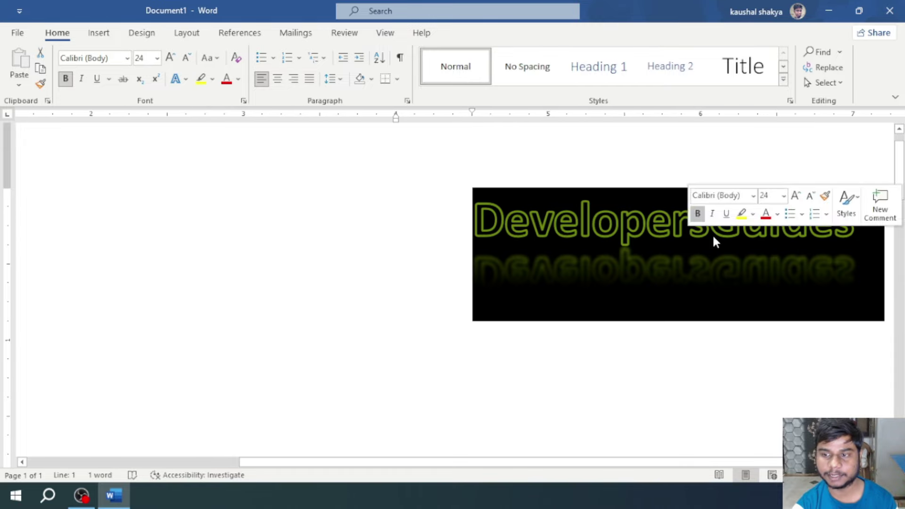
pyautogui.click(182, 78)
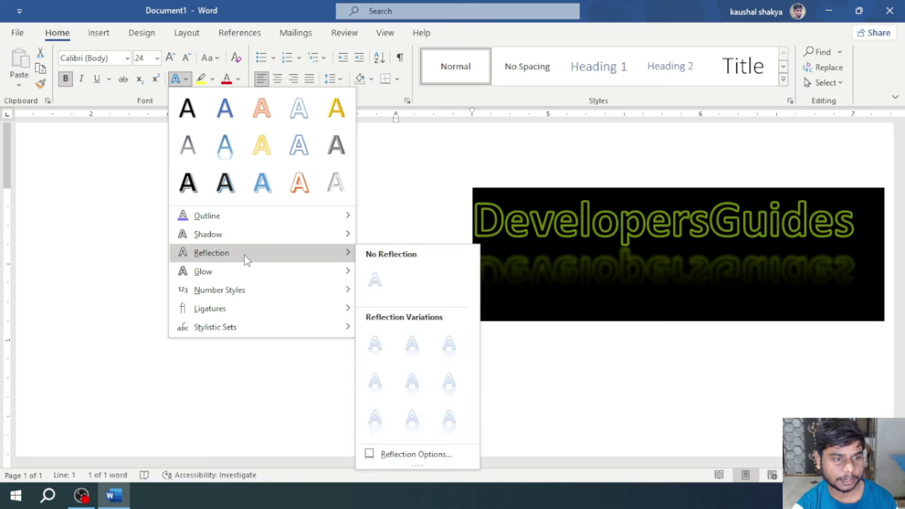
pyautogui.moveTo(211, 253)
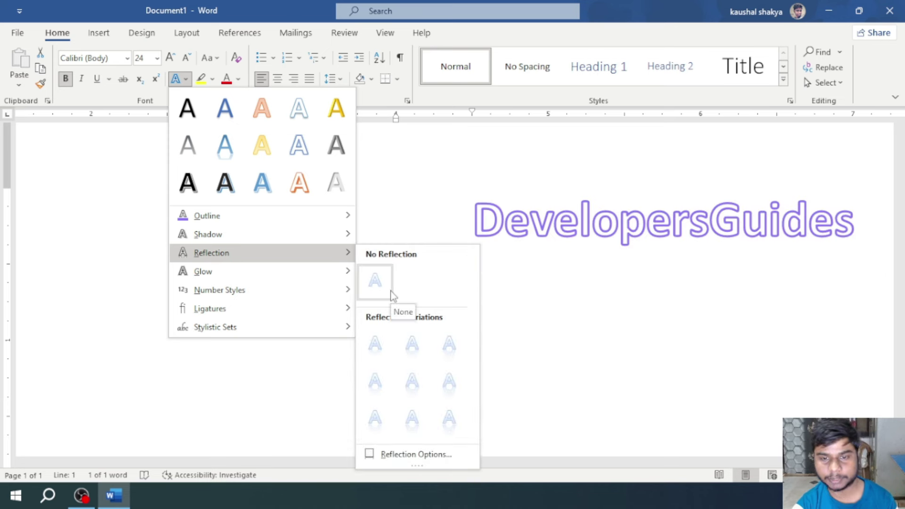
pyautogui.click(391, 295)
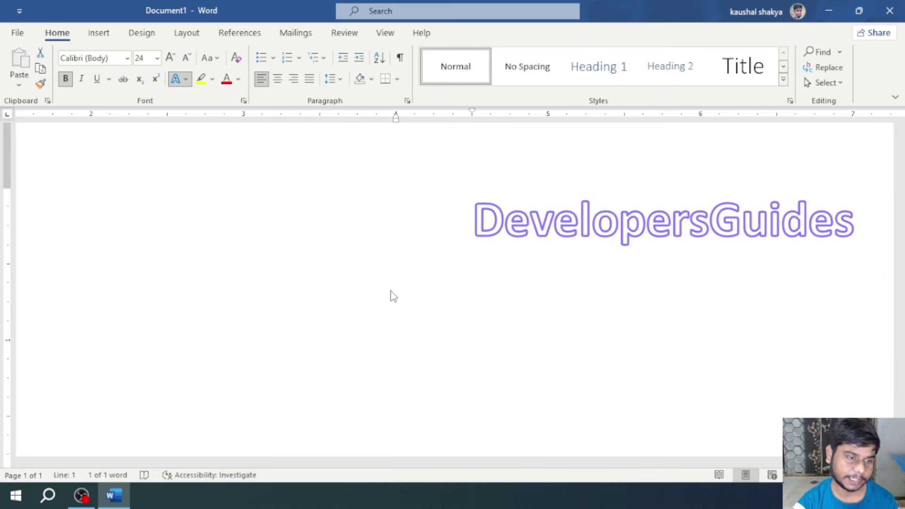
pyautogui.click(187, 79)
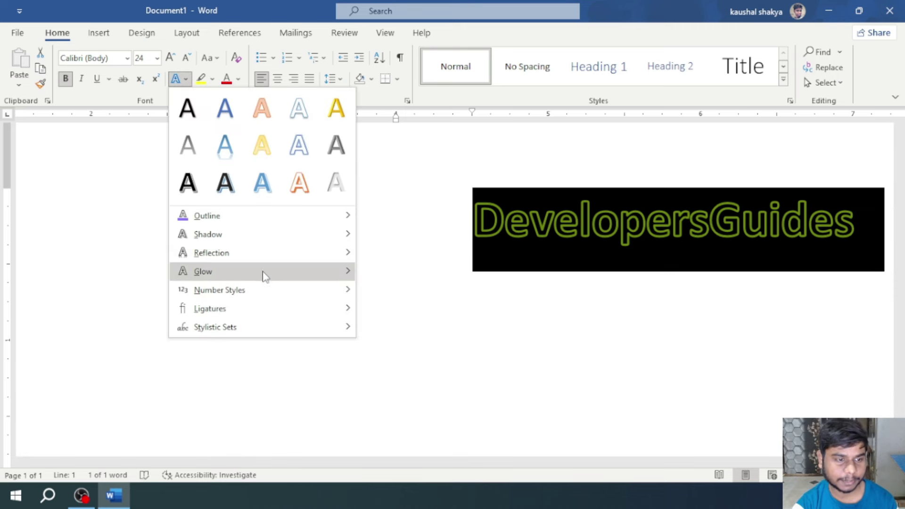
pyautogui.moveTo(203, 271)
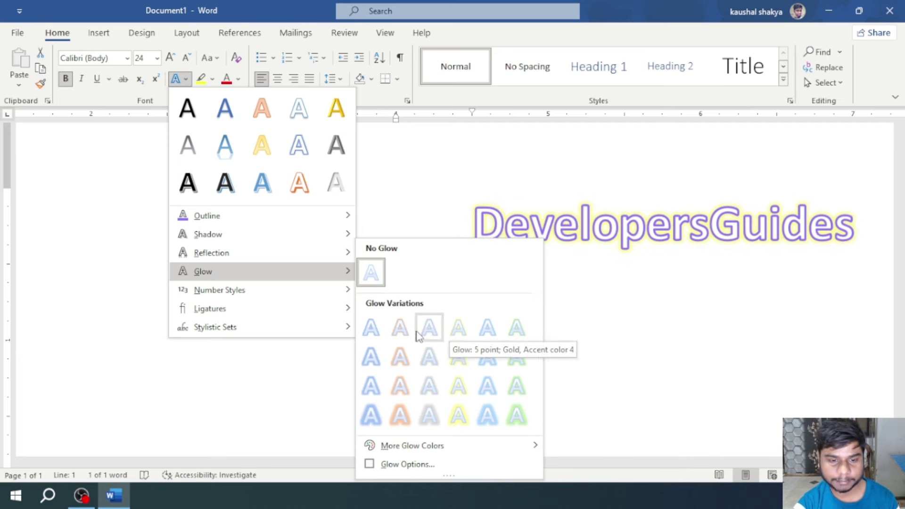
# - Apply an orange glow variation to DevelopersGuides
pyautogui.click(398, 336)
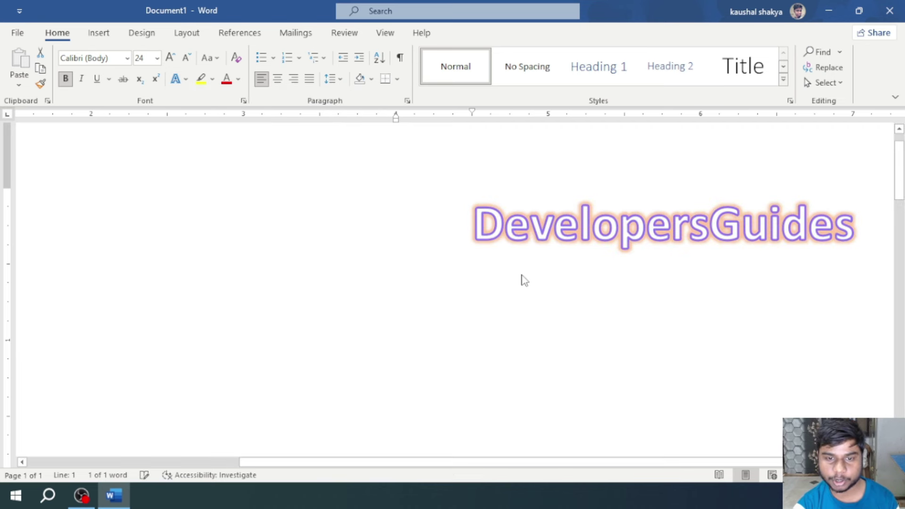
pyautogui.click(664, 298)
pyautogui.keyDown('ctrl'); pyautogui.scroll(5, 665, 298); pyautogui.keyUp('ctrl')
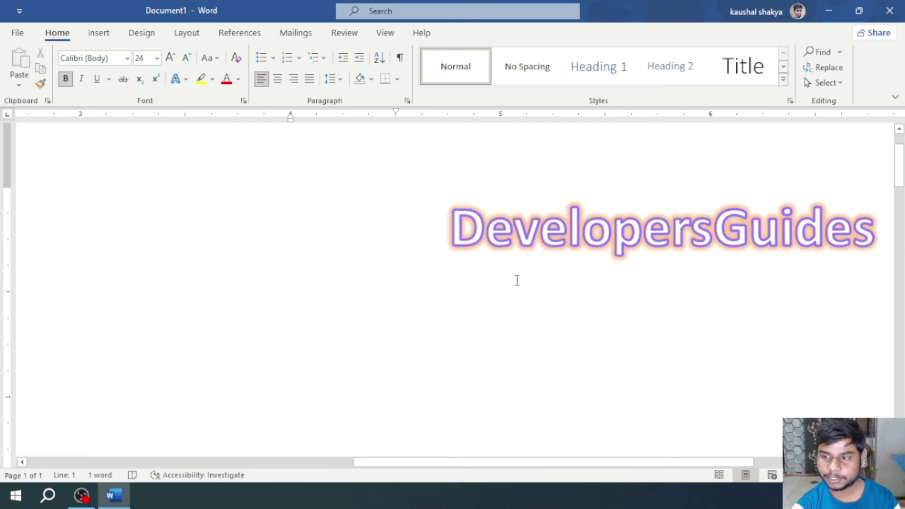
# - Mix a dark blue (#2D4DA9) glow colour in the Colors dialog's Custom spectrum, keeping RGB
pyautogui.doubleClick(517, 232)
pyautogui.click(180, 79)
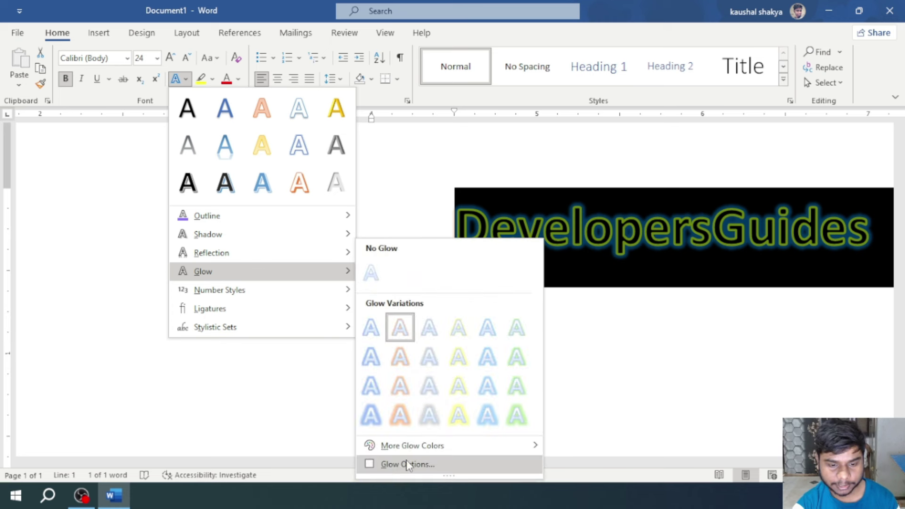
pyautogui.moveTo(412, 446)
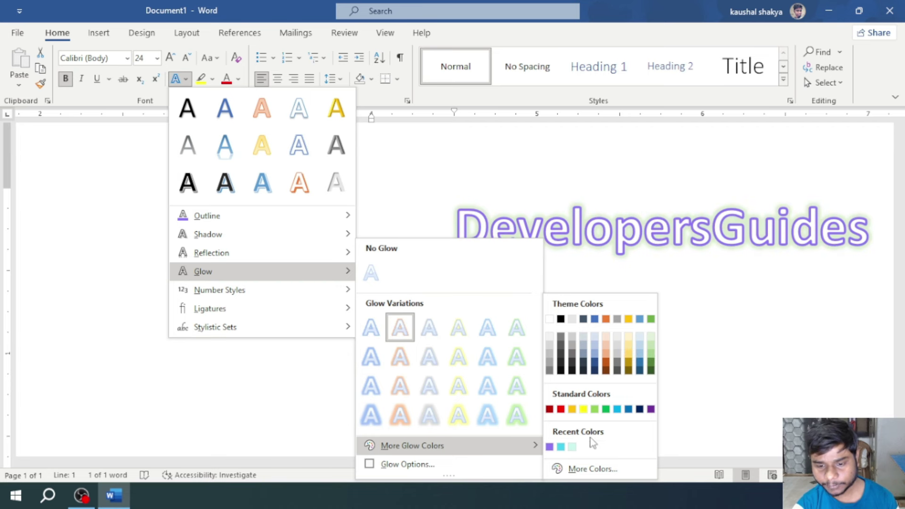
pyautogui.click(581, 469)
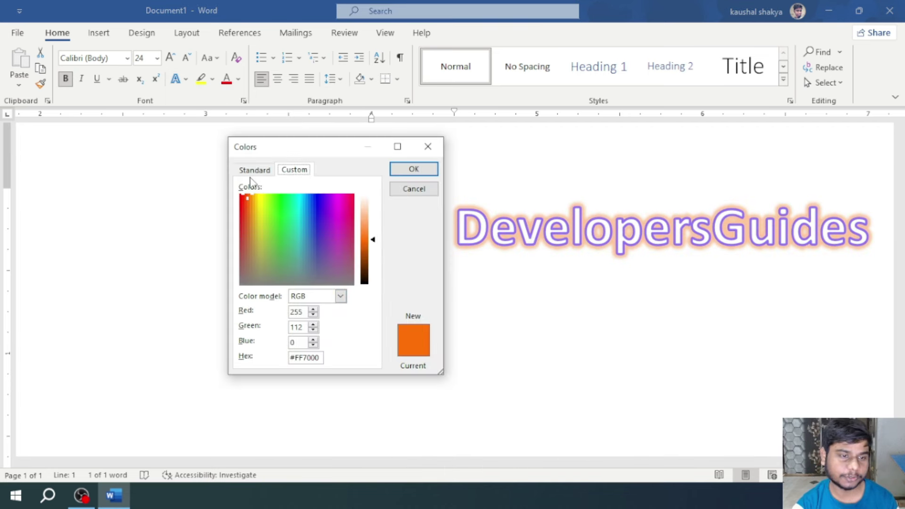
pyautogui.click(254, 171)
pyautogui.click(318, 248)
pyautogui.click(294, 170)
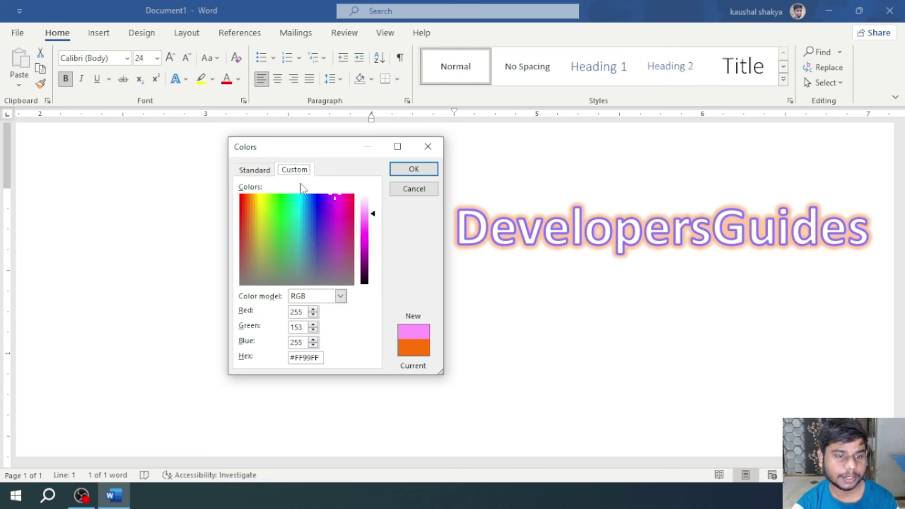
pyautogui.click(310, 231)
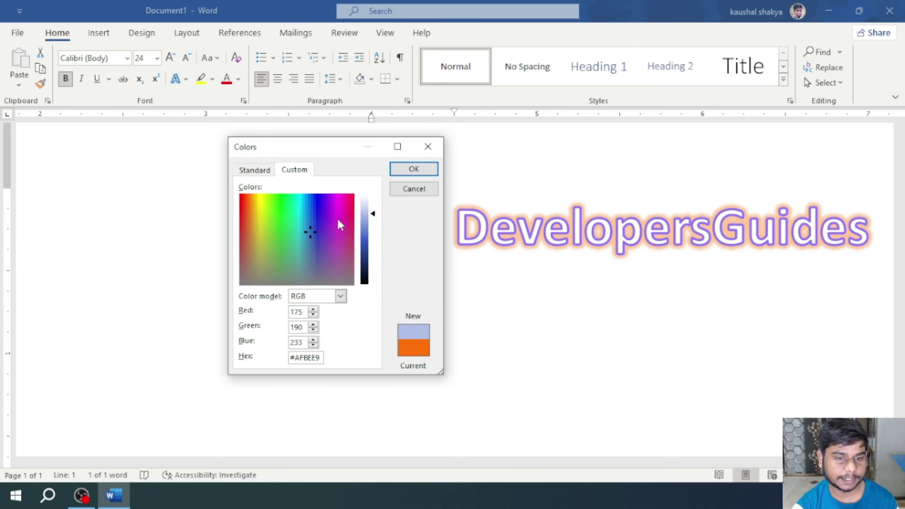
pyautogui.moveTo(376, 219); pyautogui.dragTo(379, 252)
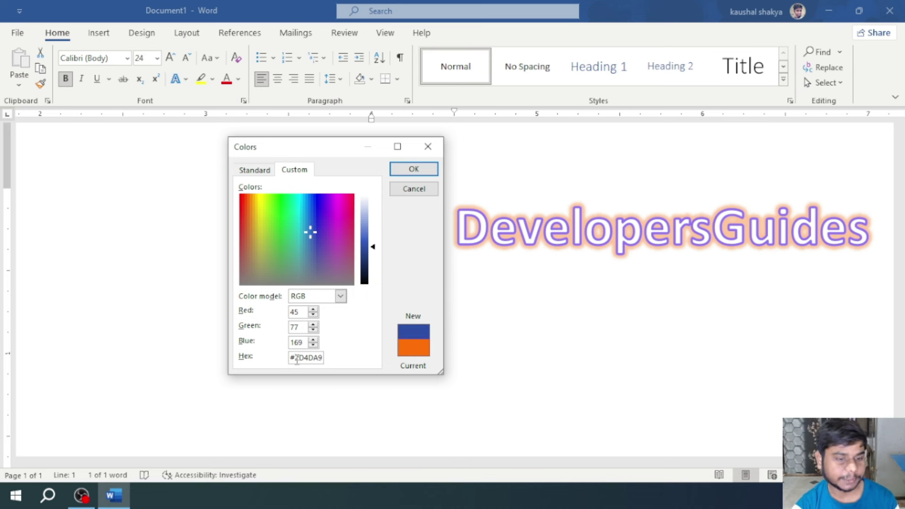
pyautogui.click(340, 296)
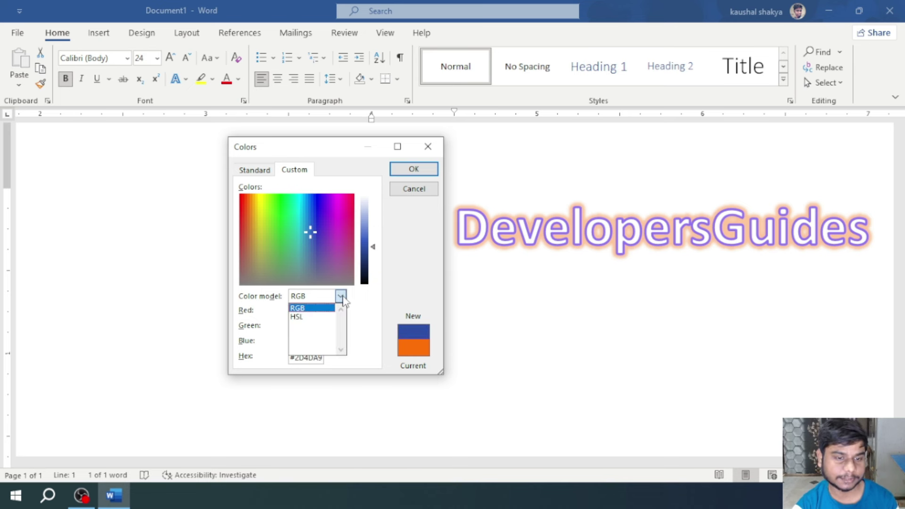
pyautogui.click(341, 296)
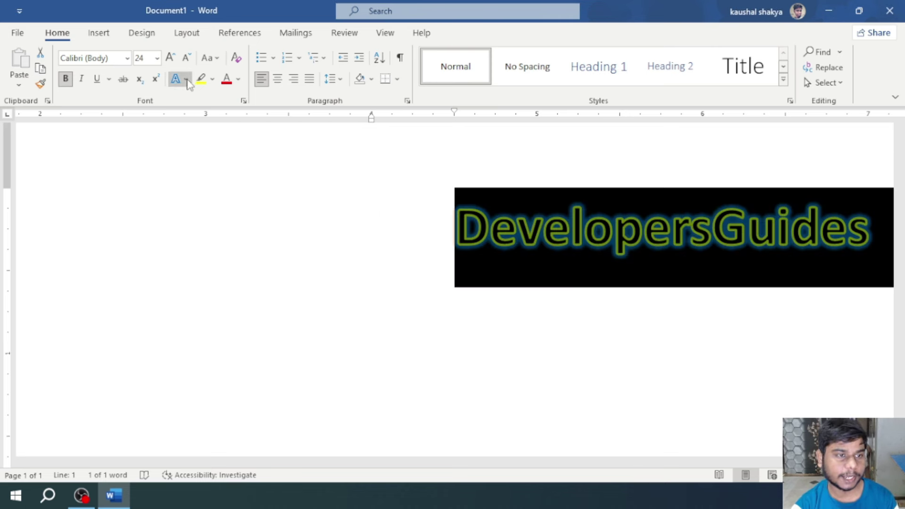
# - Open the Format Text Effects pane, return reflection transparency to 100% and collapse Reflection
pyautogui.click(186, 80)
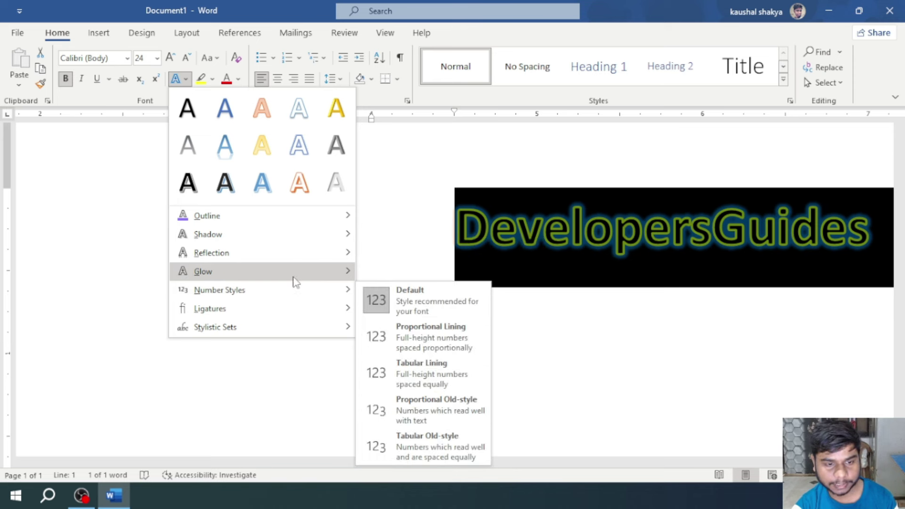
pyautogui.click(392, 464)
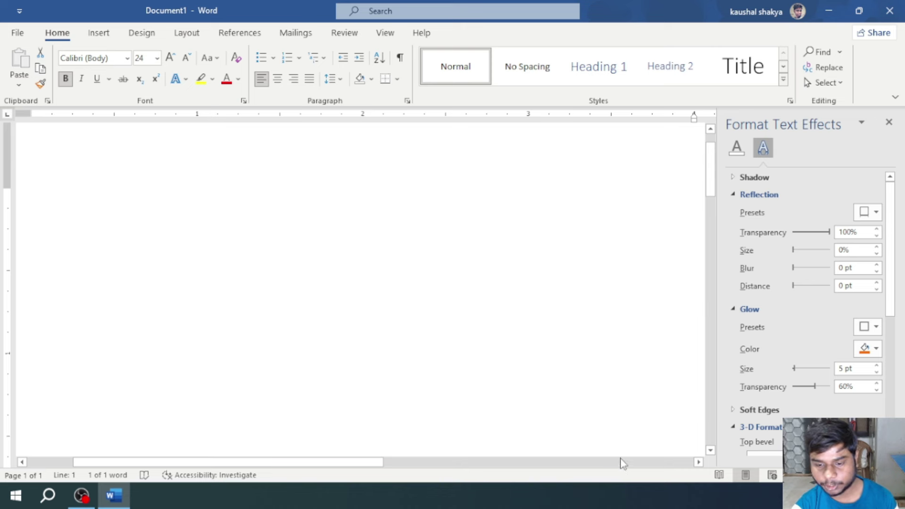
pyautogui.click(621, 463)
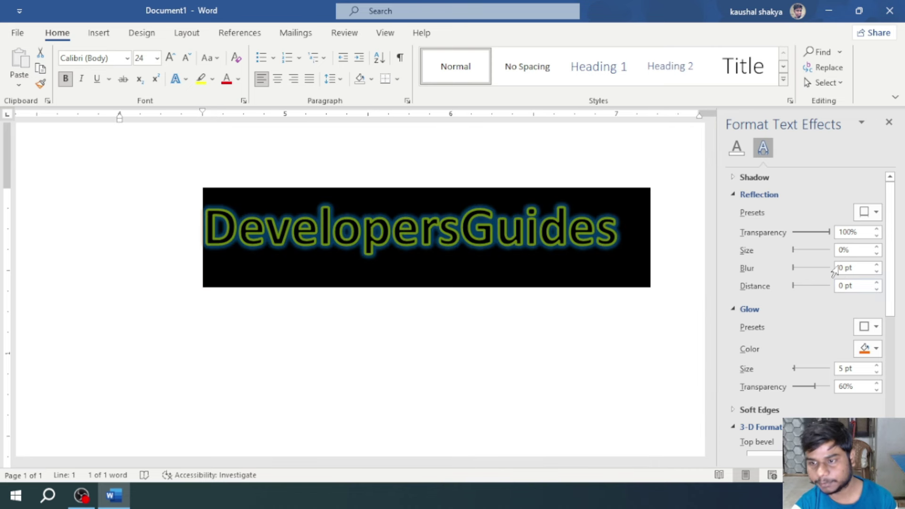
pyautogui.moveTo(830, 236); pyautogui.dragTo(819, 238)
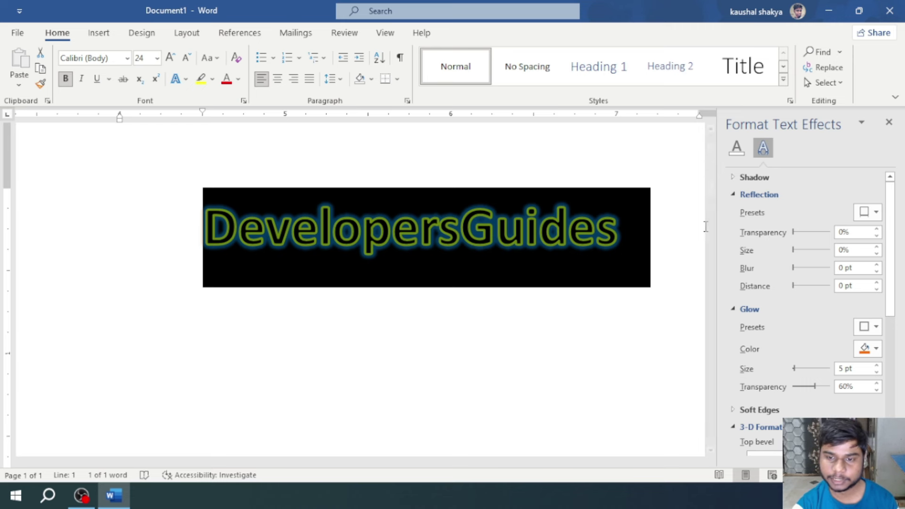
pyautogui.click(675, 232)
pyautogui.moveTo(651, 229); pyautogui.dragTo(192, 206)
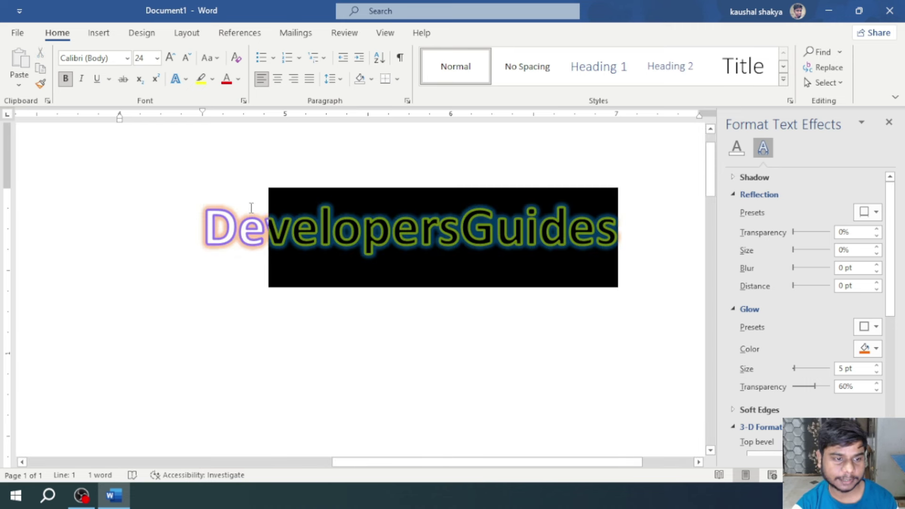
pyautogui.moveTo(795, 232); pyautogui.dragTo(855, 239)
pyautogui.click(752, 195)
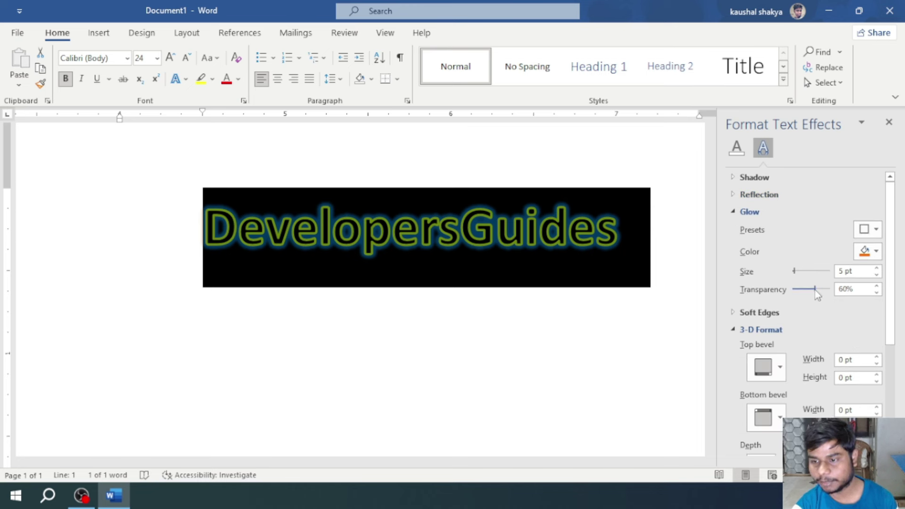
# - Test glow transparency extremes, then settle the glow at 56% transparency
pyautogui.moveTo(815, 290); pyautogui.dragTo(794, 290)
pyautogui.click(620, 277)
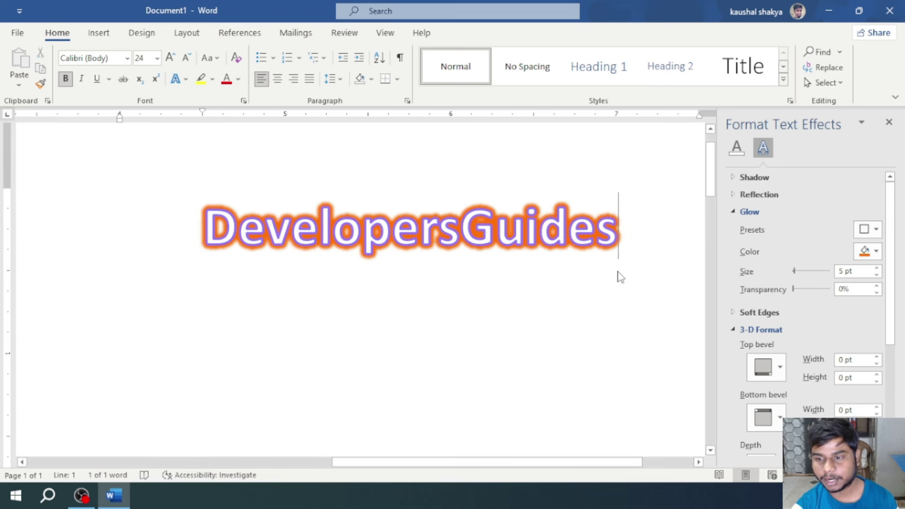
pyautogui.moveTo(635, 241); pyautogui.dragTo(172, 212)
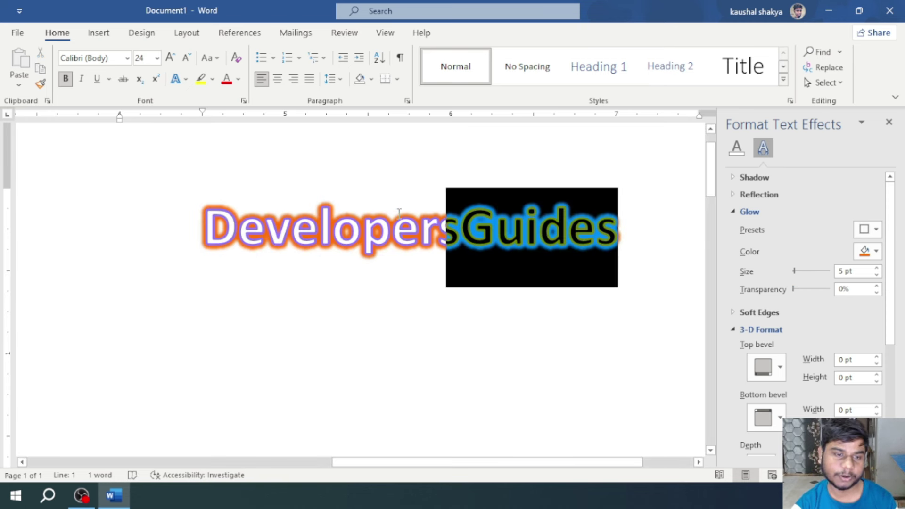
pyautogui.moveTo(793, 289); pyautogui.dragTo(829, 289)
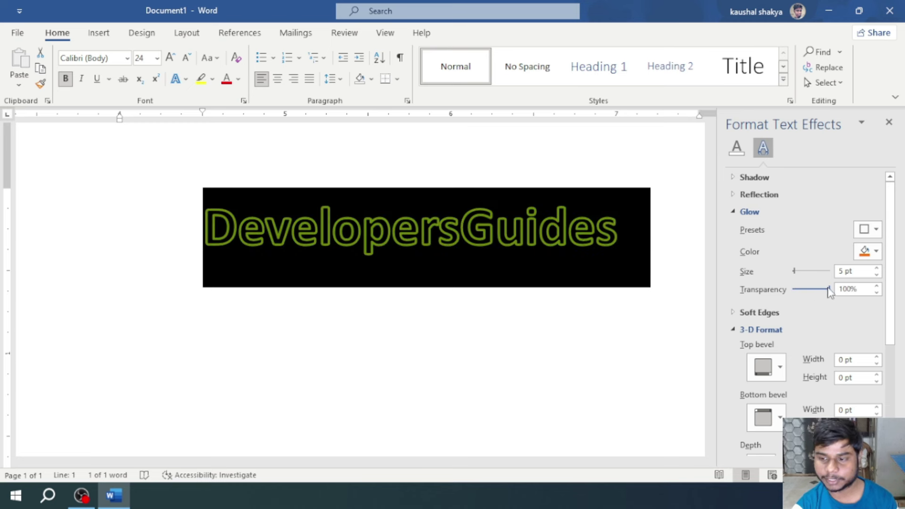
pyautogui.click(824, 289)
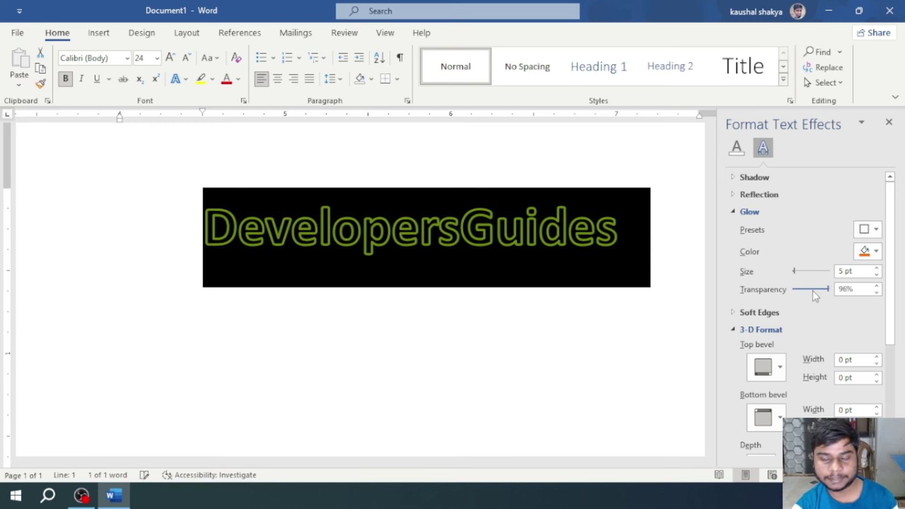
pyautogui.click(827, 289)
pyautogui.moveTo(823, 293); pyautogui.dragTo(818, 293)
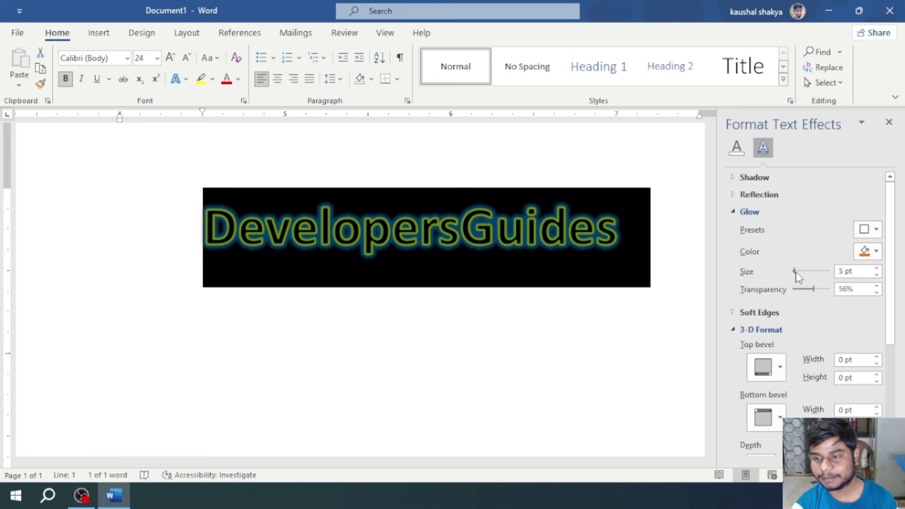
# - Set the glow size to 11 pt and colour to Blue Accent 5, then close the pane
pyautogui.moveTo(796, 272); pyautogui.dragTo(826, 272)
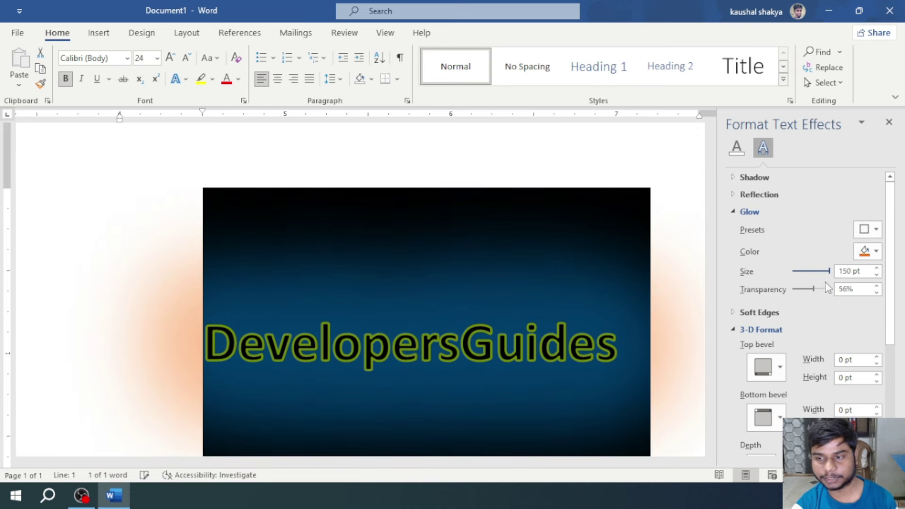
pyautogui.moveTo(829, 271); pyautogui.dragTo(796, 272)
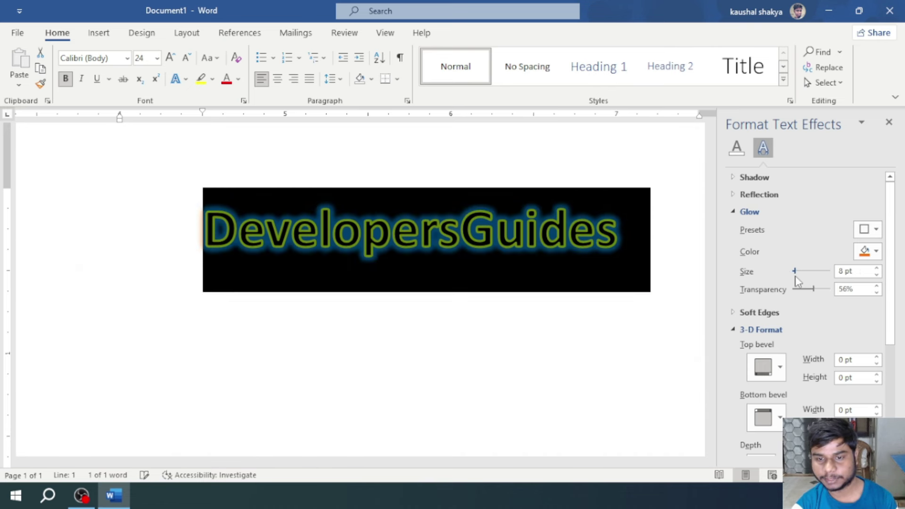
pyautogui.click(796, 276)
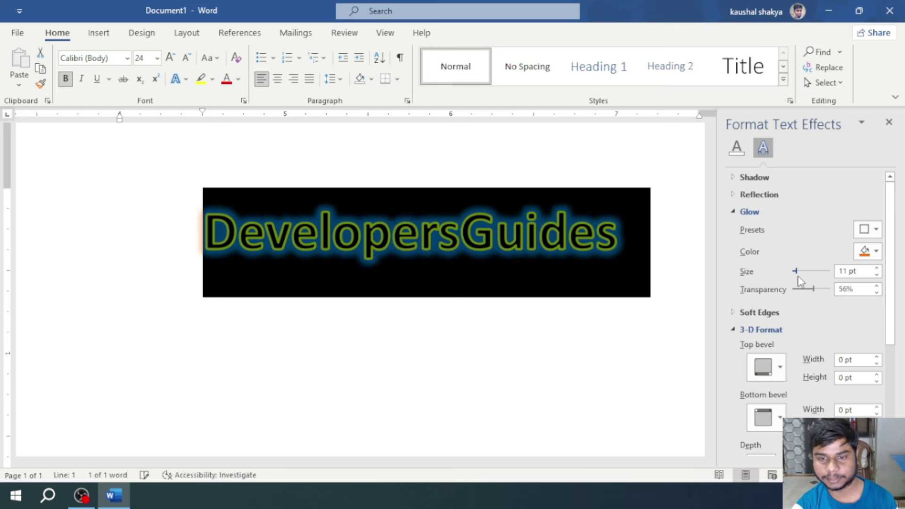
pyautogui.click(876, 251)
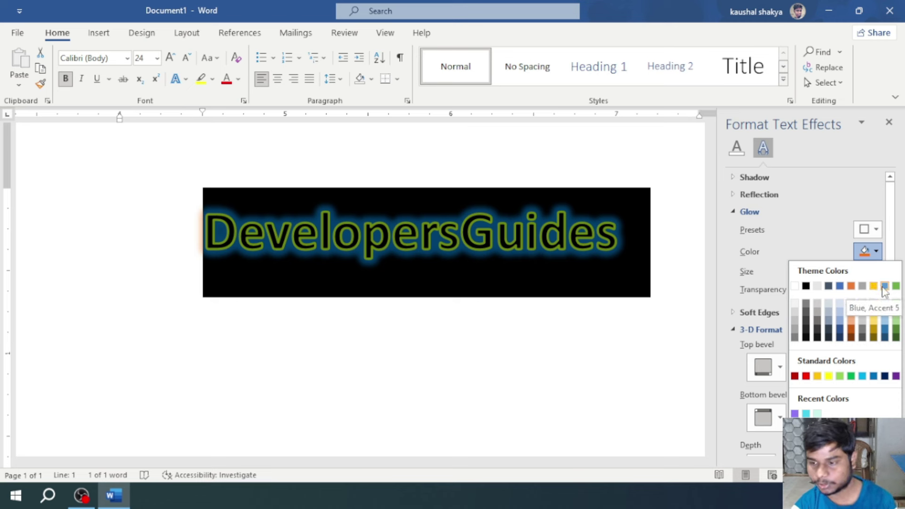
pyautogui.click(884, 286)
pyautogui.click(649, 247)
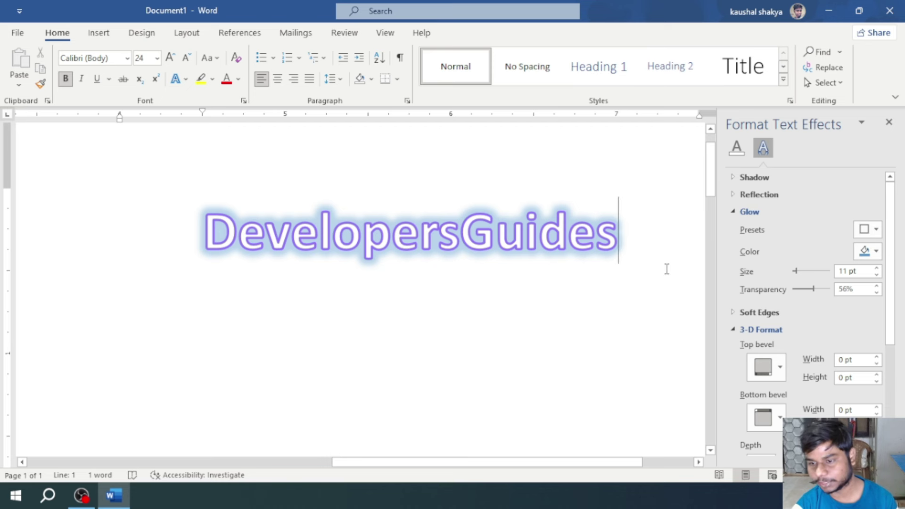
pyautogui.click(889, 124)
# - Reselect DevelopersGuides, dismiss the Text Effects menu and deselect to show its purple glow
pyautogui.click(646, 463)
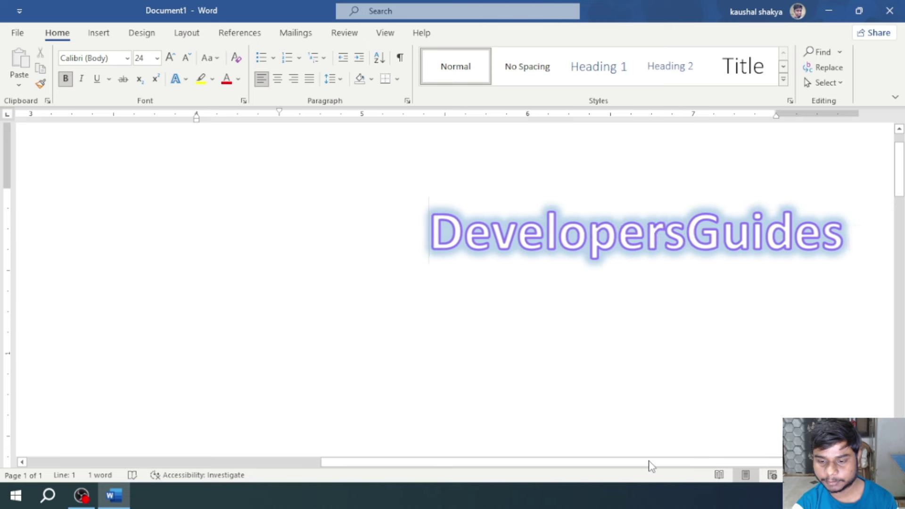
pyautogui.moveTo(643, 465); pyautogui.dragTo(558, 470)
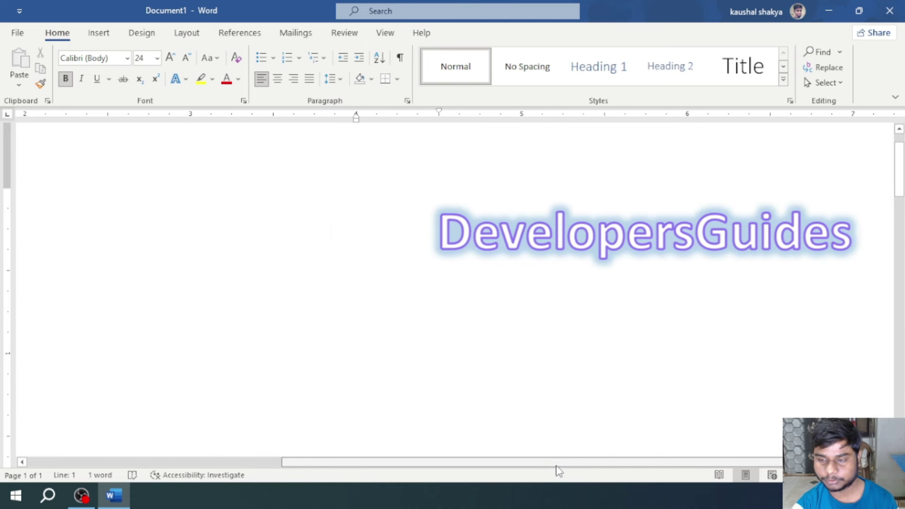
pyautogui.scroll(-3, 581, 333)
pyautogui.moveTo(621, 471); pyautogui.dragTo(585, 471)
pyautogui.scroll(3, 628, 416)
pyautogui.keyDown('ctrl'); pyautogui.scroll(-1, 633, 400); pyautogui.keyUp('ctrl')
pyautogui.keyDown('ctrl'); pyautogui.scroll(-2, 629, 313); pyautogui.keyUp('ctrl')
pyautogui.doubleClick(626, 243)
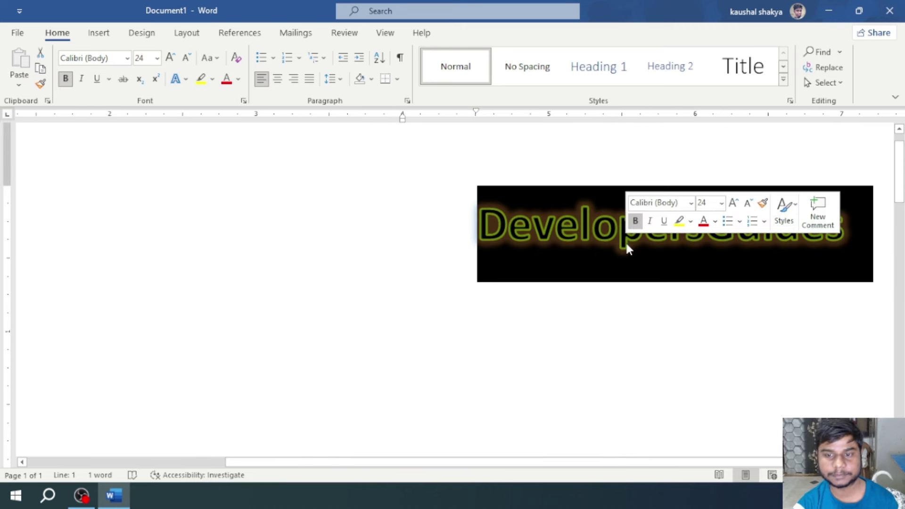
pyautogui.click(186, 79)
pyautogui.moveTo(219, 290)
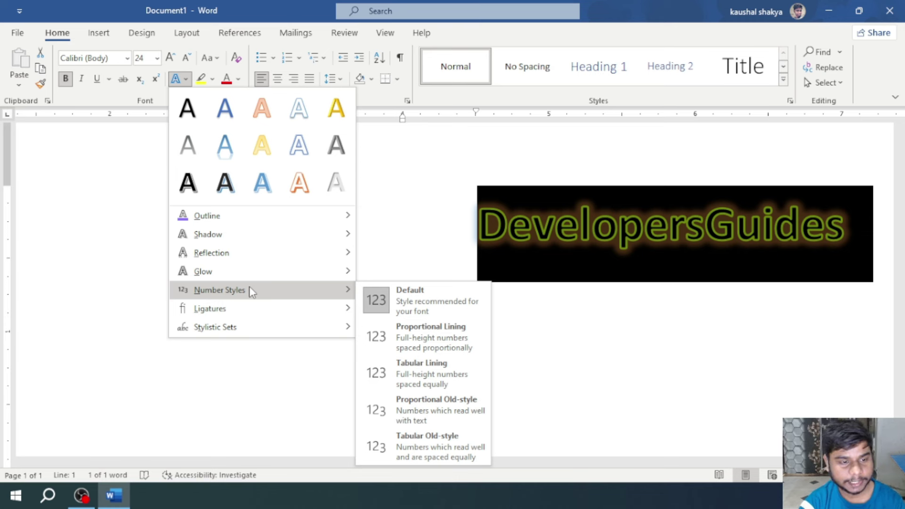
pyautogui.click(556, 282)
pyautogui.click(570, 288)
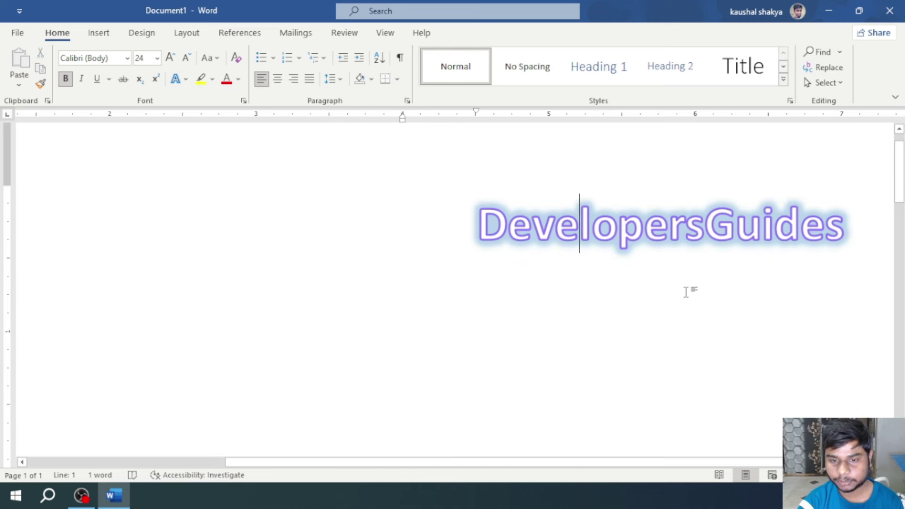
# - Add a new line reading 123 below DevelopersGuides and indent it with a tab
pyautogui.click(875, 242)
pyautogui.press('Return')
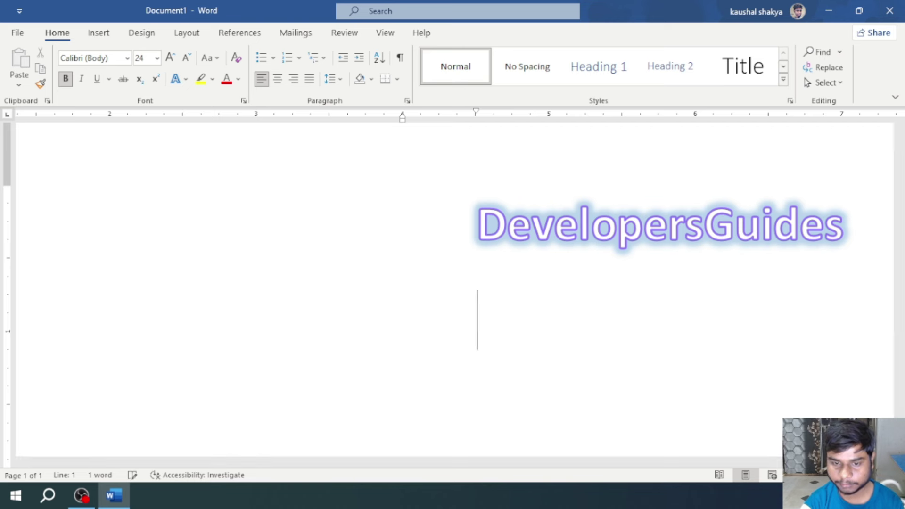
pyautogui.write('123')
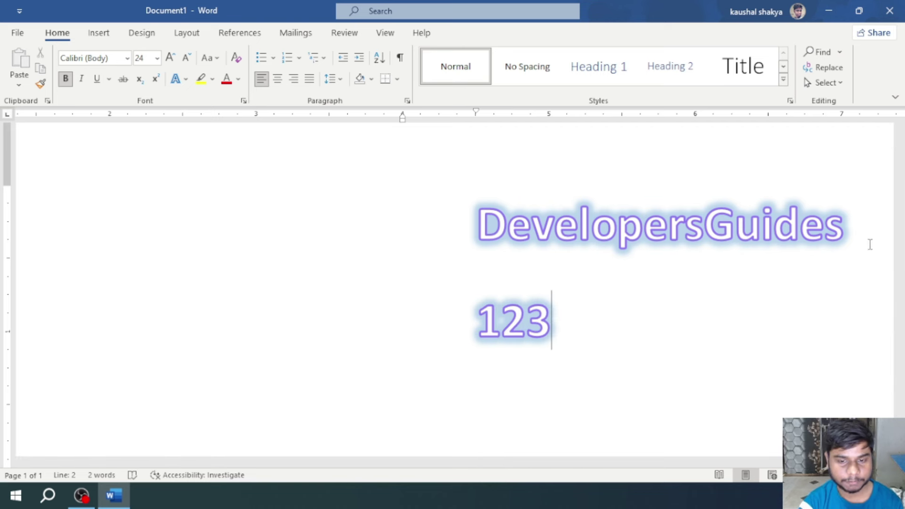
pyautogui.press('Home')
pyautogui.press('Tab')
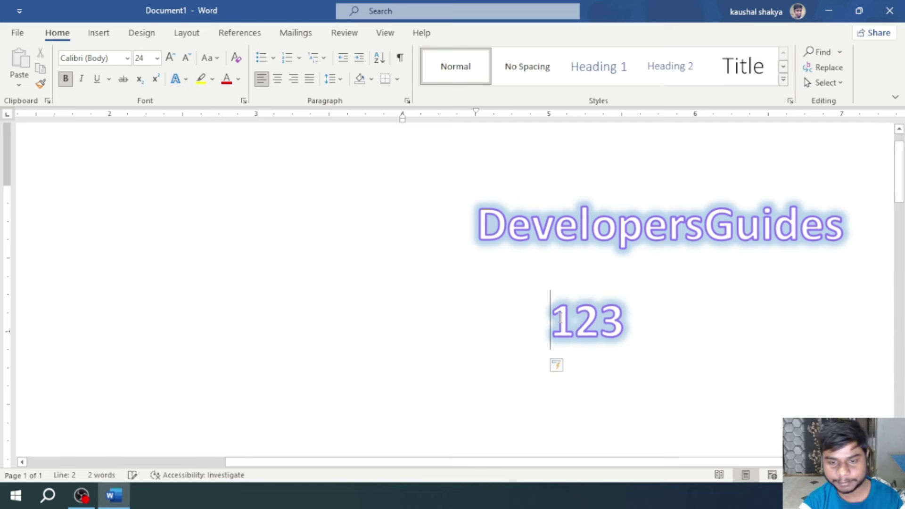
# - Apply Tabular Old-style numbers to 123, then clear all its formatting
pyautogui.doubleClick(578, 315)
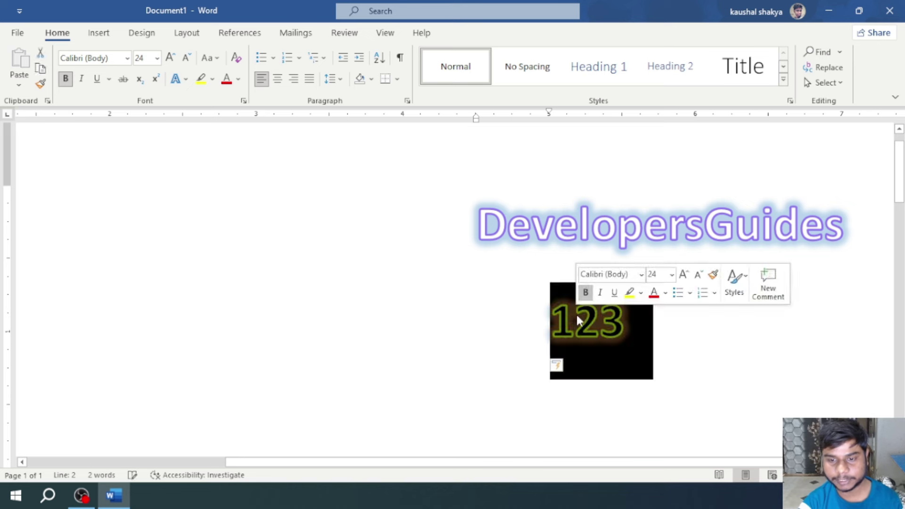
pyautogui.click(191, 80)
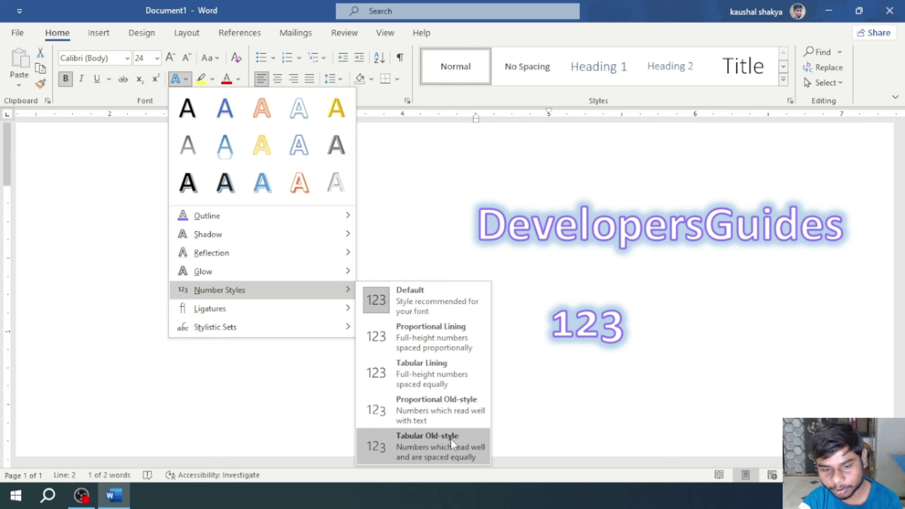
pyautogui.click(423, 448)
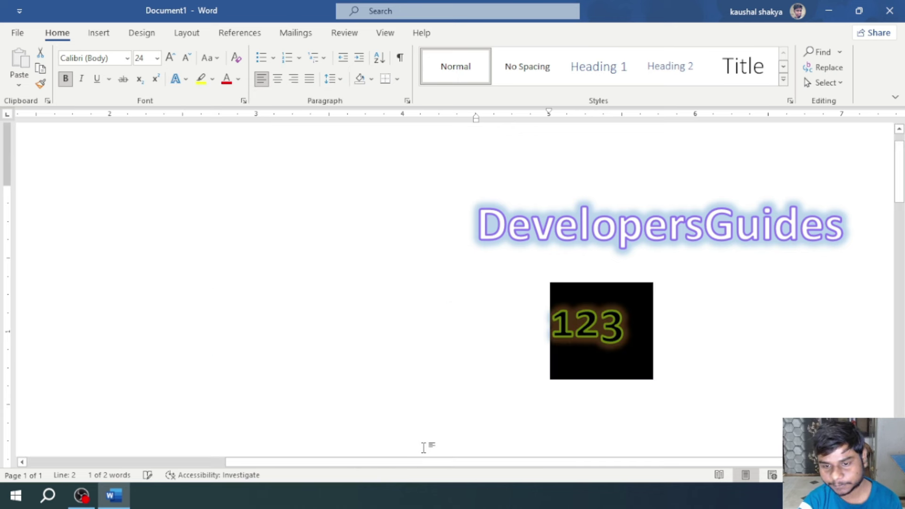
pyautogui.click(570, 381)
pyautogui.doubleClick(593, 317)
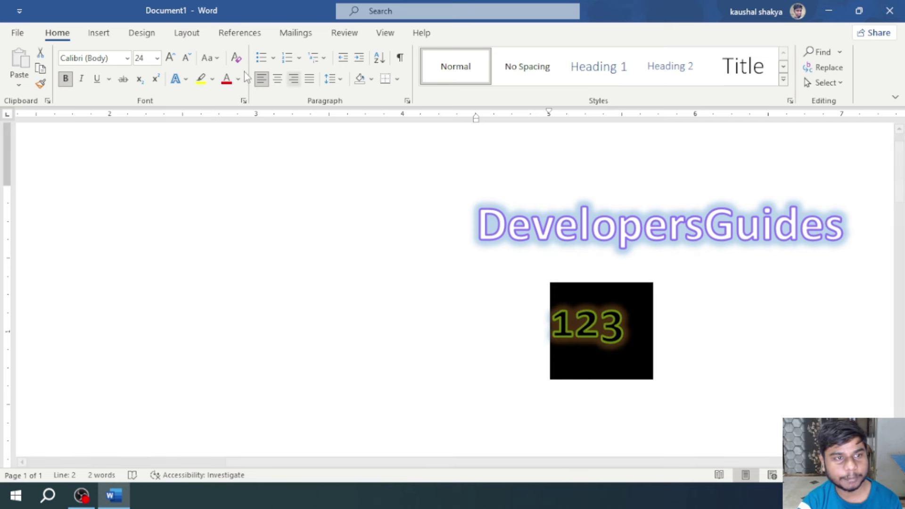
pyautogui.click(236, 57)
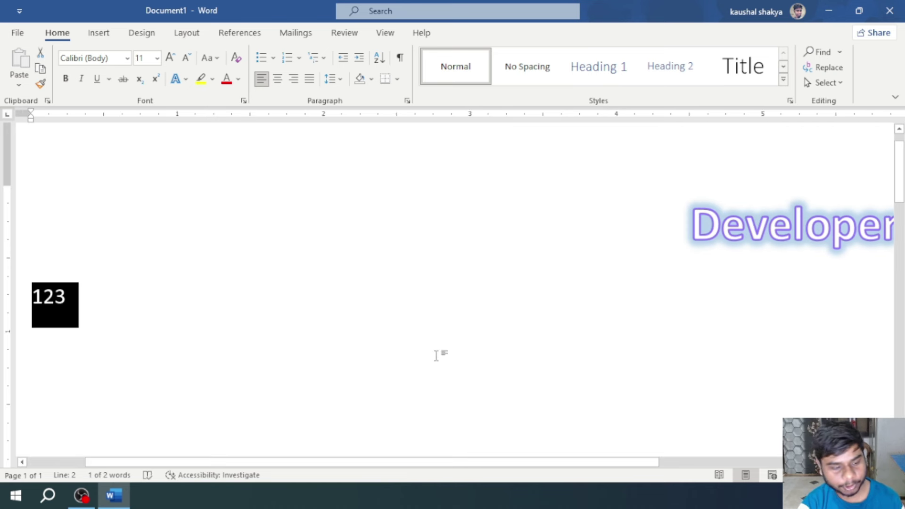
# - Indent 123 beneath DevelopersGuides and grow its font to 28 pt
pyautogui.click(78, 293)
pyautogui.press('Tab')
pyautogui.press('Tab')
pyautogui.press('Tab')
pyautogui.press('Tab')
pyautogui.press('Tab')
pyautogui.press('Tab')
pyautogui.press('Tab')
pyautogui.press('Tab')
pyautogui.press('Tab')
pyautogui.press('Tab')
pyautogui.press('Tab')
pyautogui.press('Tab')
pyautogui.press('Tab')
pyautogui.press('Tab')
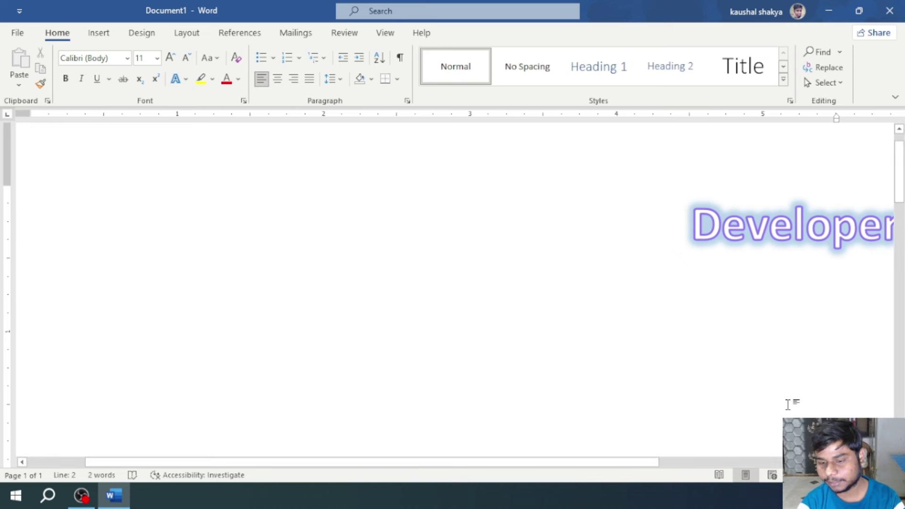
pyautogui.click(762, 462)
pyautogui.doubleClick(588, 295)
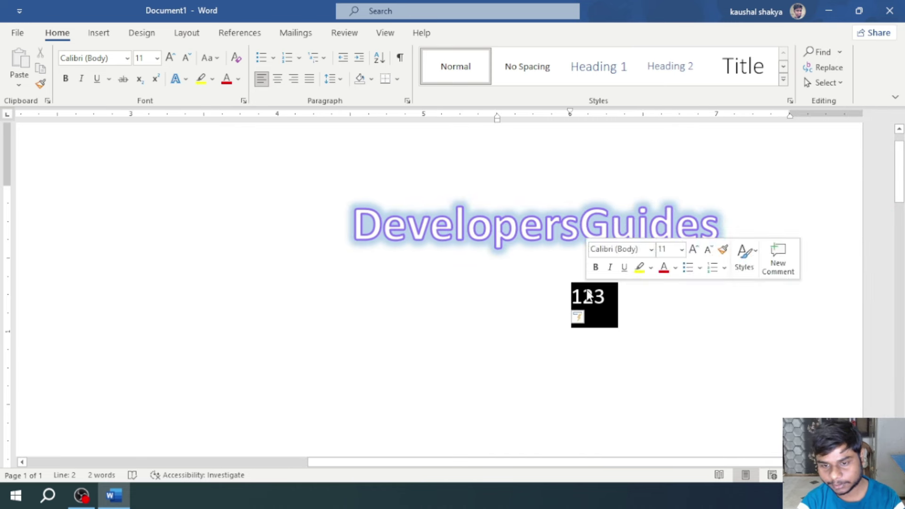
pyautogui.click(170, 57)
pyautogui.click(171, 57)
pyautogui.click(170, 58)
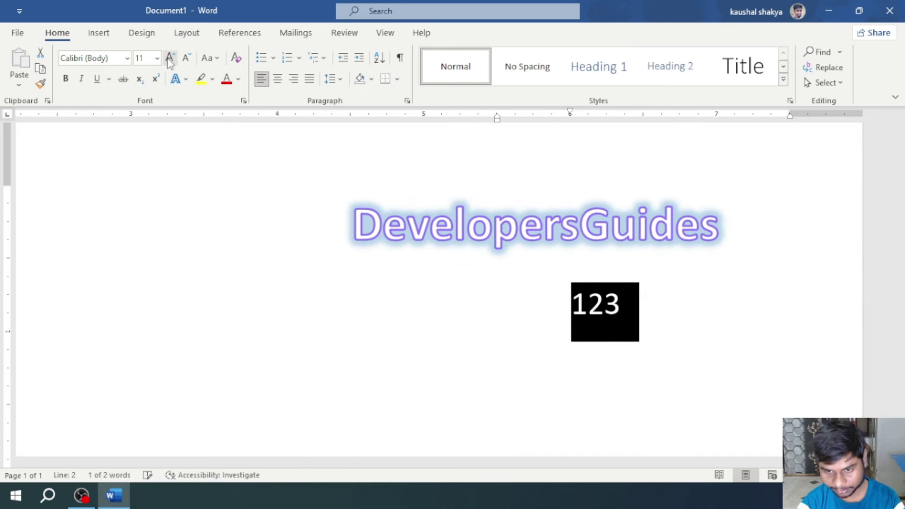
pyautogui.click(170, 57)
pyautogui.click(170, 57)
pyautogui.click(170, 58)
pyautogui.click(170, 57)
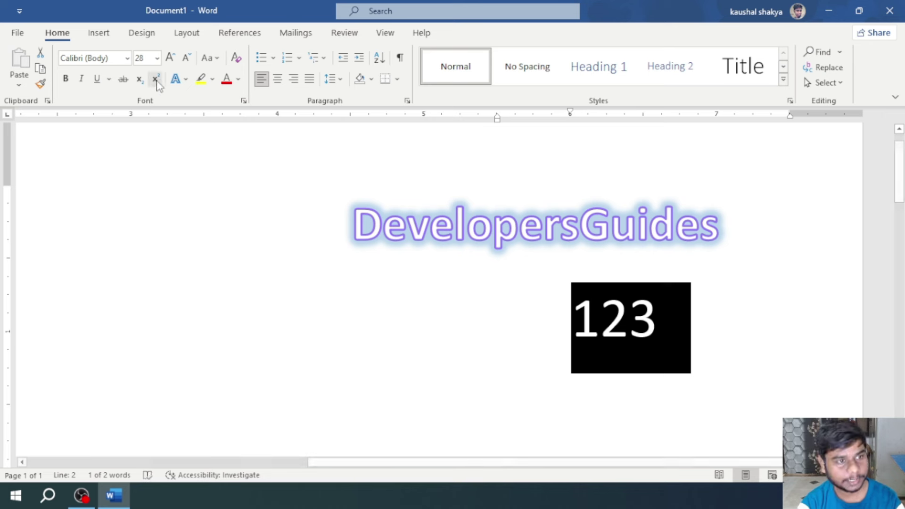
pyautogui.click(186, 79)
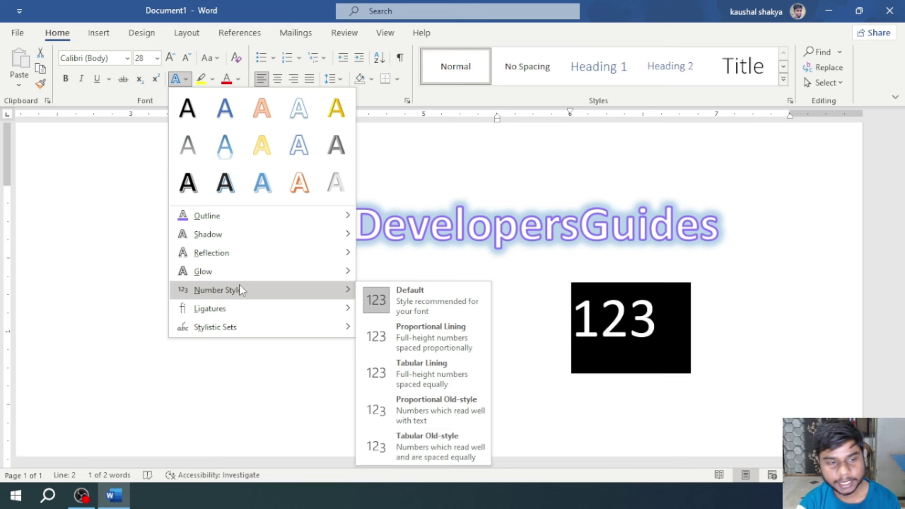
pyautogui.moveTo(211, 308)
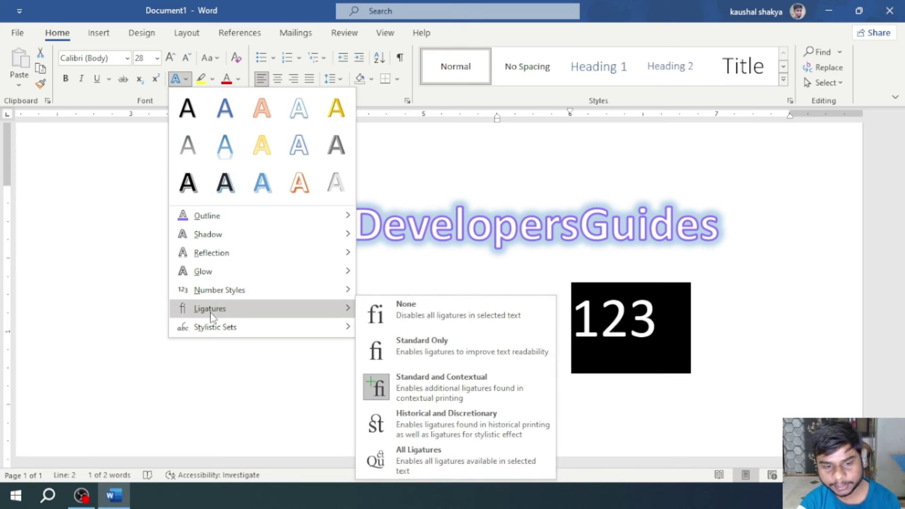
# - Replace 123 with the word field
pyautogui.click(632, 328)
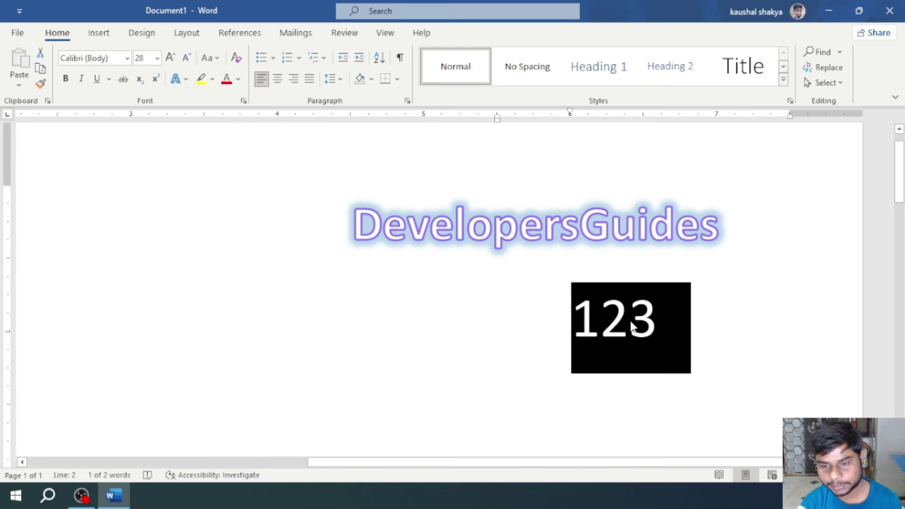
pyautogui.click(632, 328)
pyautogui.doubleClick(632, 328)
pyautogui.write('f')
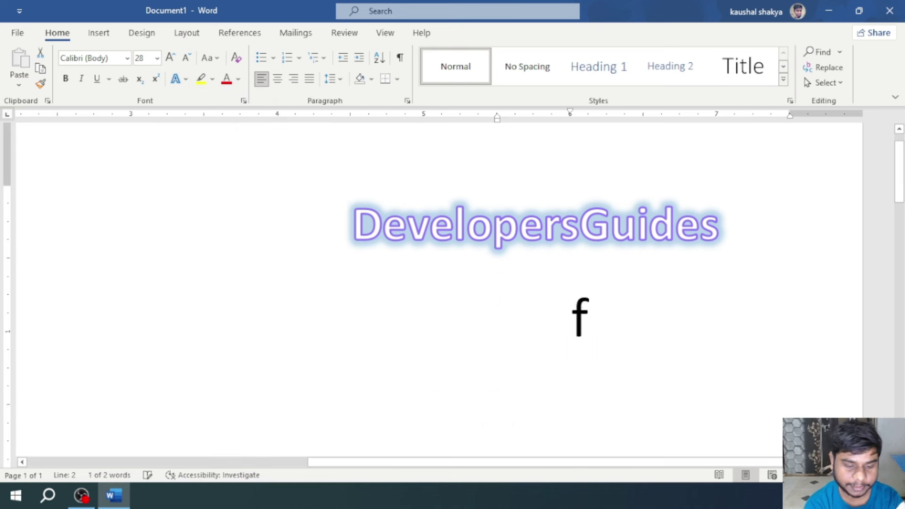
pyautogui.write('iel')
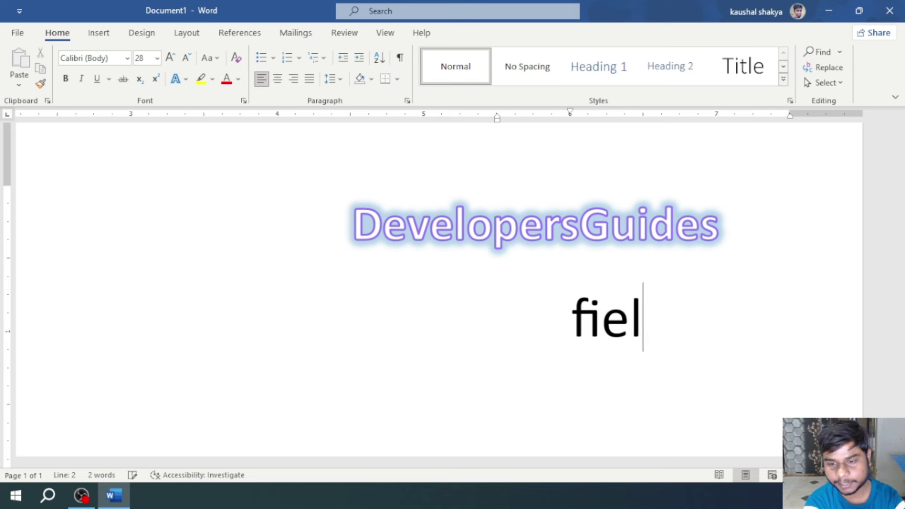
pyautogui.write('d')
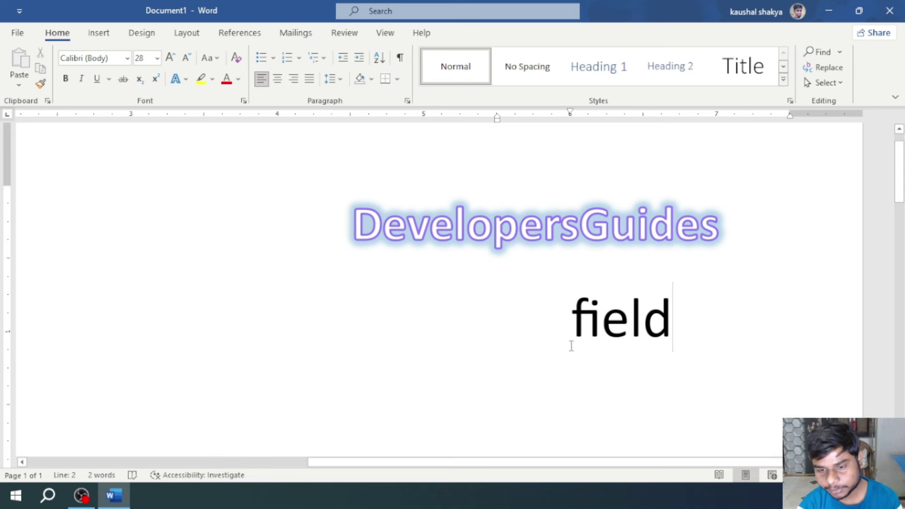
# - Set ligatures for field to None
pyautogui.tripleClick(613, 330)
pyautogui.click(595, 336)
pyautogui.moveTo(595, 335); pyautogui.dragTo(591, 321)
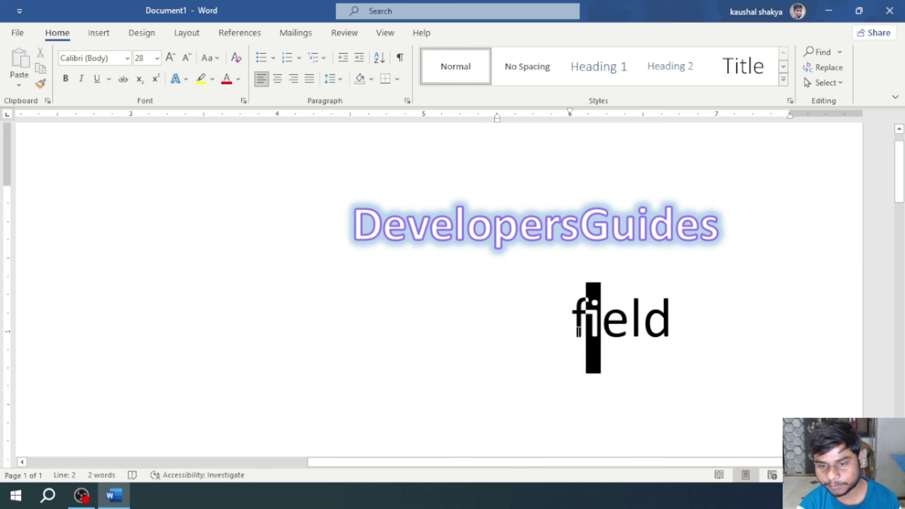
pyautogui.click(183, 80)
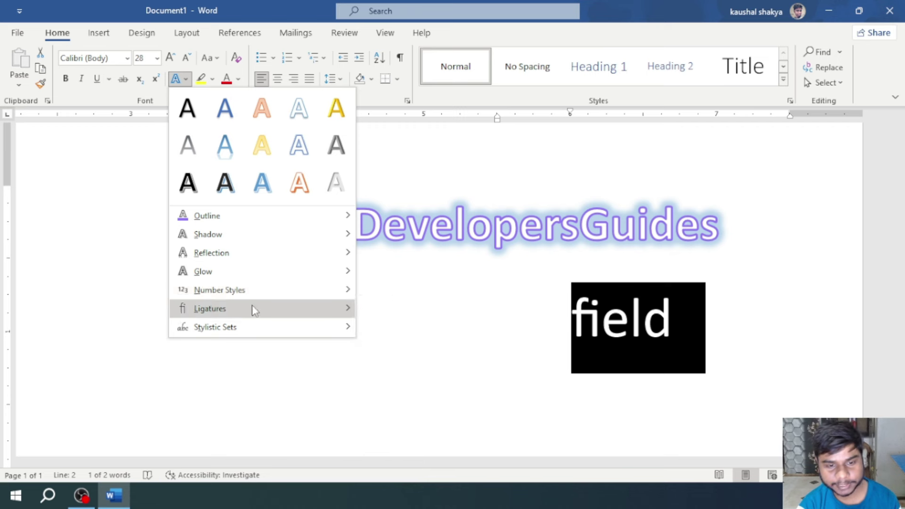
pyautogui.click(380, 318)
pyautogui.click(538, 385)
# - Apply Standard and Contextual ligatures to field so the fi joins
pyautogui.doubleClick(595, 335)
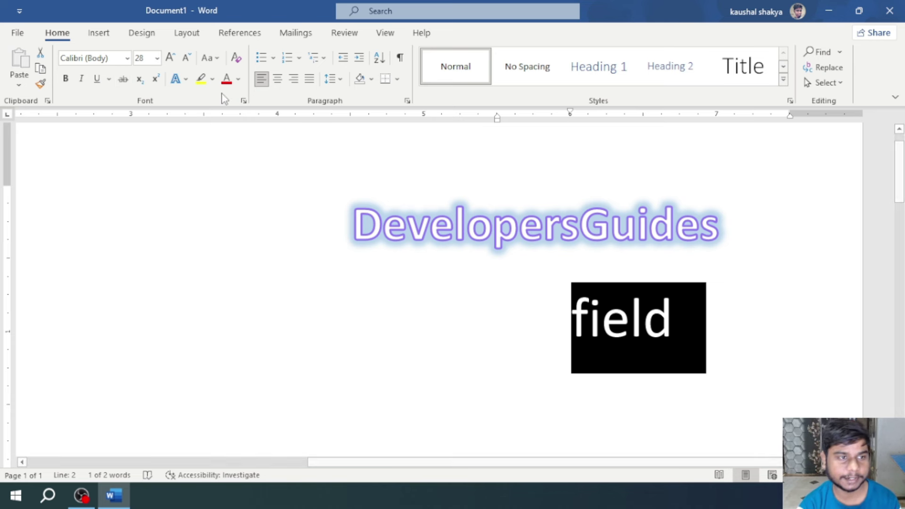
pyautogui.click(187, 80)
pyautogui.moveTo(210, 308)
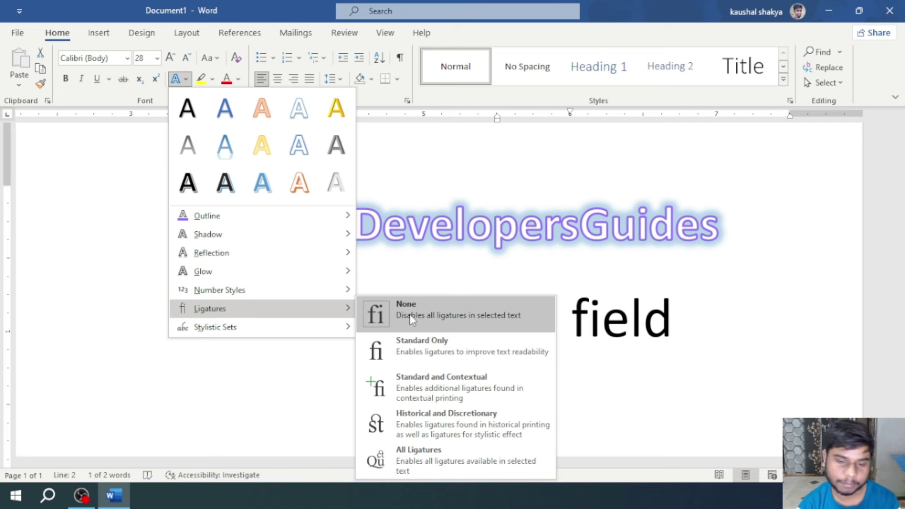
pyautogui.click(429, 389)
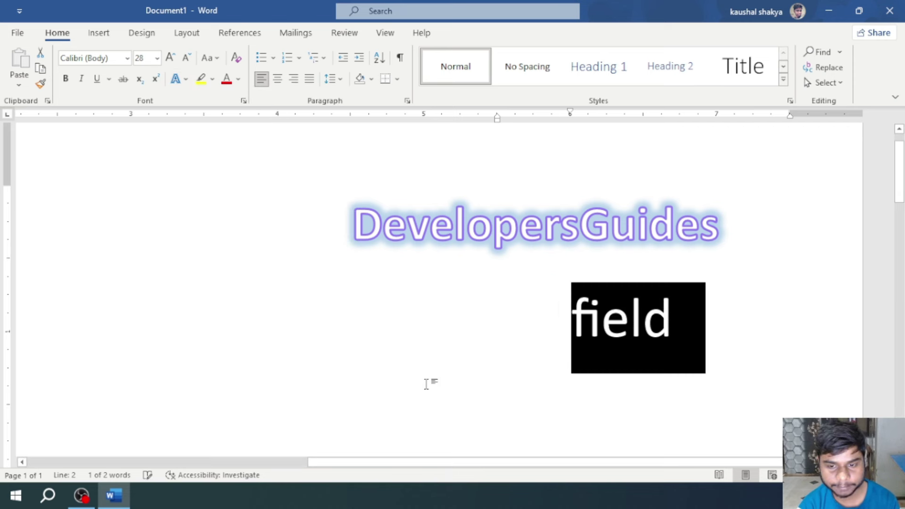
pyautogui.click(658, 341)
pyautogui.click(645, 333)
pyautogui.doubleClick(646, 332)
# - Replace field with student and apply Historical and Discretionary ligatures to show the st ligature
pyautogui.click(646, 333)
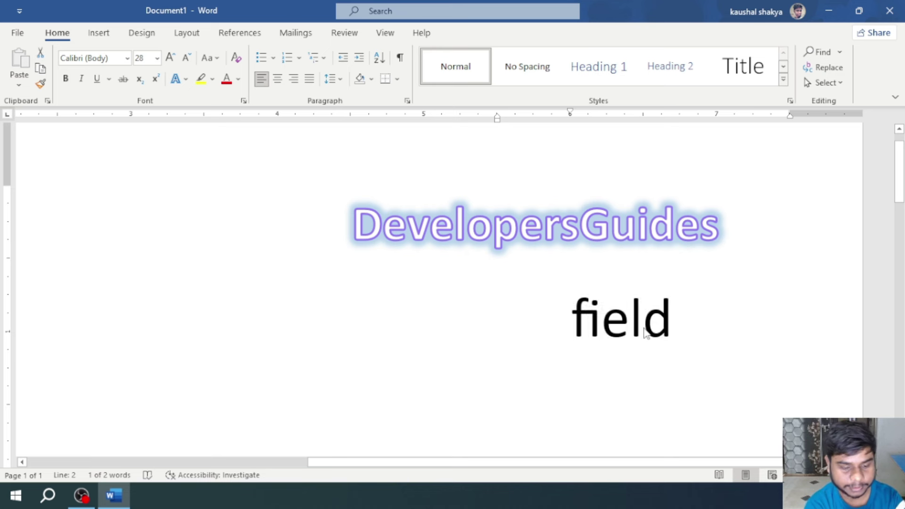
pyautogui.write('studen')
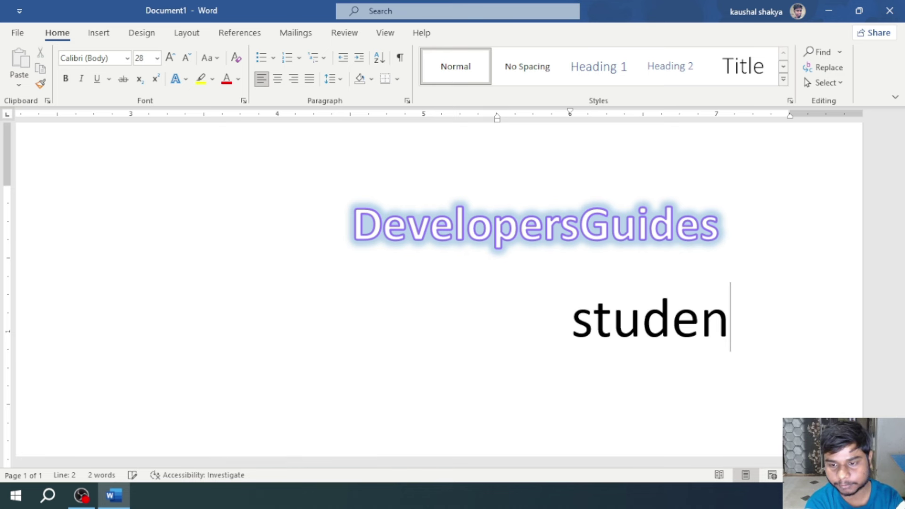
pyautogui.write('t')
pyautogui.doubleClick(731, 325)
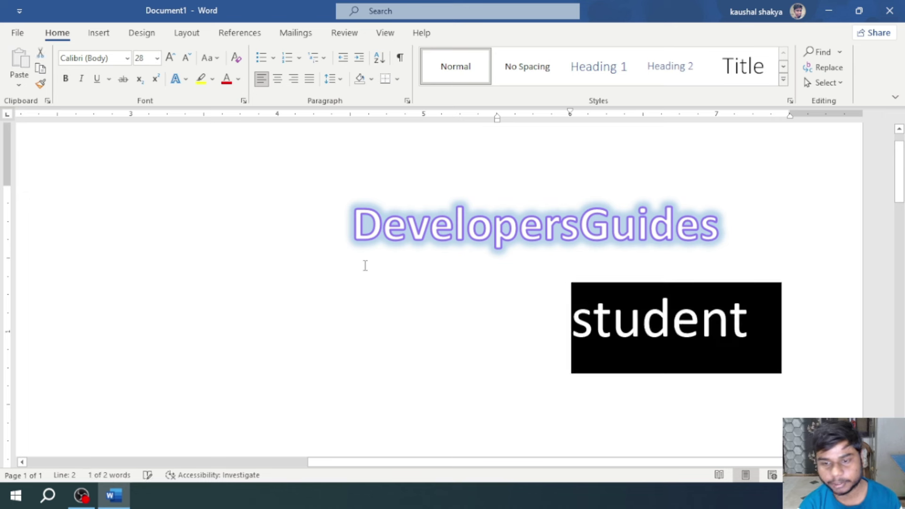
pyautogui.click(186, 79)
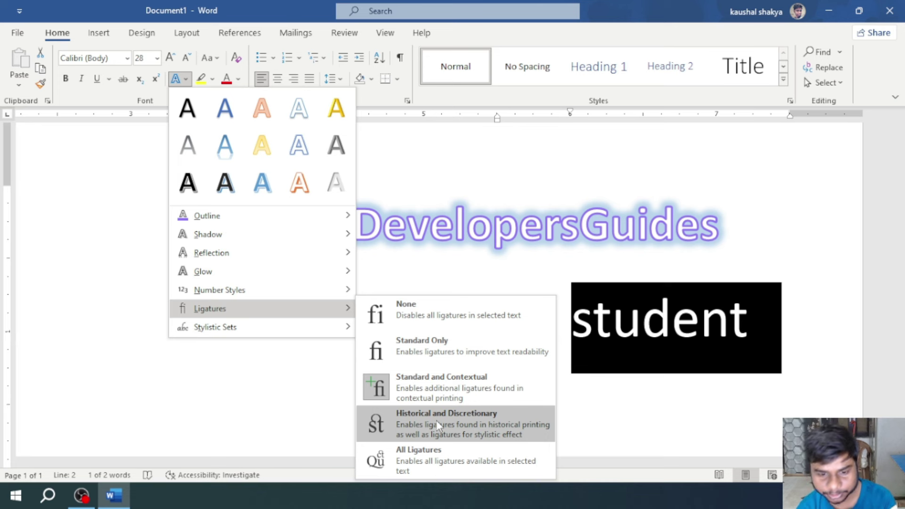
pyautogui.click(438, 426)
pyautogui.click(575, 330)
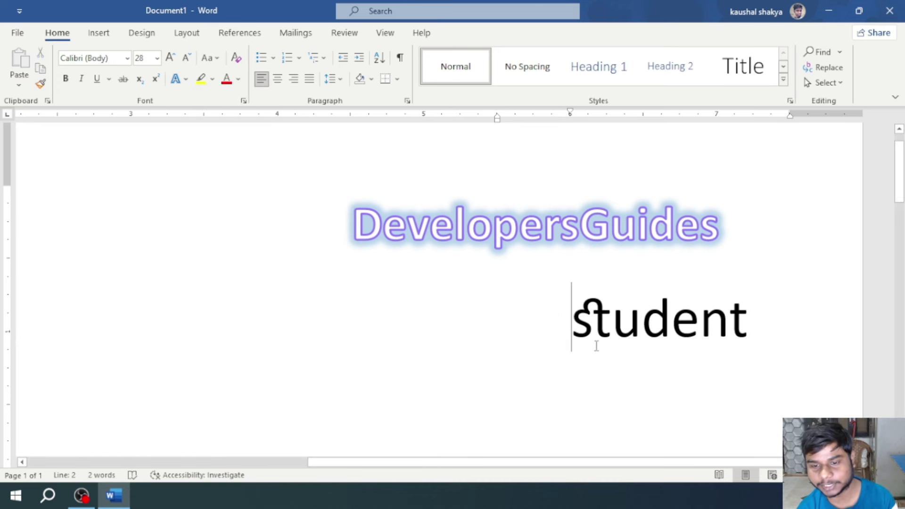
pyautogui.moveTo(612, 330); pyautogui.dragTo(580, 333)
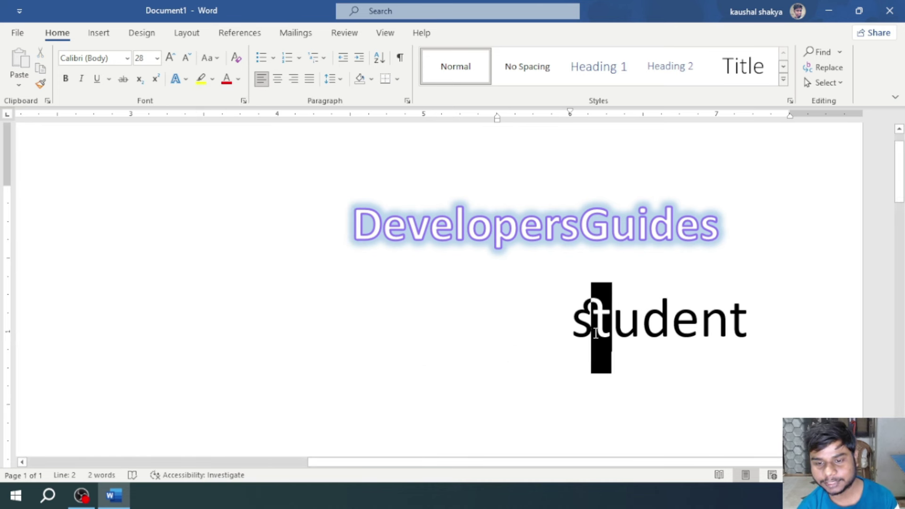
pyautogui.click(588, 404)
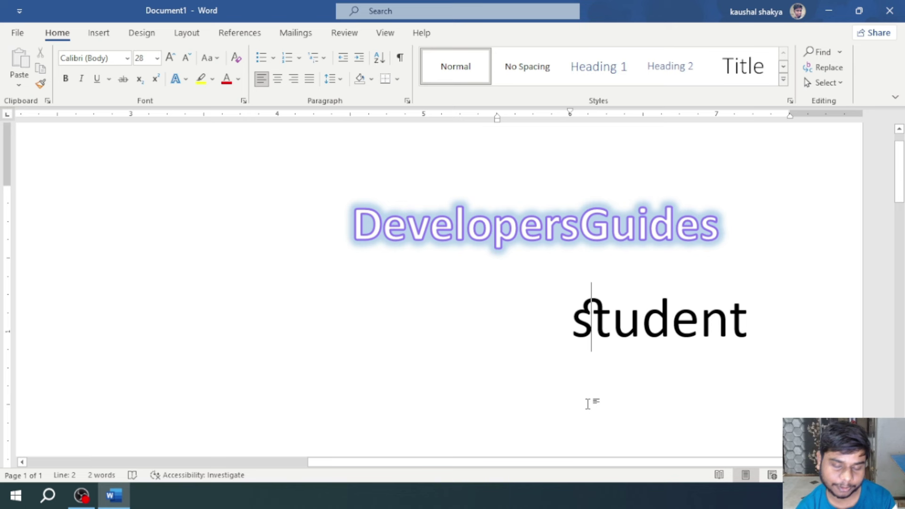
# - Delete the word student from the second line
pyautogui.doubleClick(572, 330)
pyautogui.press('Delete')
pyautogui.click(182, 79)
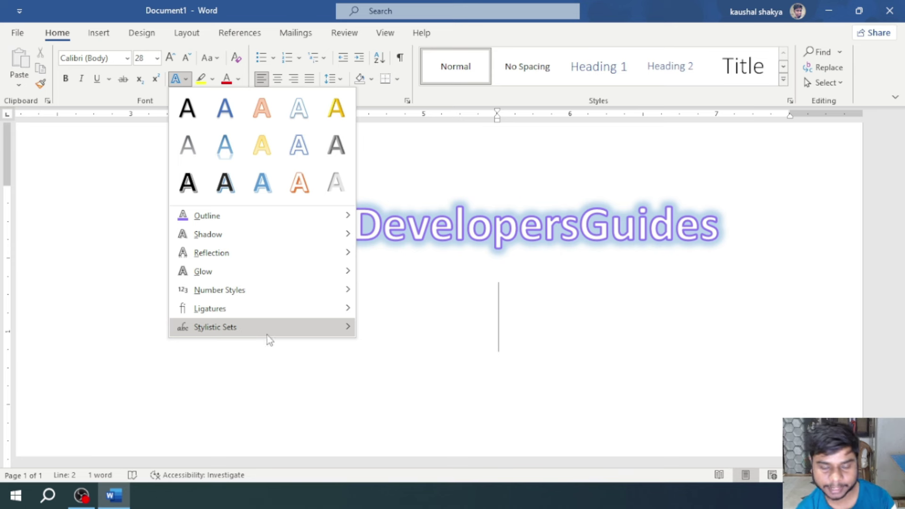
# - Delete all document text, type a fresh DevelopersGuides, and select it
pyautogui.click(553, 256)
pyautogui.hotkey('ctrl', 'a')
pyautogui.press('Delete')
pyautogui.scroll(-10, 540, 272)
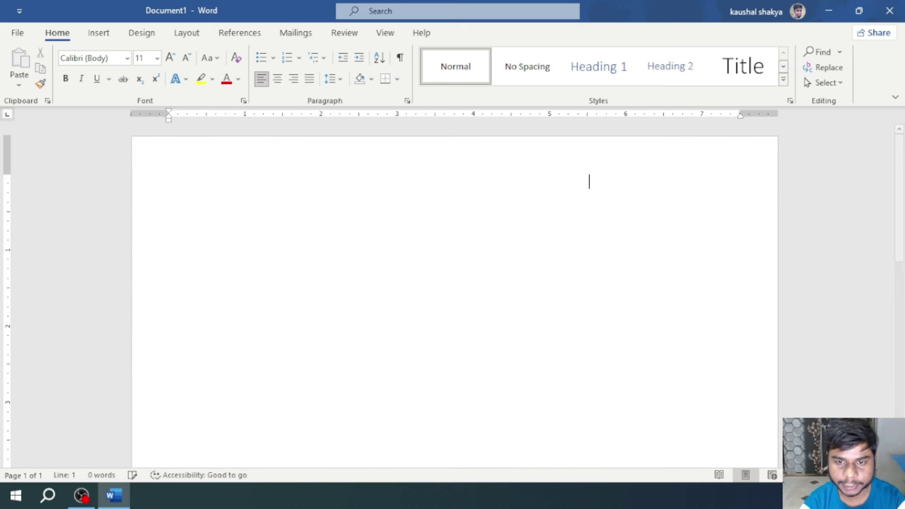
pyautogui.write('DevelopersGuides')
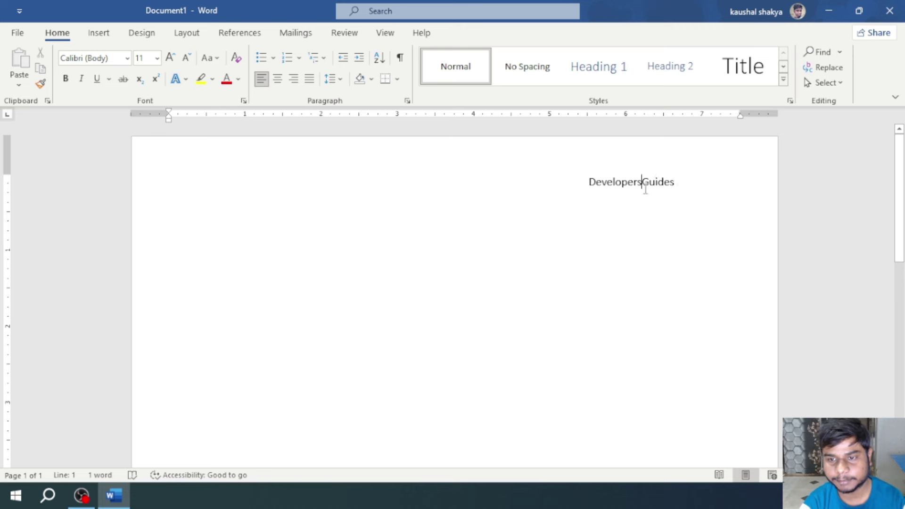
pyautogui.doubleClick(645, 184)
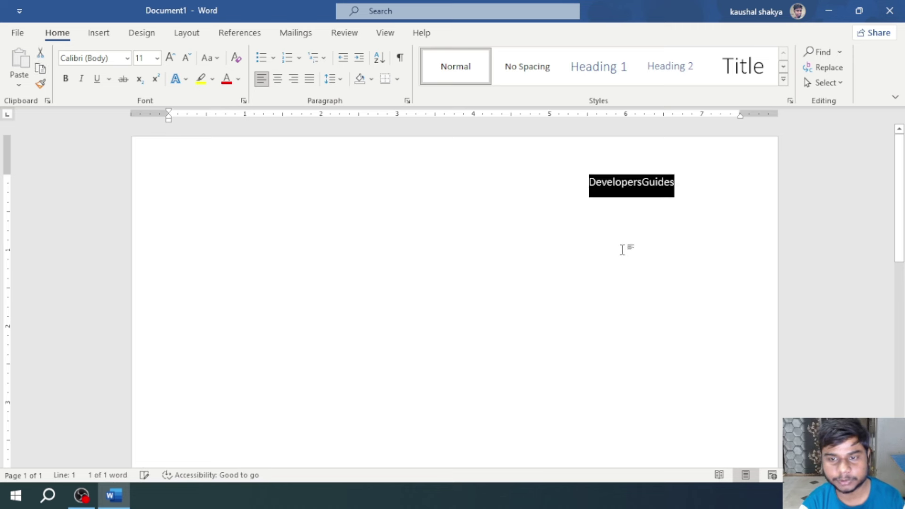
# - Set DevelopersGuides to stylistic set 1 in the Font dialog's advanced options
pyautogui.click(245, 101)
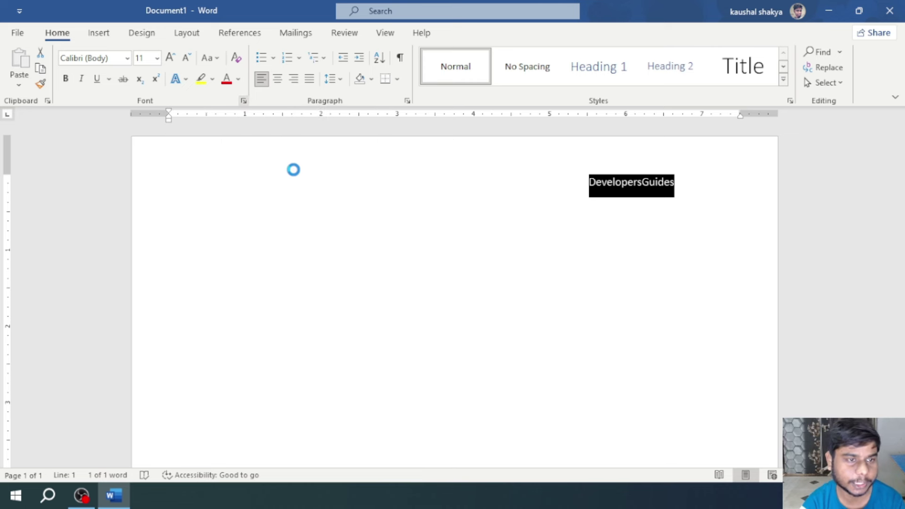
pyautogui.moveTo(366, 60); pyautogui.dragTo(301, 62)
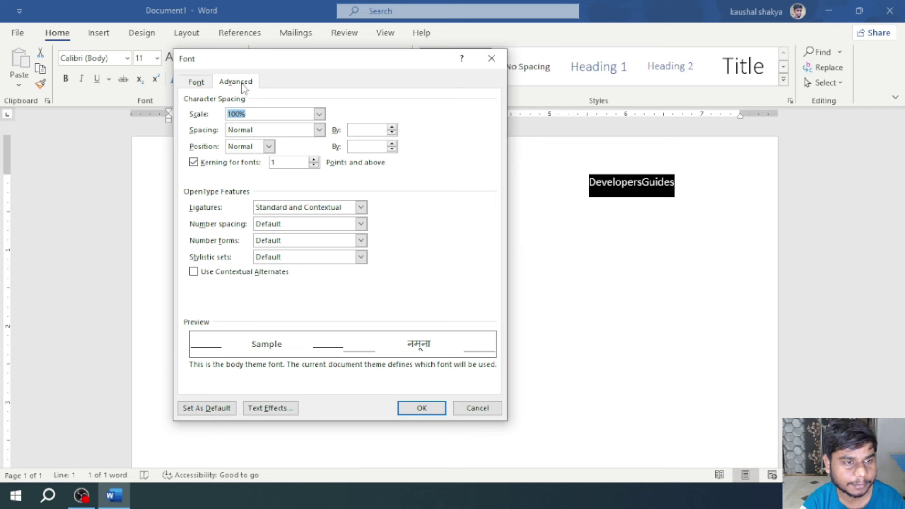
pyautogui.click(196, 82)
pyautogui.click(246, 86)
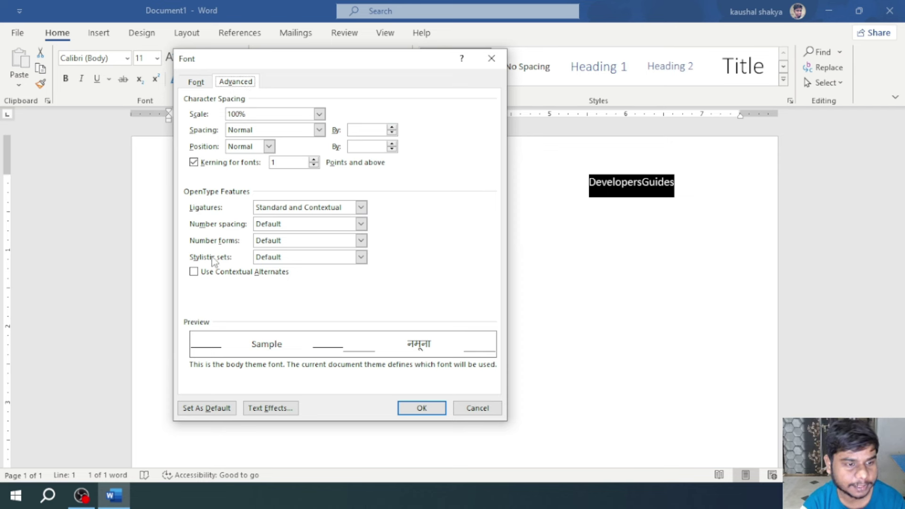
pyautogui.click(360, 258)
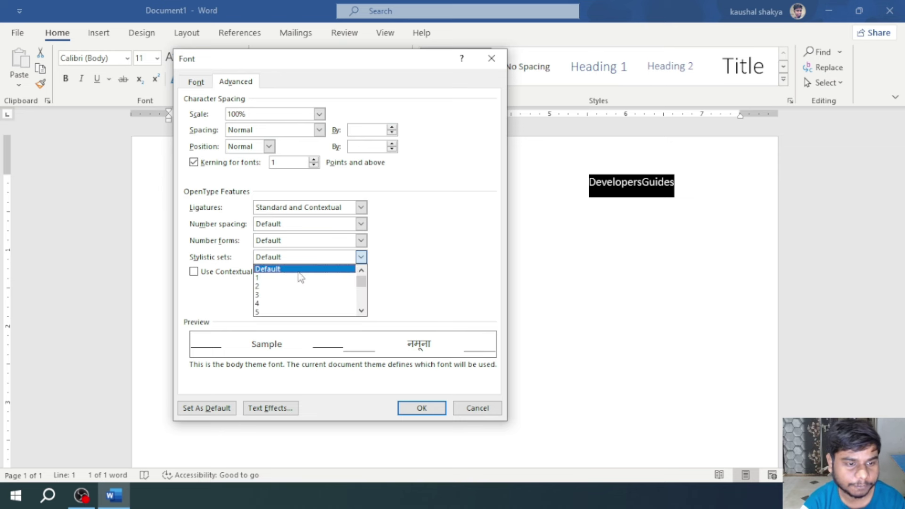
pyautogui.scroll(-1, 287, 283)
pyautogui.scroll(-1, 288, 283)
pyautogui.scroll(2, 285, 283)
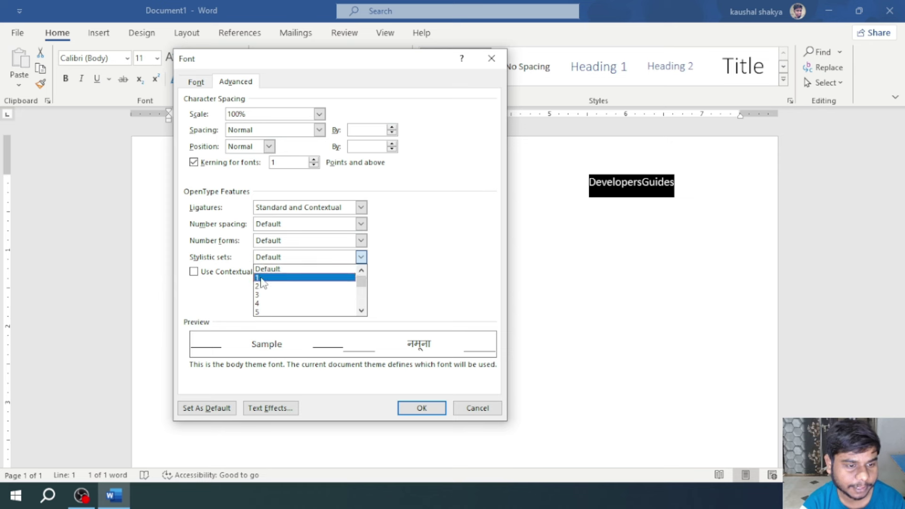
pyautogui.click(261, 278)
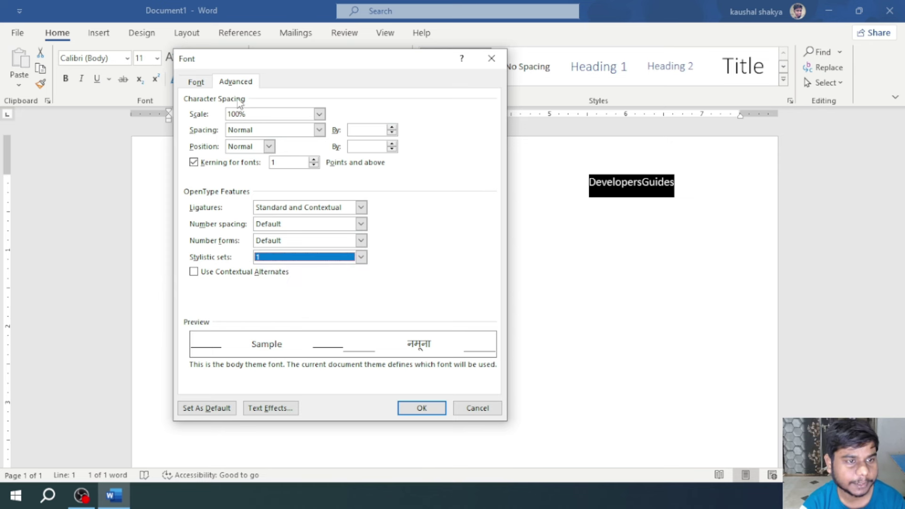
# - Give DevelopersGuides Calibri font, orange colour and a single underline, and apply
pyautogui.click(196, 82)
pyautogui.click(320, 124)
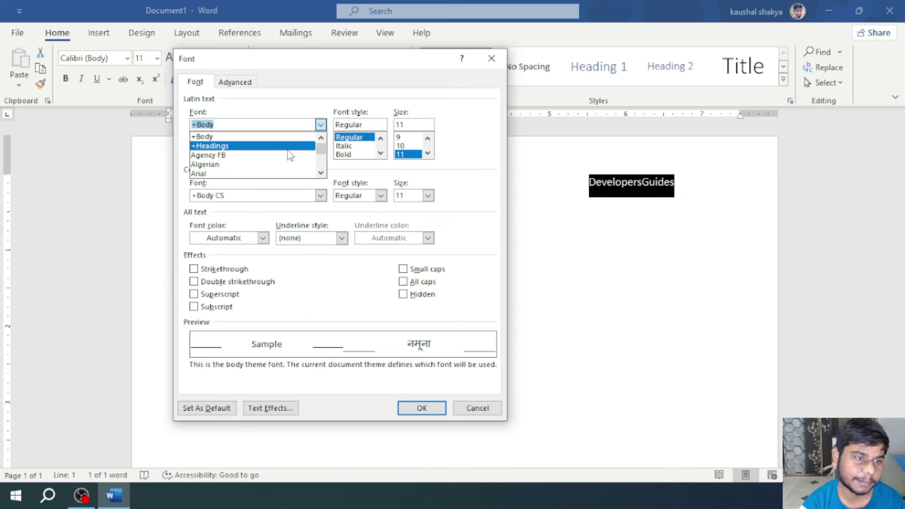
pyautogui.scroll(-1, 283, 156)
pyautogui.scroll(-2, 276, 158)
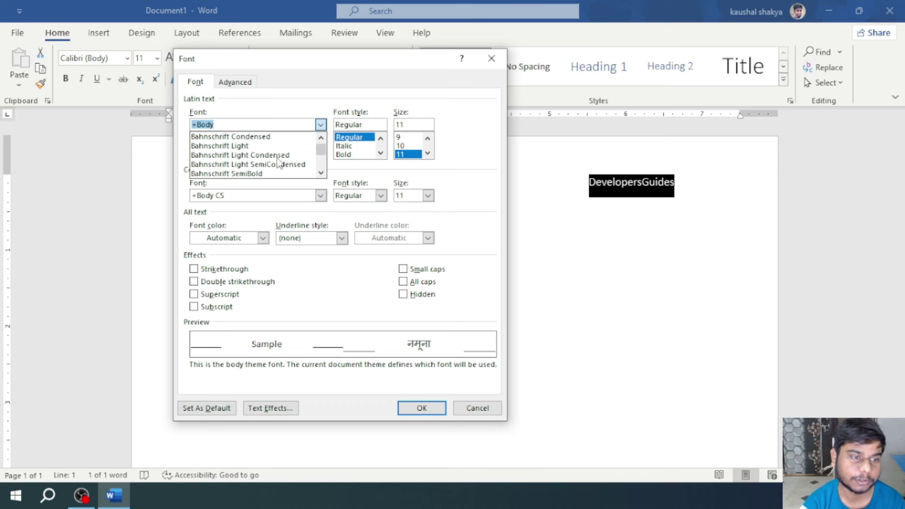
pyautogui.scroll(3, 277, 158)
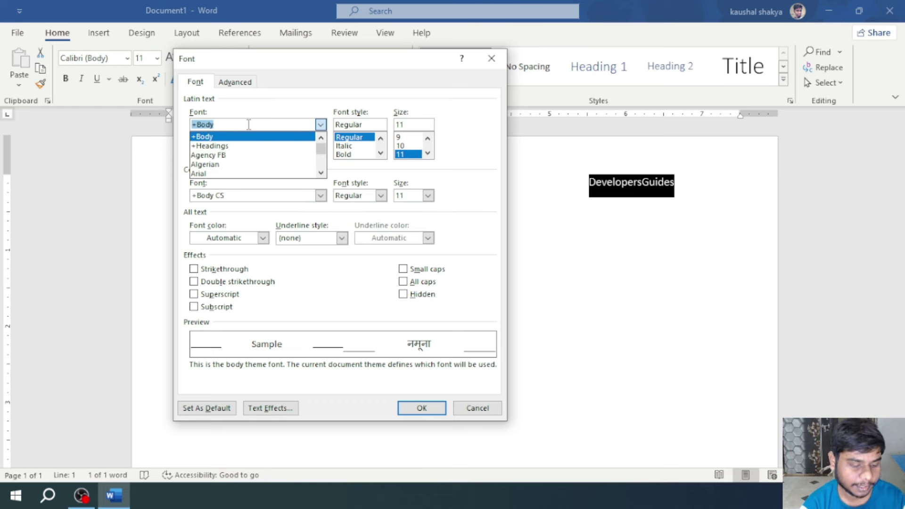
pyautogui.write('c')
pyautogui.click(301, 137)
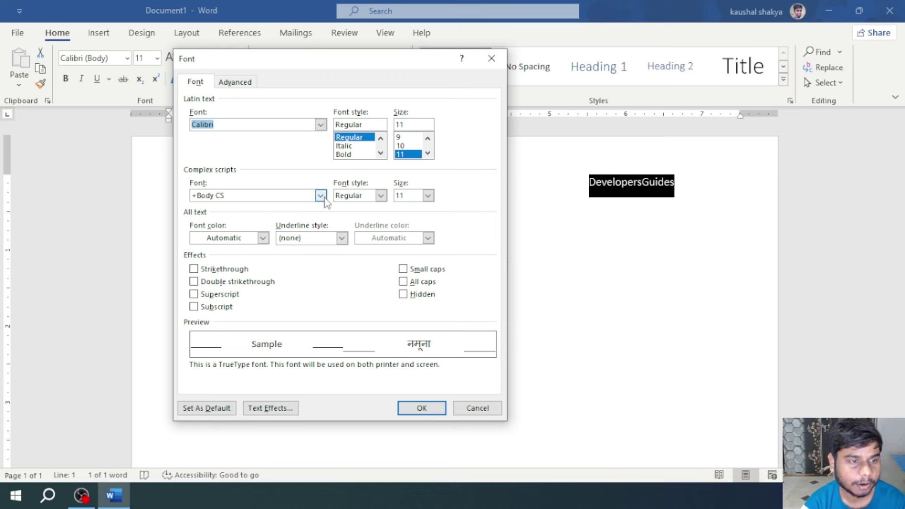
pyautogui.click(262, 238)
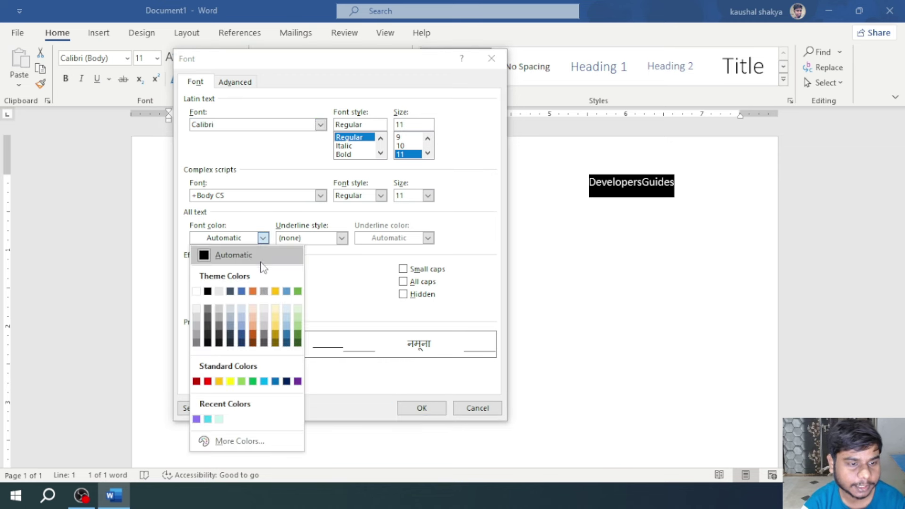
pyautogui.click(254, 291)
pyautogui.click(342, 238)
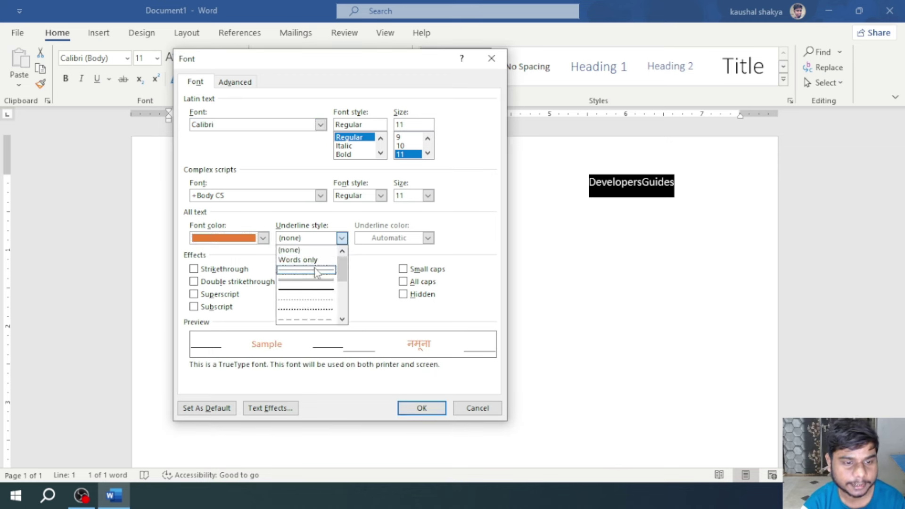
pyautogui.click(318, 273)
pyautogui.click(421, 408)
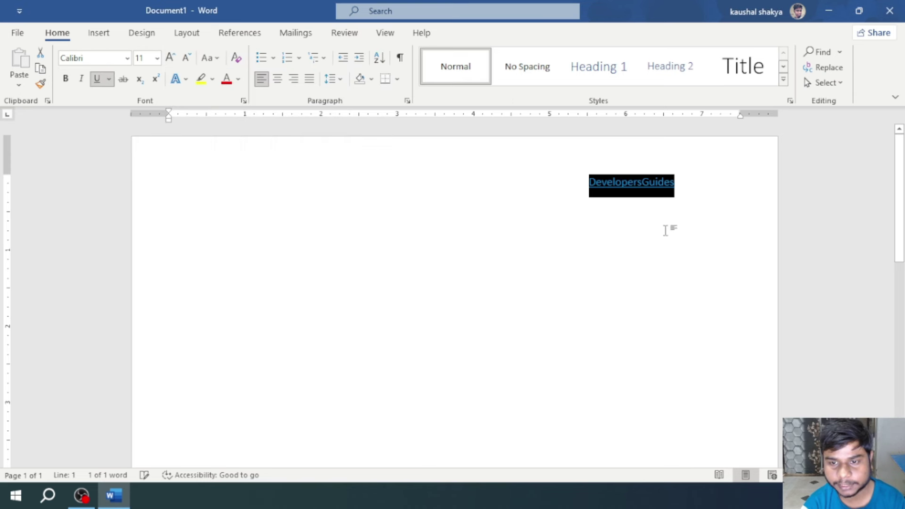
pyautogui.click(680, 194)
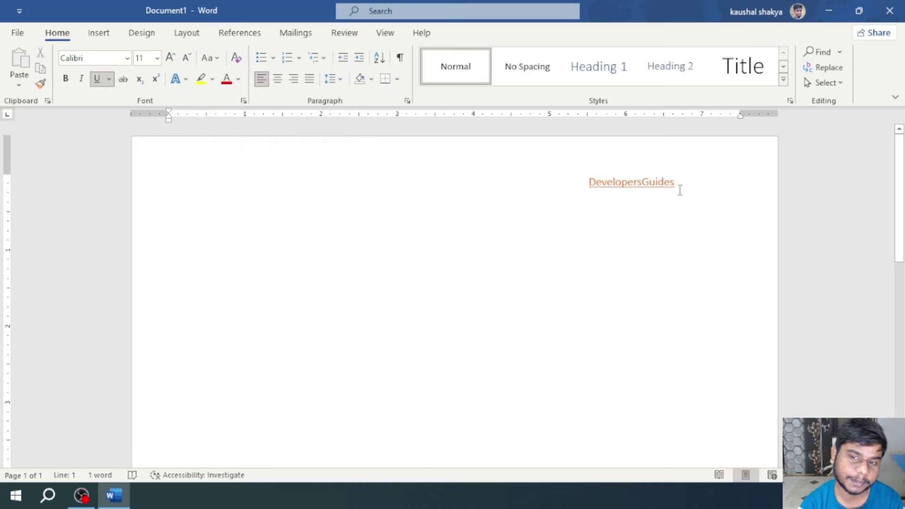
pyautogui.click(179, 79)
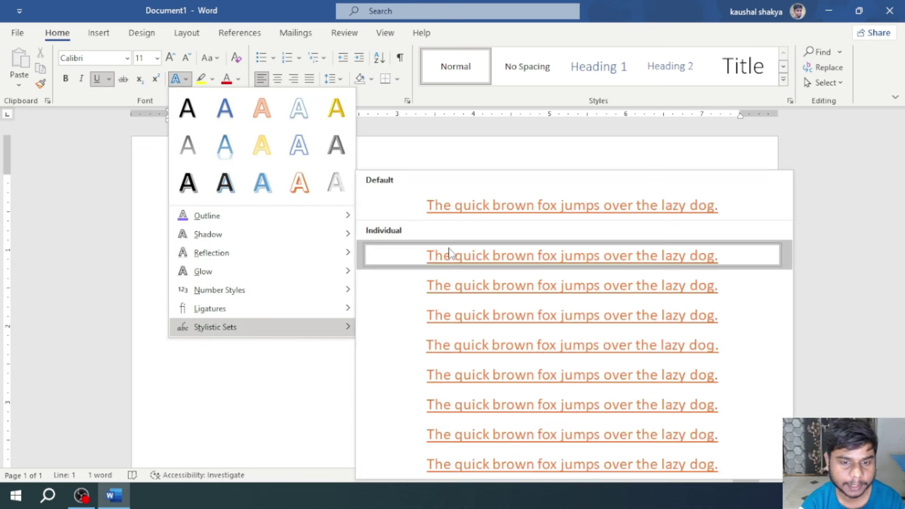
pyautogui.moveTo(215, 327)
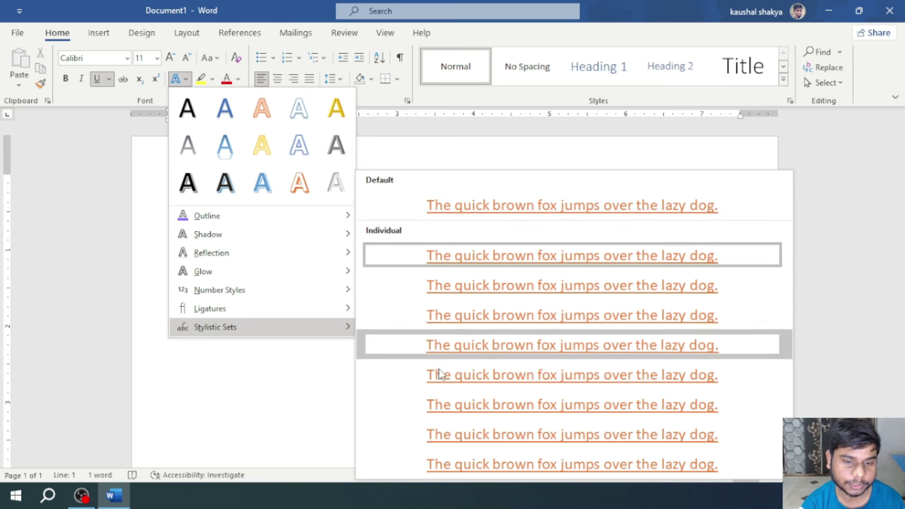
pyautogui.click(342, 404)
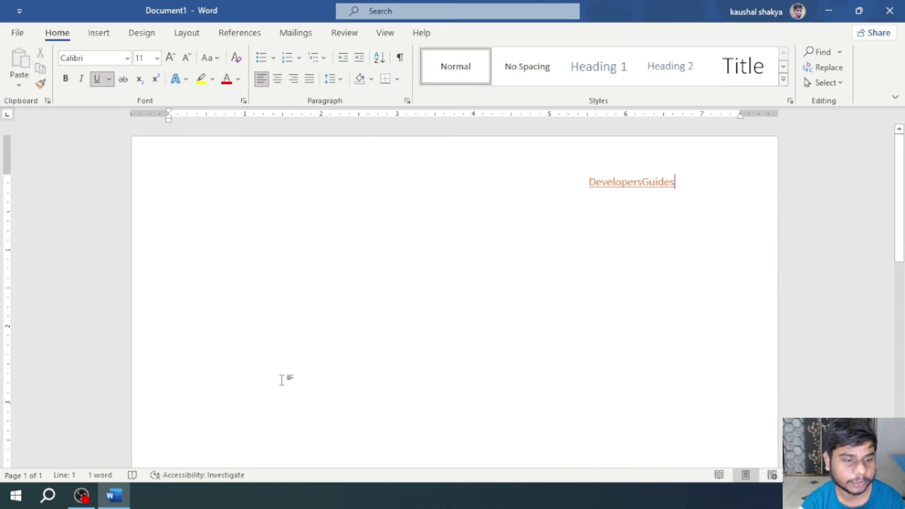
pyautogui.click(247, 102)
pyautogui.click(239, 84)
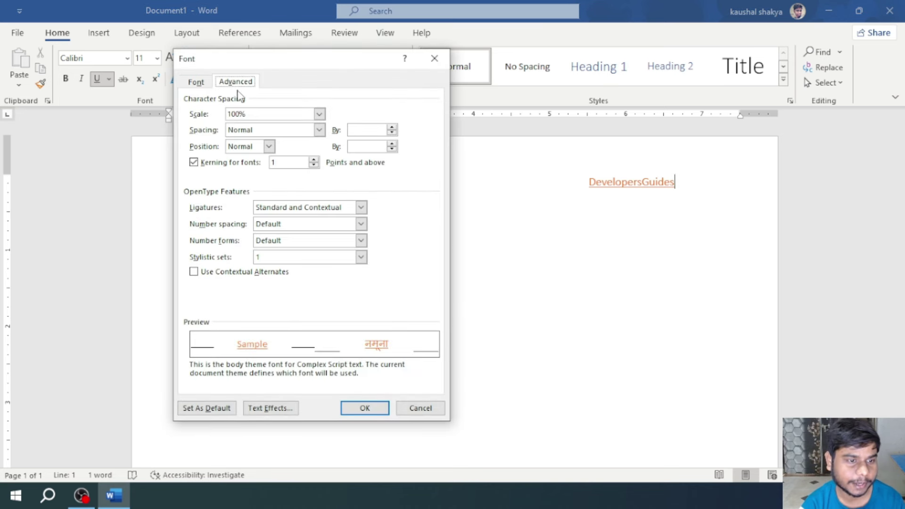
pyautogui.click(361, 257)
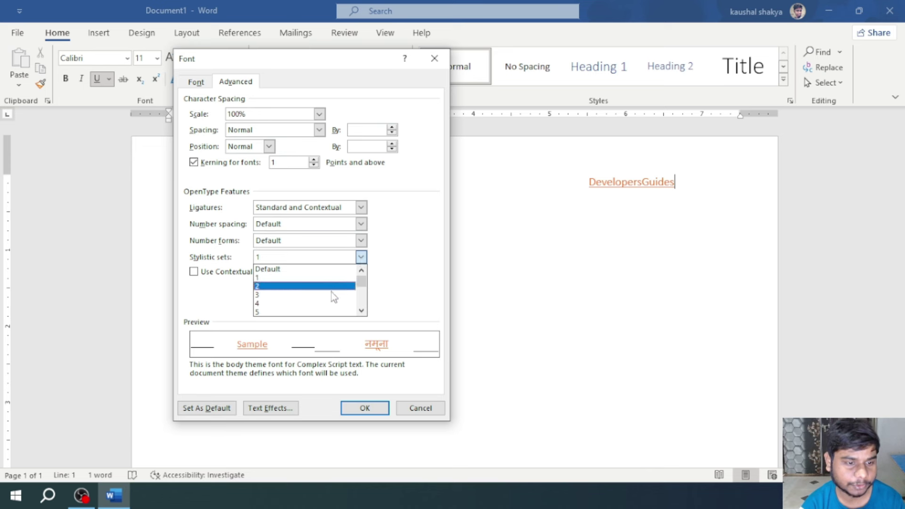
pyautogui.click(426, 253)
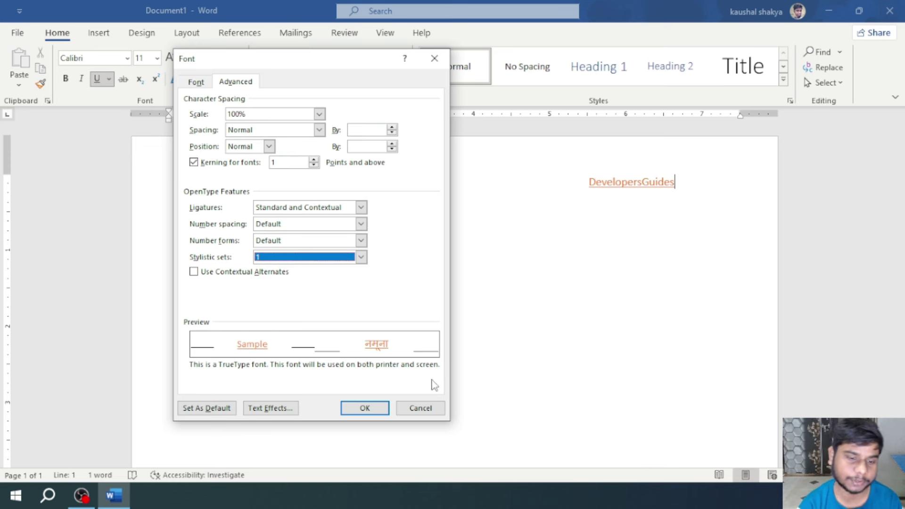
pyautogui.click(420, 409)
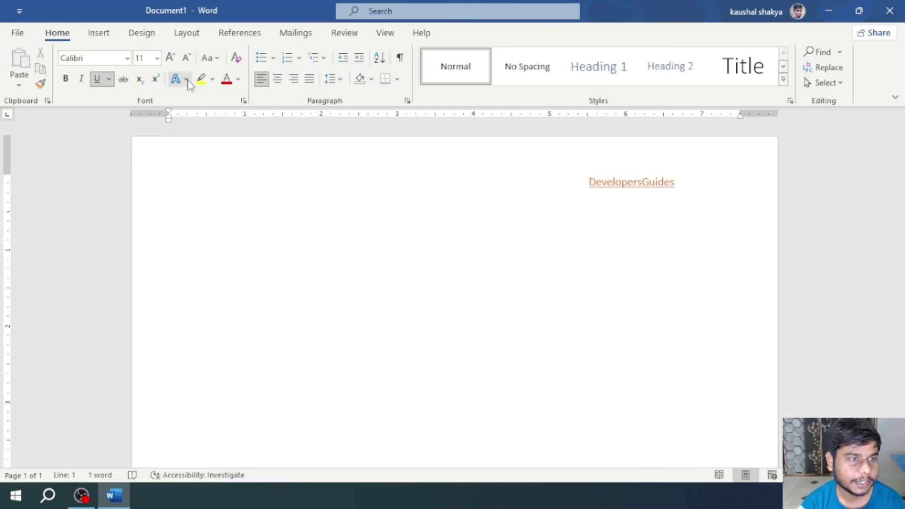
pyautogui.click(187, 80)
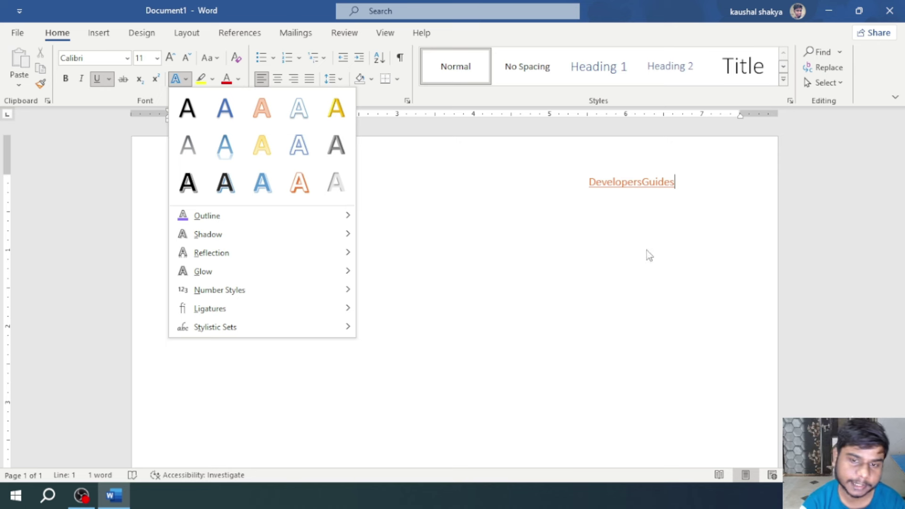
pyautogui.click(658, 218)
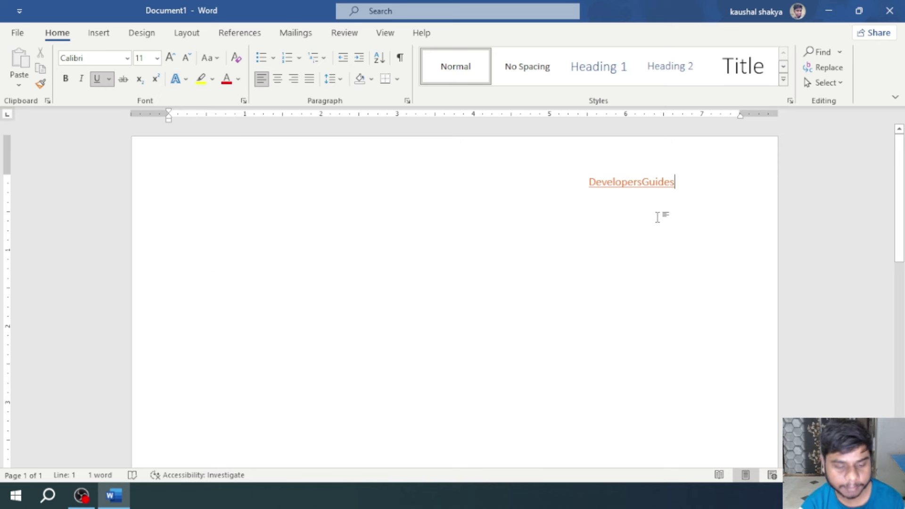